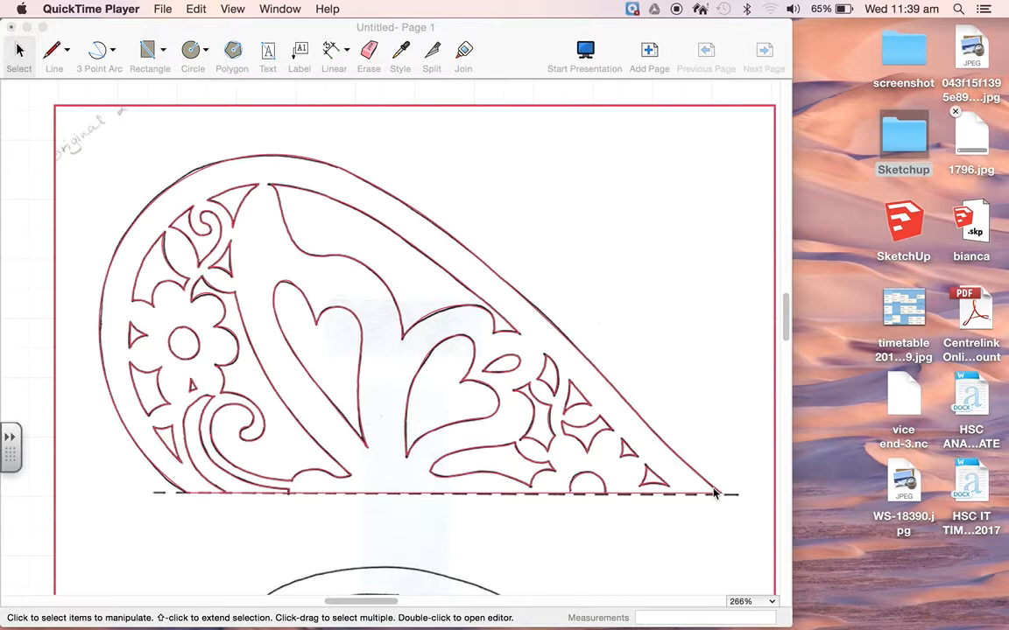
# - Try to delete the straight base line of the traced fan outline along the dashed line
pyautogui.scroll(5, 714, 495)
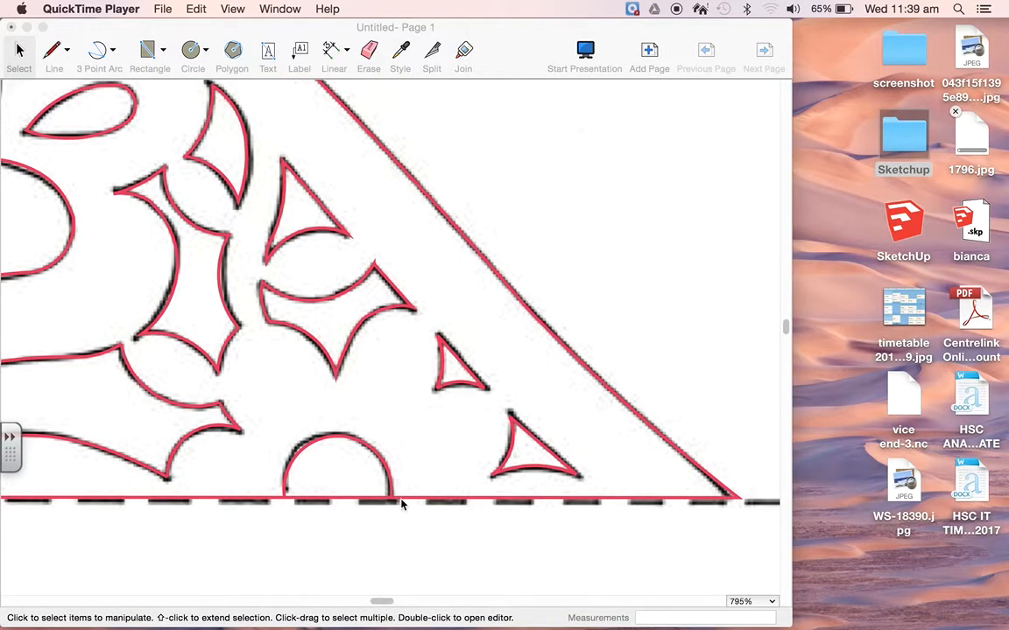
pyautogui.scroll(-7, 193, 491)
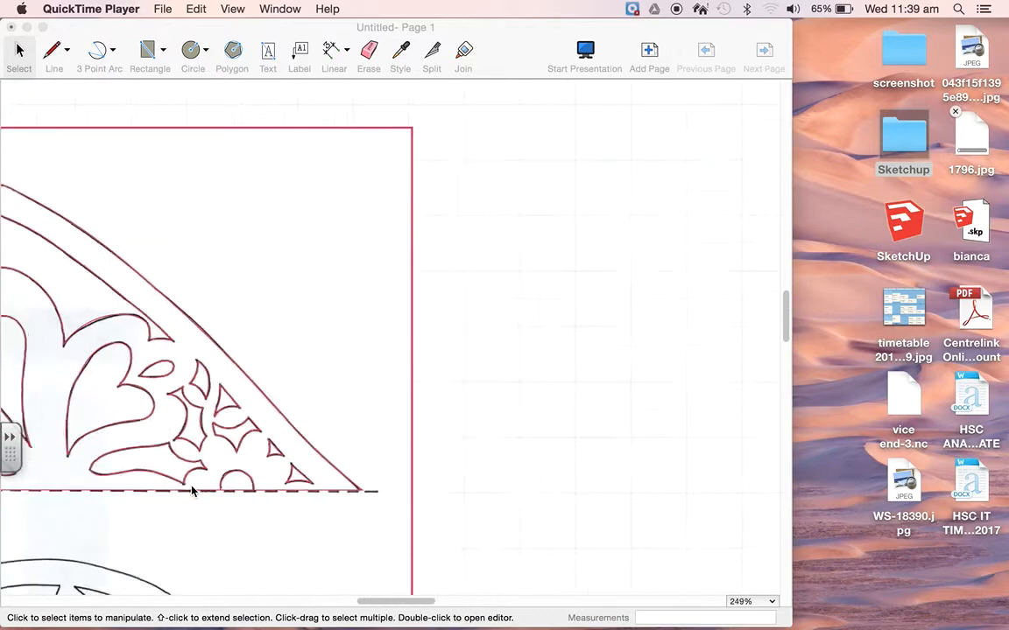
pyautogui.scroll(-4, 192, 490)
pyautogui.scroll(8, 97, 490)
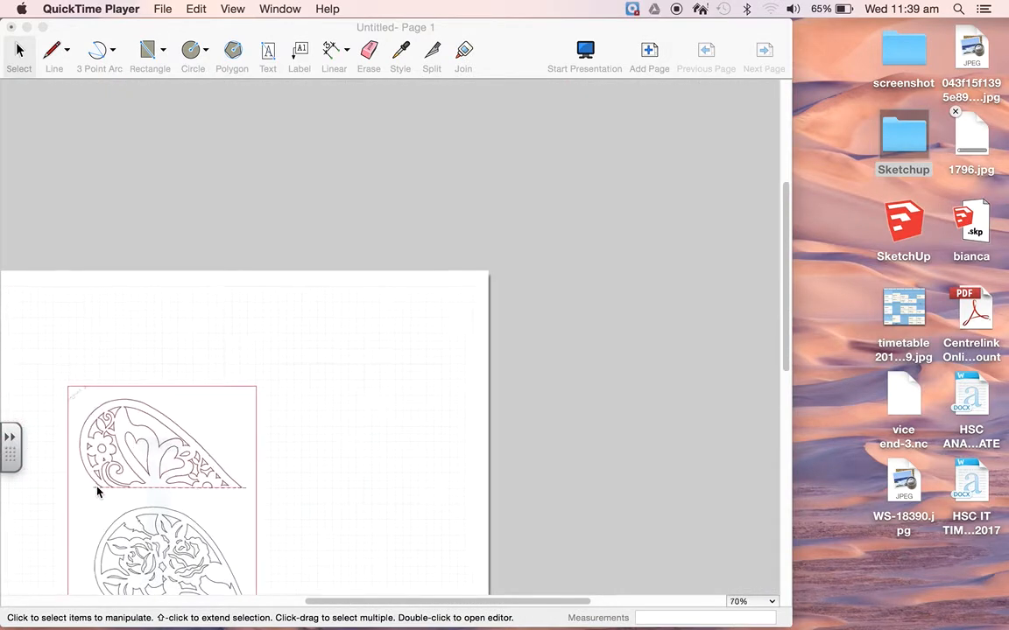
pyautogui.scroll(2, 97, 492)
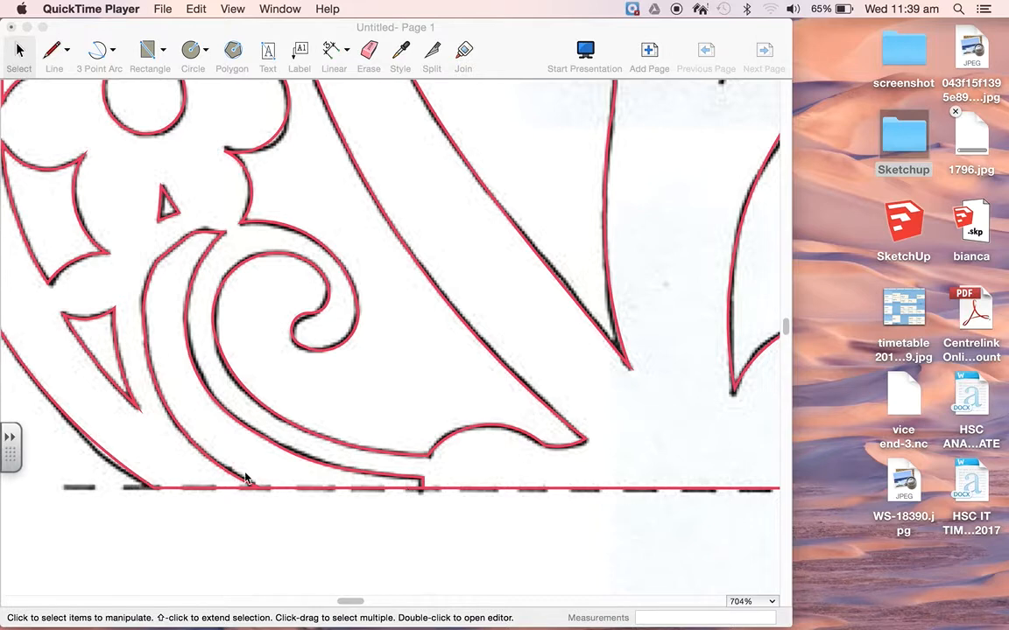
pyautogui.click(521, 495)
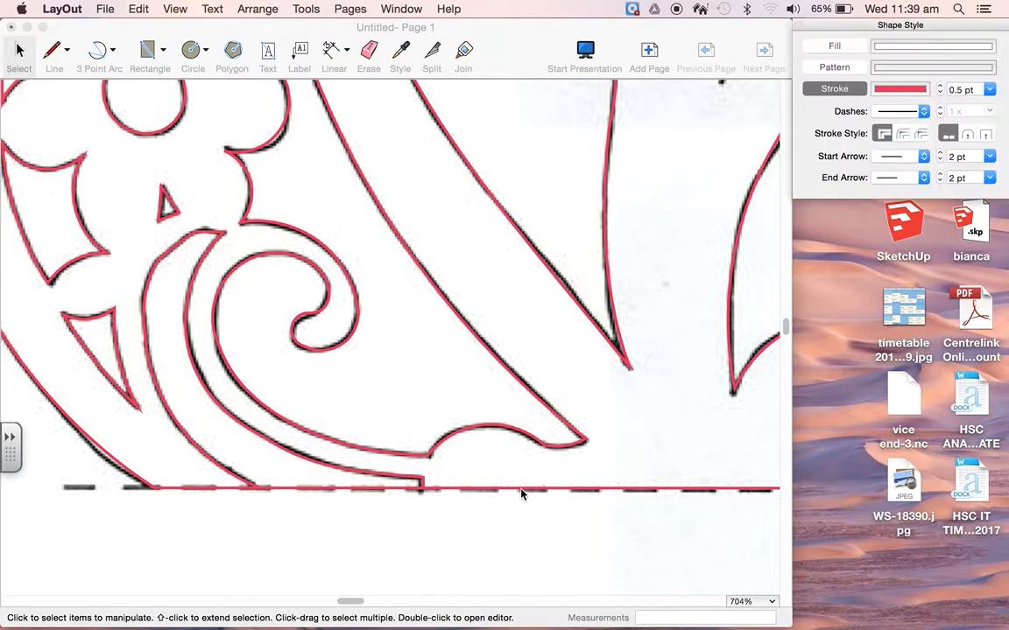
pyautogui.click(521, 489)
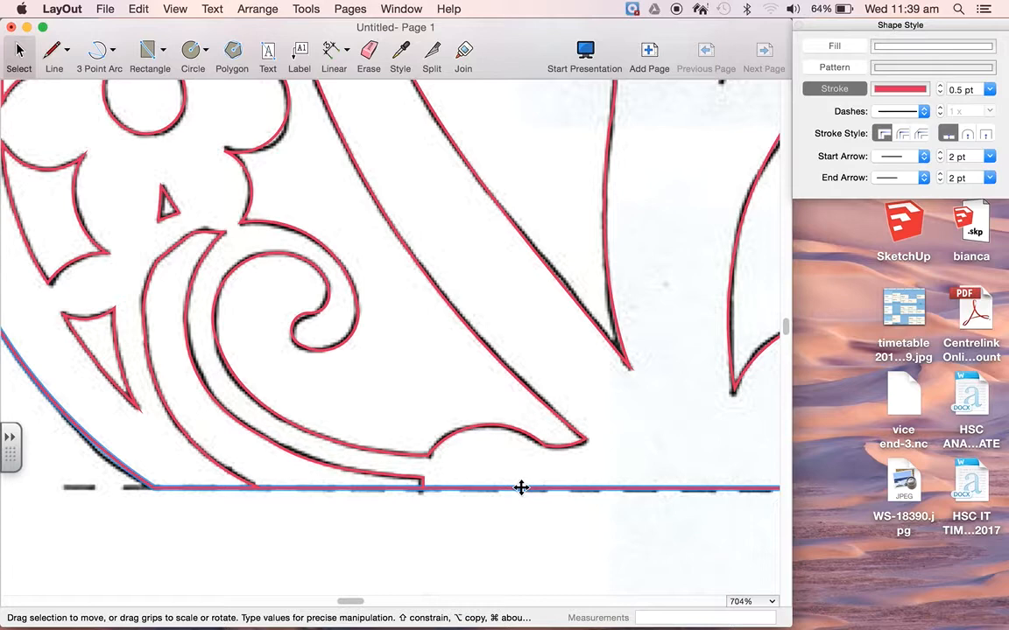
pyautogui.press('Delete')
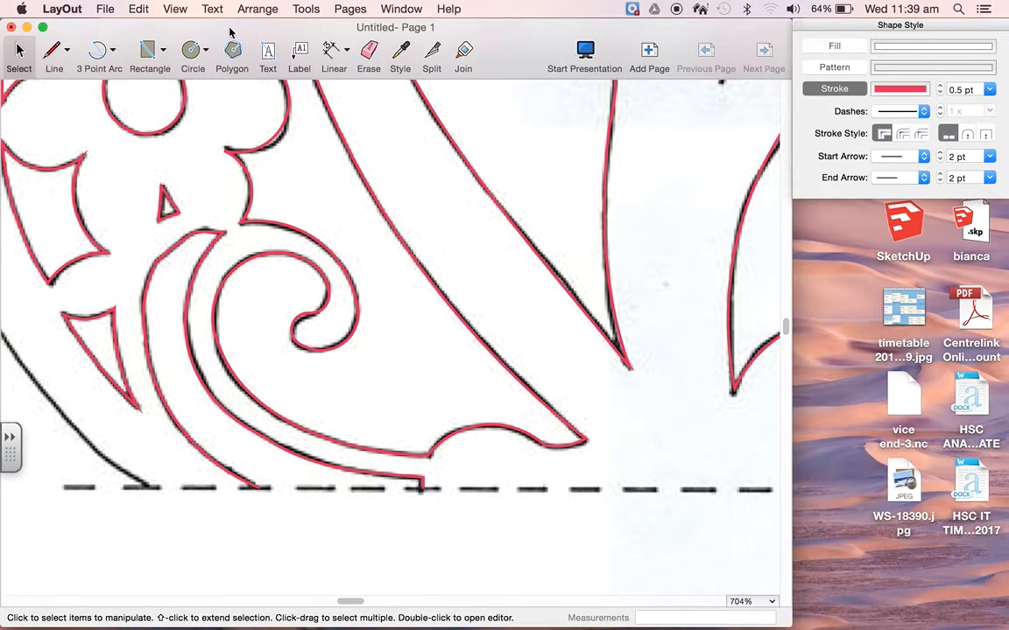
pyautogui.click(138, 9)
pyautogui.click(144, 28)
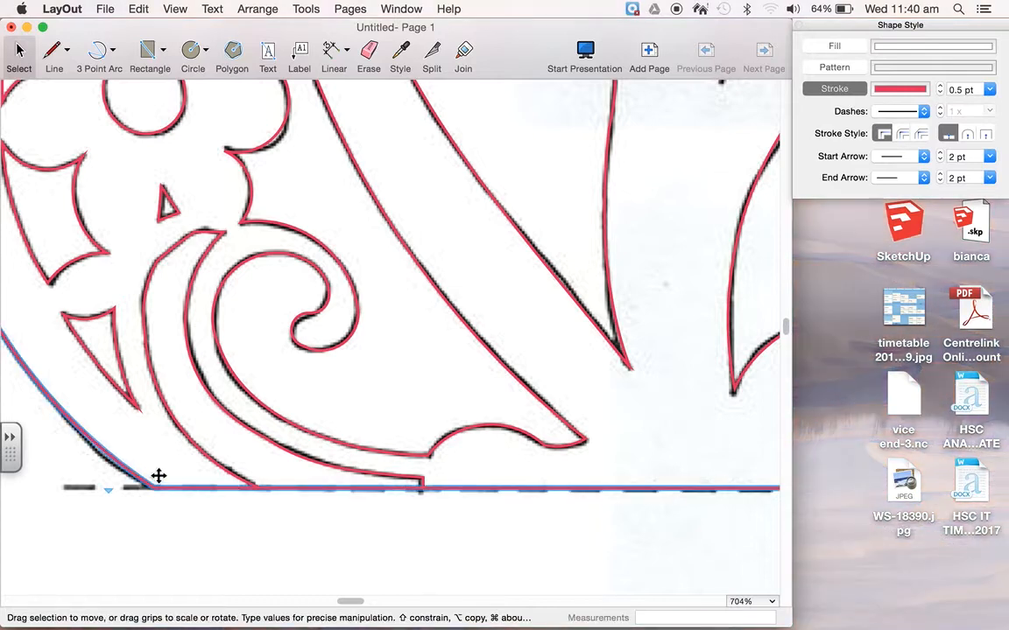
# - Try to split the traced outline near its left base corner and delete the base line
pyautogui.click(432, 53)
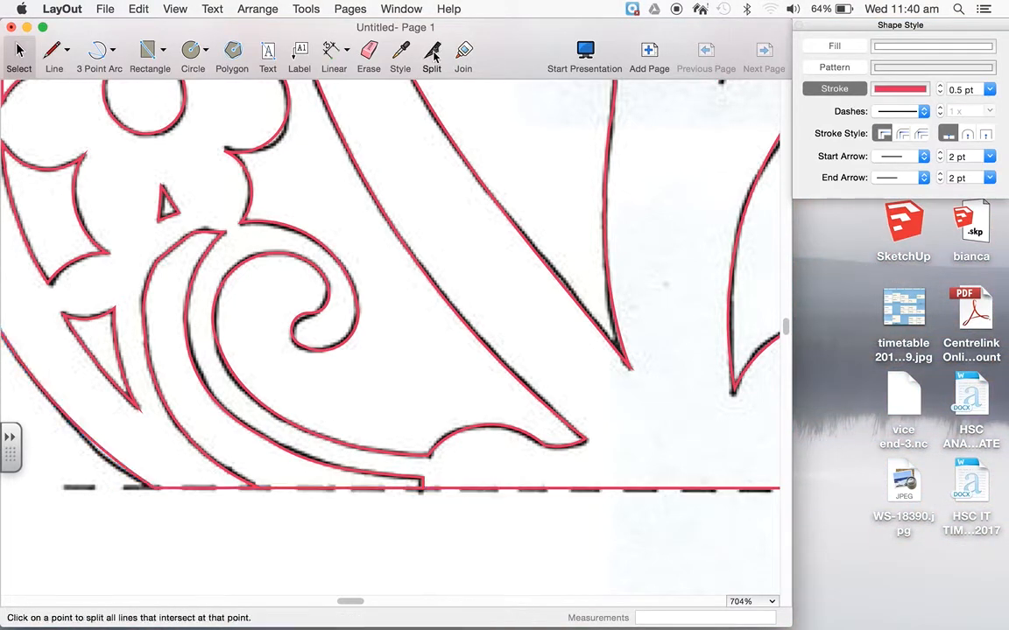
pyautogui.click(159, 484)
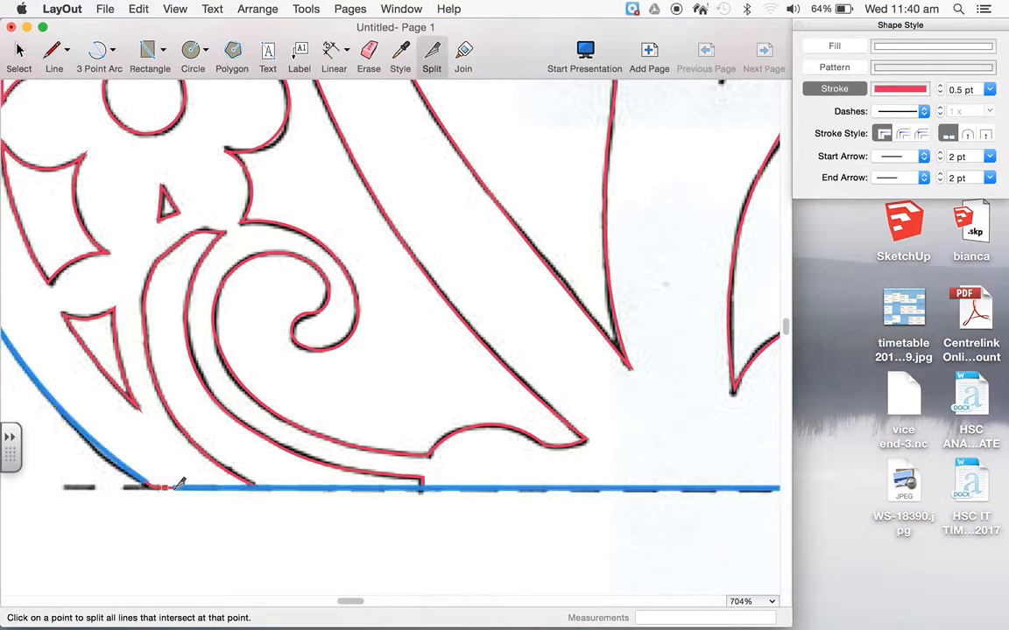
pyautogui.press('space')
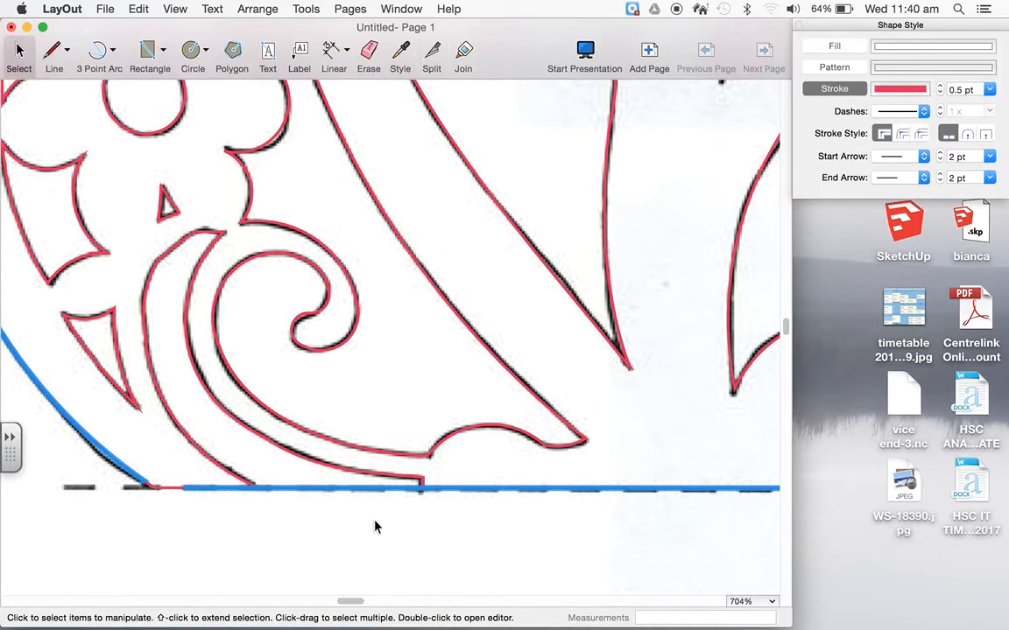
pyautogui.click(362, 490)
pyautogui.press('Delete')
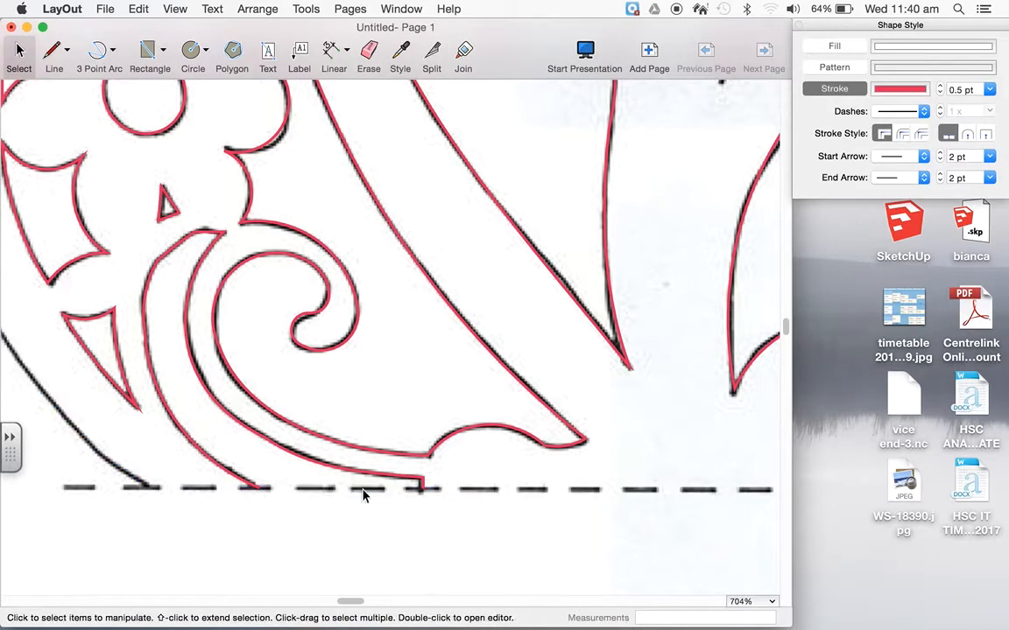
pyautogui.scroll(-10, 276, 467)
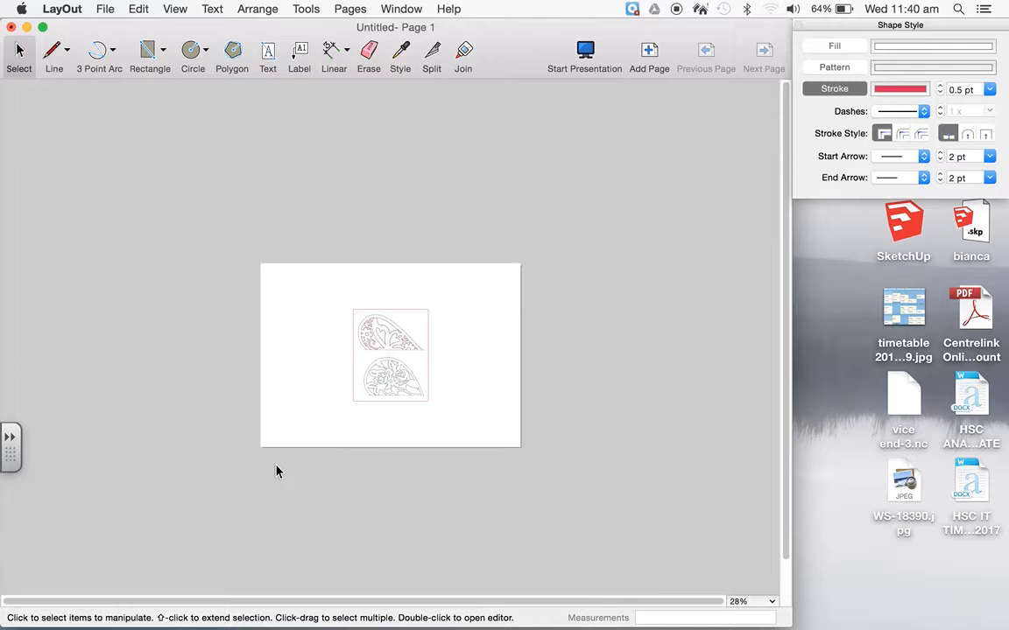
pyautogui.scroll(4, 277, 472)
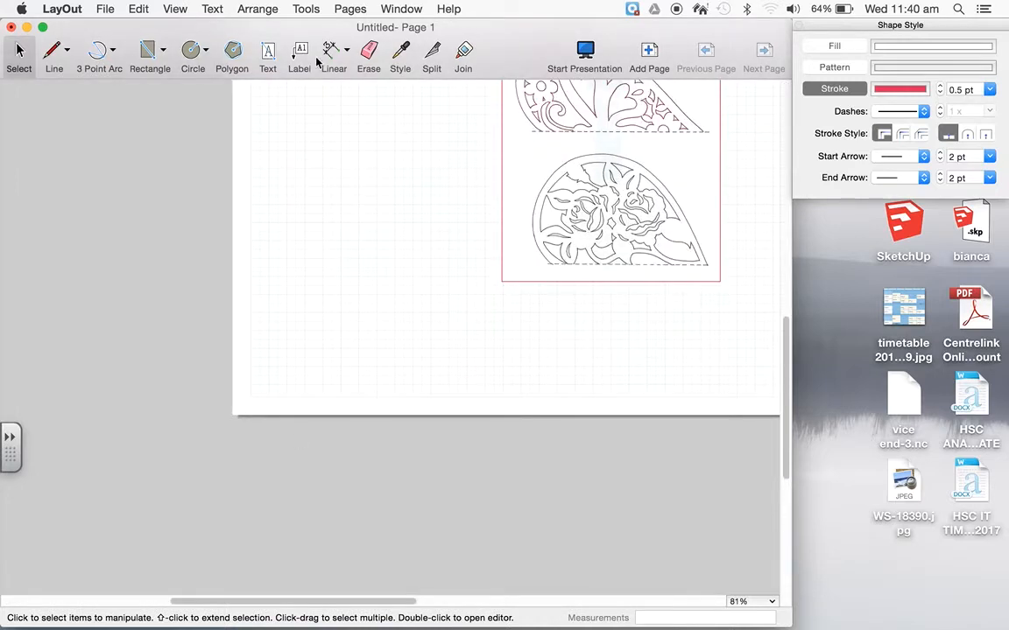
pyautogui.click(140, 10)
pyautogui.click(145, 29)
# - Split the traced outline exactly on the point where its left curve meets the base line
pyautogui.scroll(-5, 551, 95)
pyautogui.scroll(3, 549, 95)
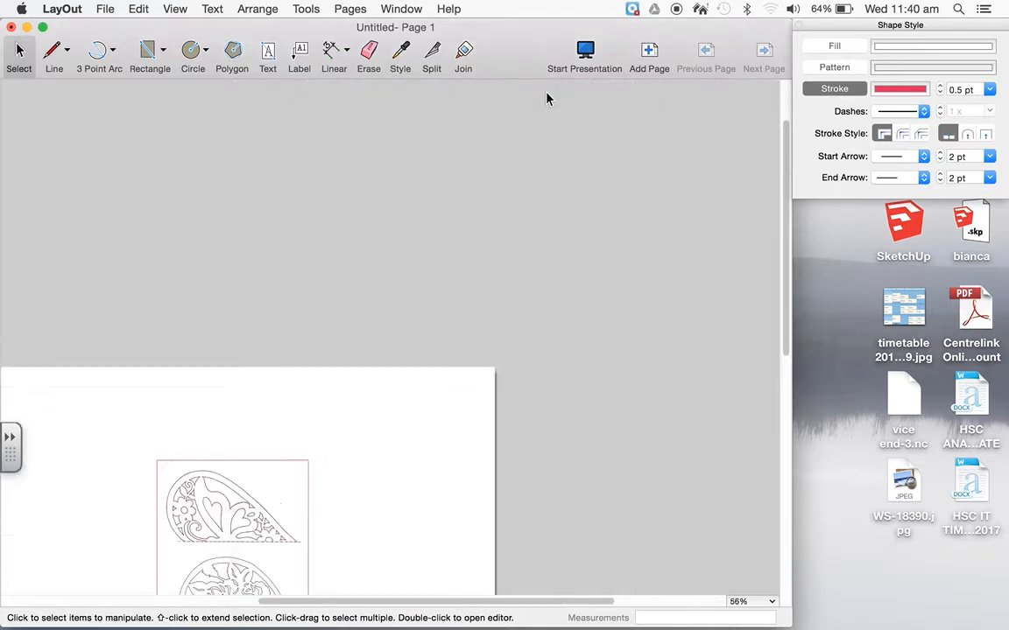
pyautogui.scroll(-1, 548, 95)
pyautogui.scroll(10, 268, 430)
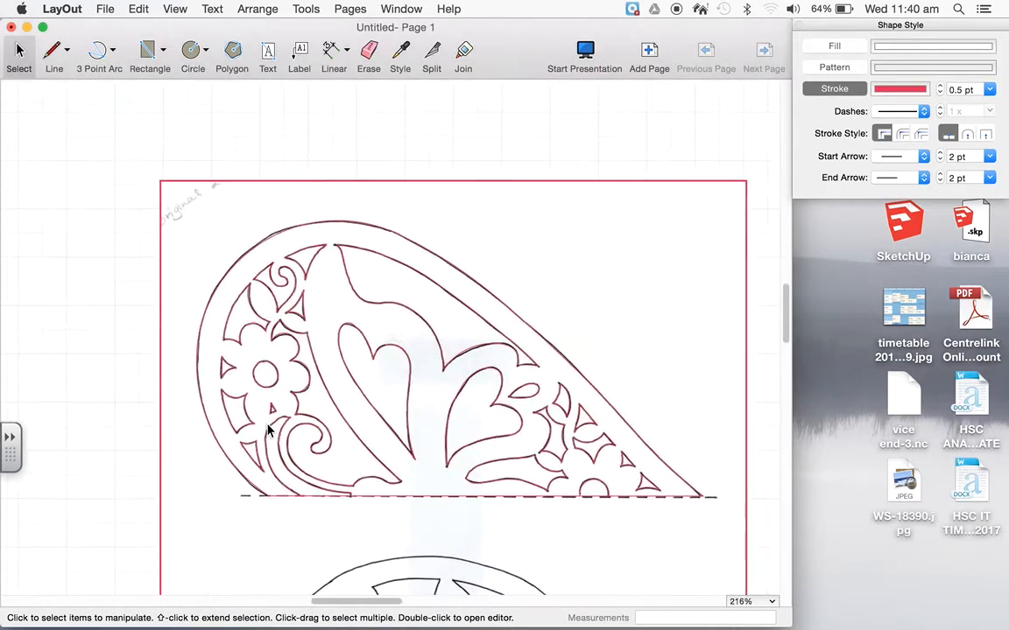
pyautogui.scroll(-2, 268, 431)
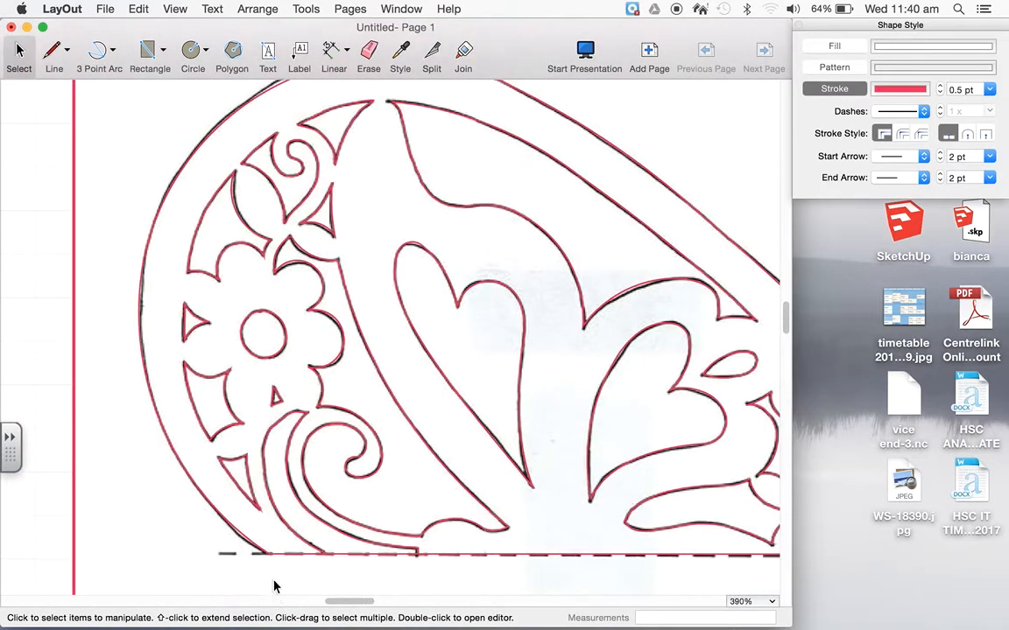
pyautogui.scroll(5, 275, 569)
pyautogui.scroll(2, 276, 569)
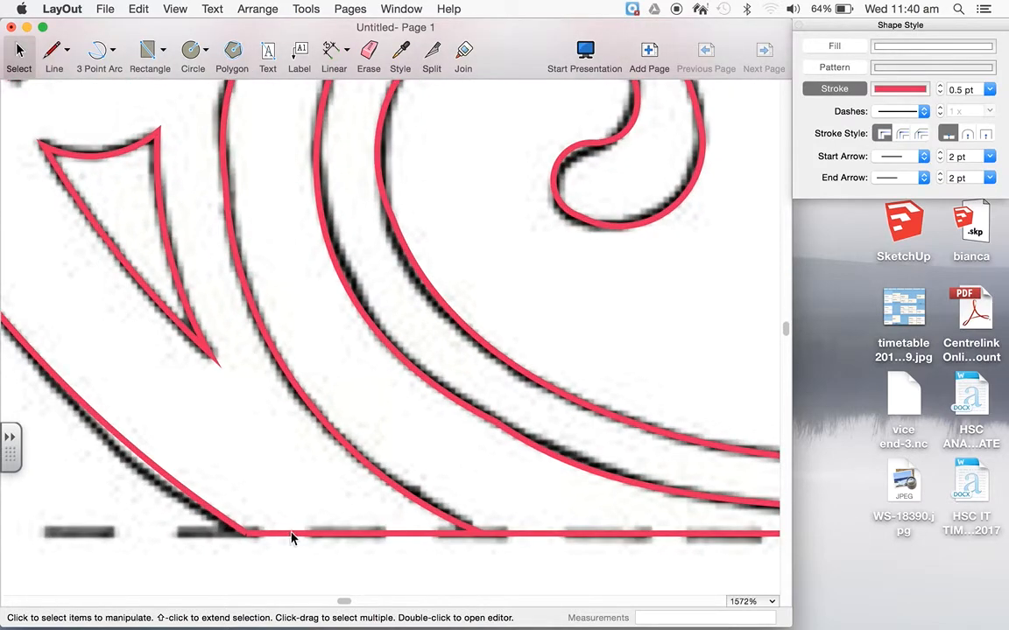
pyautogui.click(293, 532)
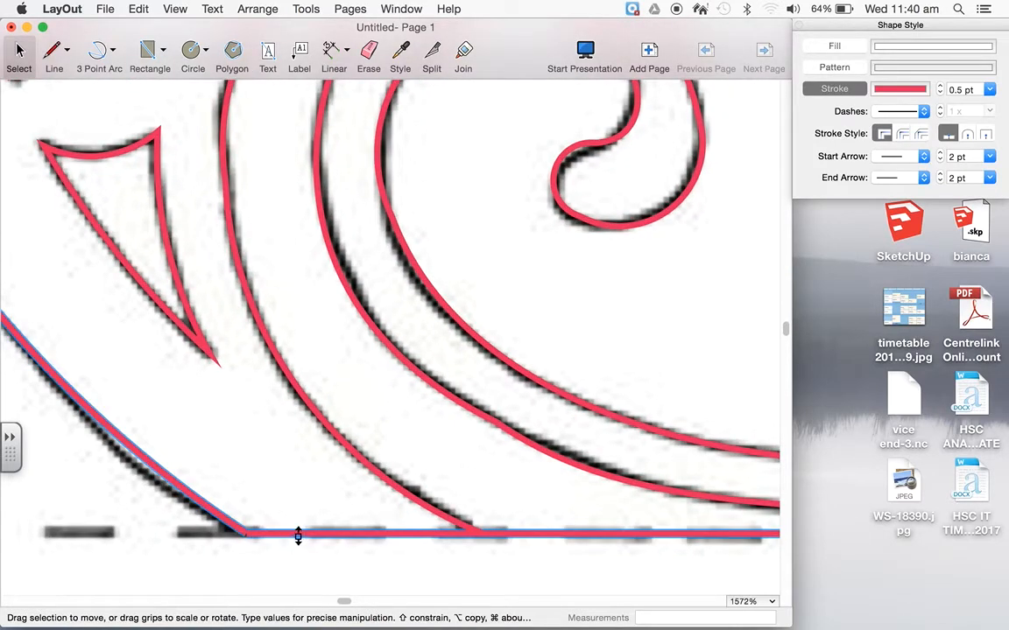
pyautogui.click(431, 55)
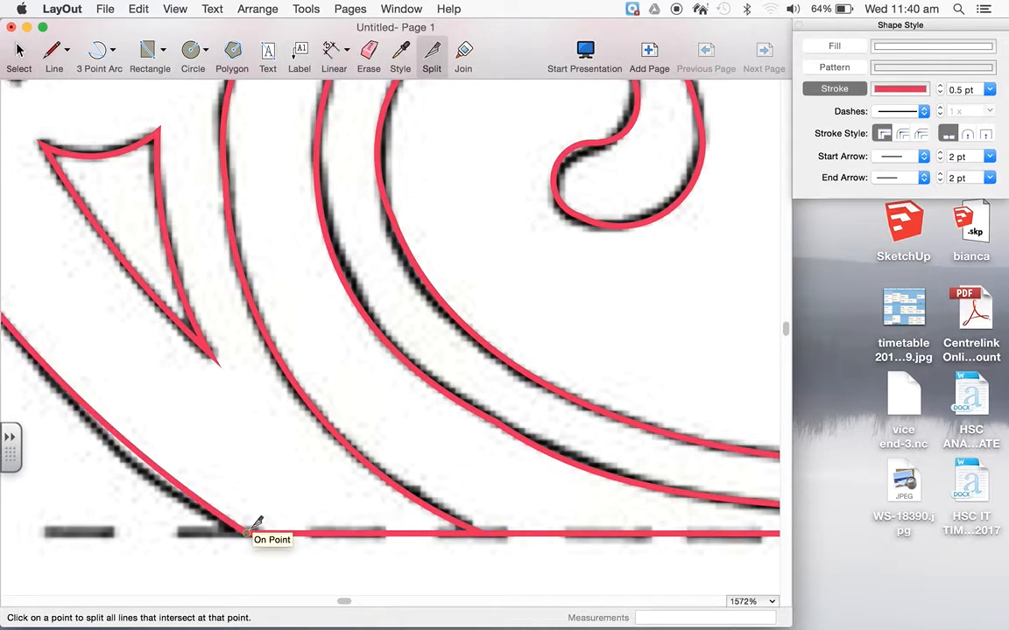
pyautogui.click(18, 55)
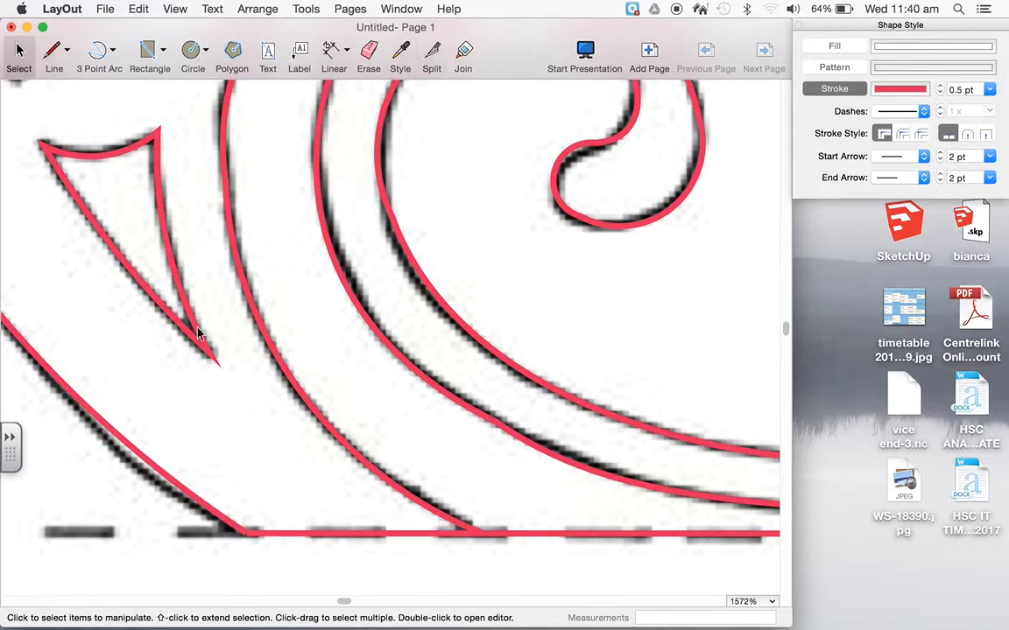
# - Split the traced outline at its right base corner and delete the straight base line between the two corners
pyautogui.click(338, 533)
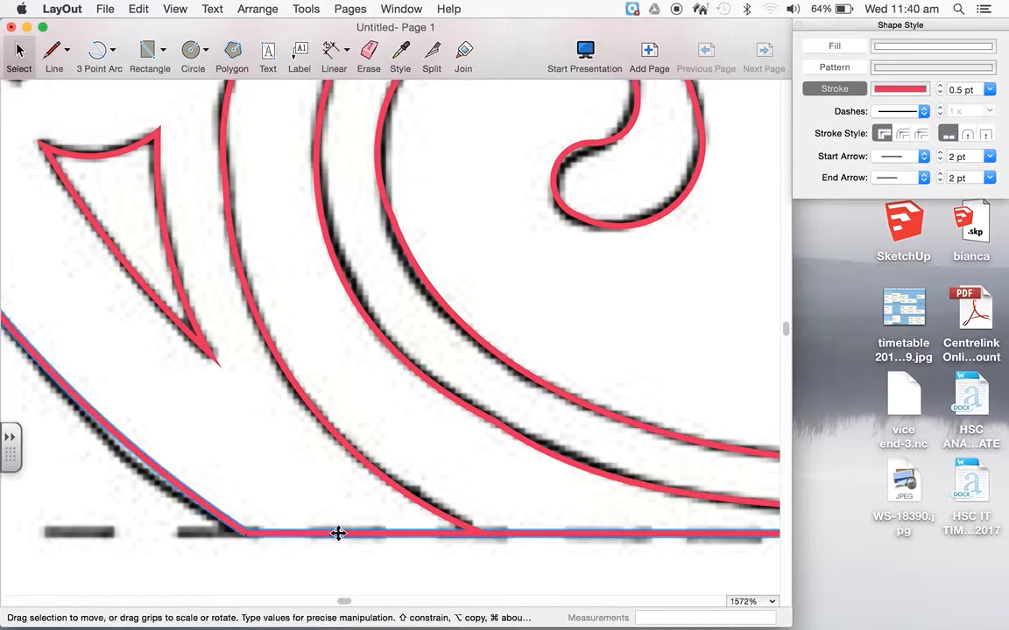
pyautogui.doubleClick(338, 533)
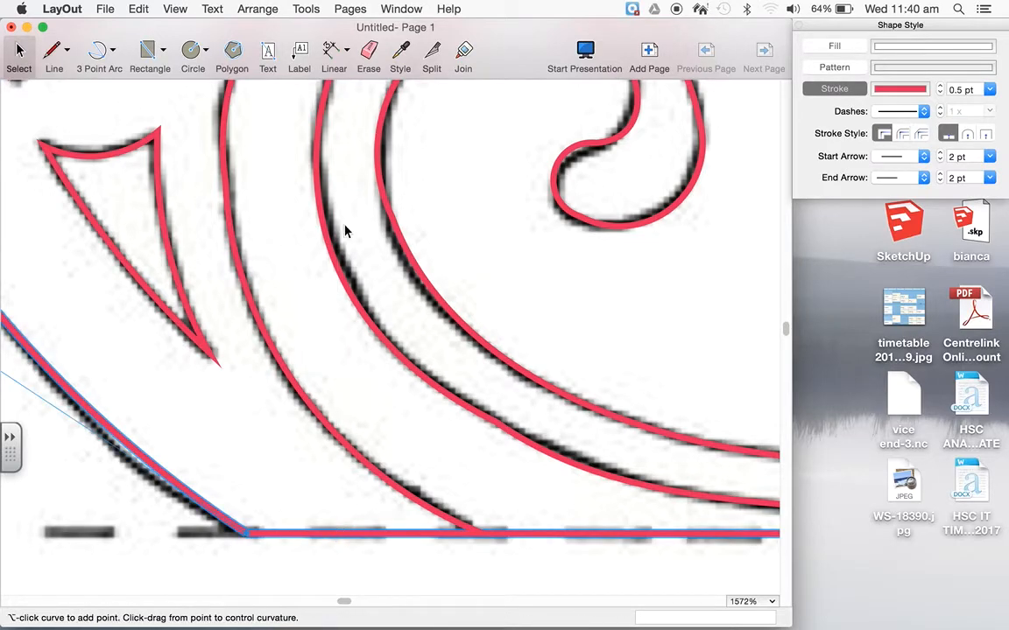
pyautogui.scroll(-5, 317, 377)
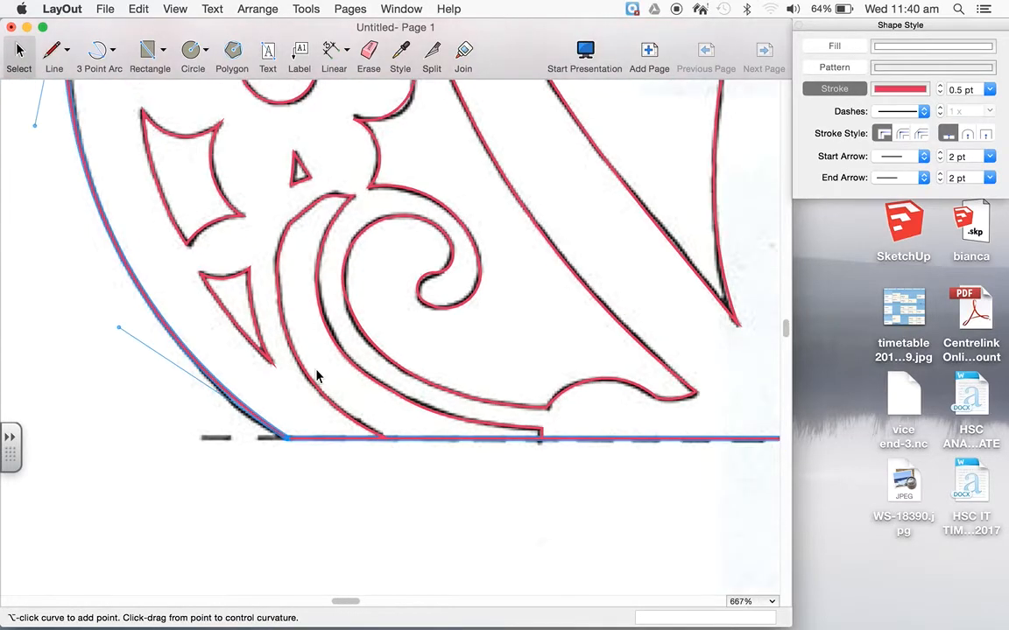
pyautogui.scroll(-7, 317, 376)
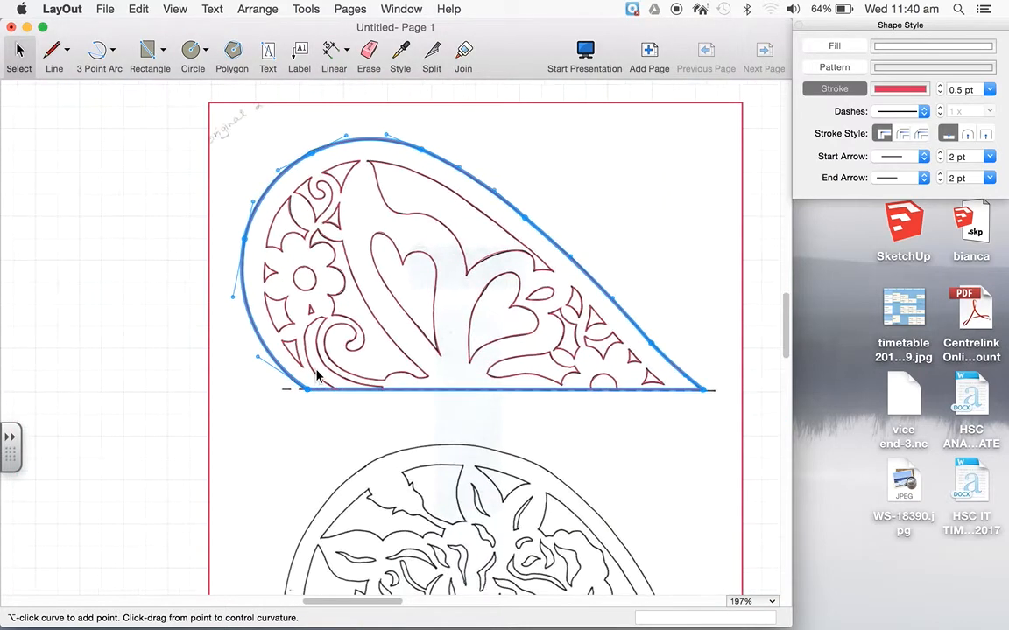
pyautogui.click(433, 55)
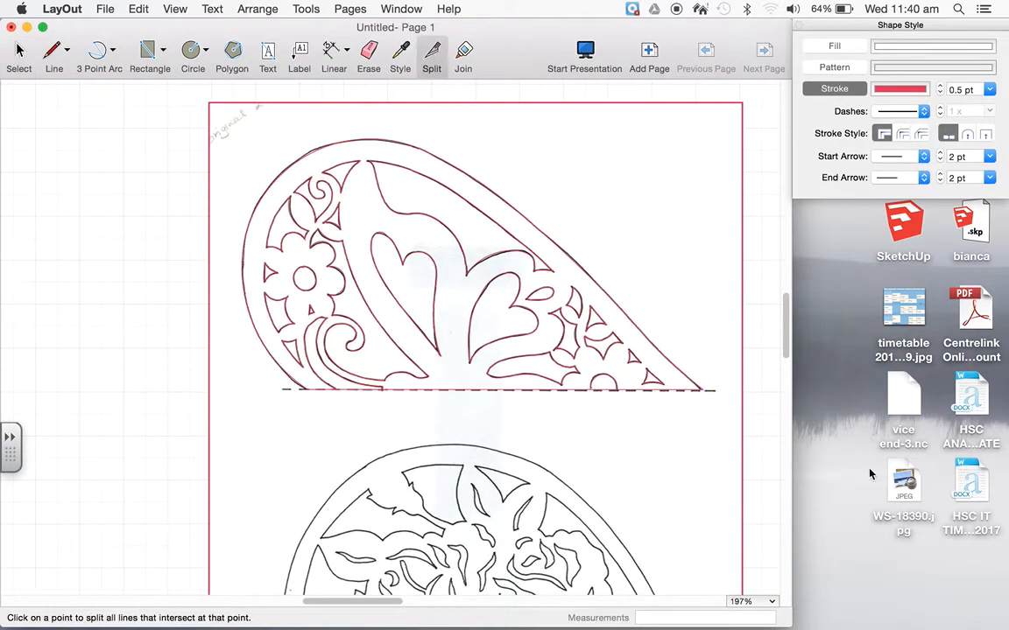
pyautogui.click(703, 389)
pyautogui.press('space')
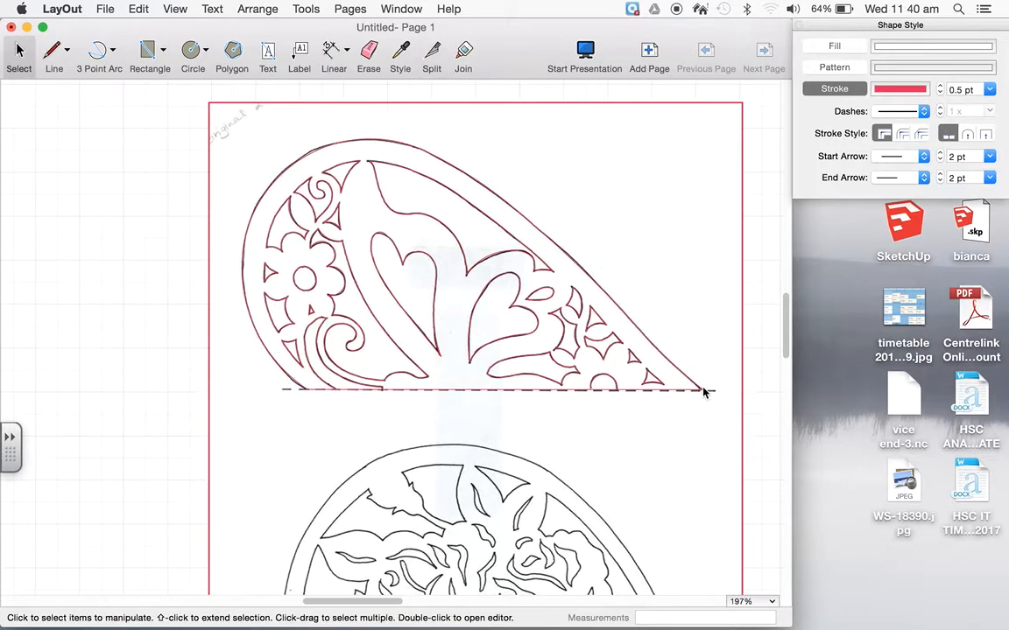
pyautogui.click(572, 389)
pyautogui.click(572, 394)
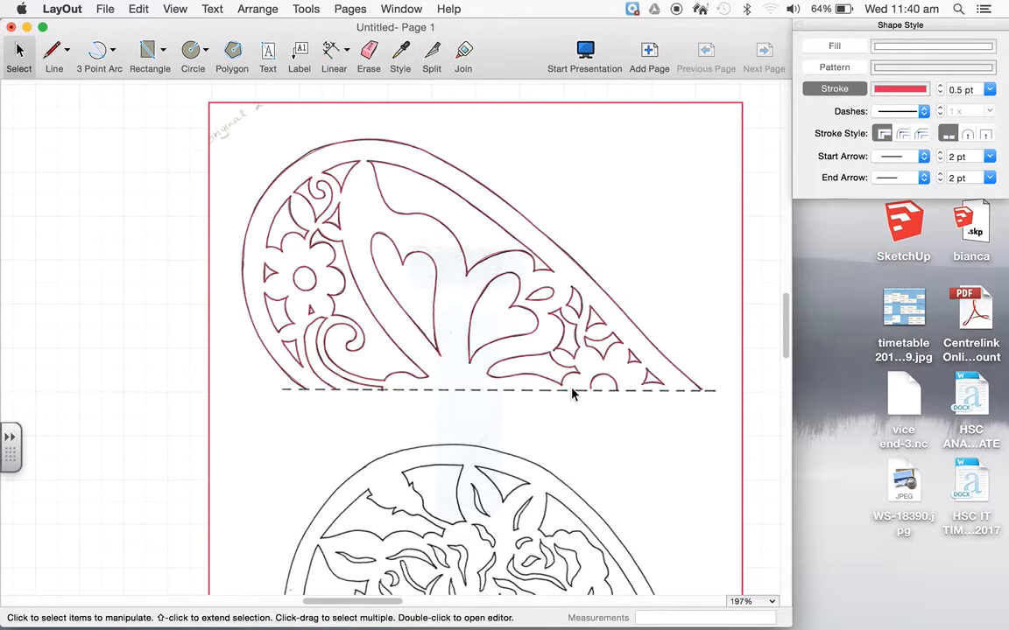
# - Delete the scanned reference image behind the traced line work
pyautogui.scroll(2, 504, 317)
pyautogui.scroll(2, 505, 317)
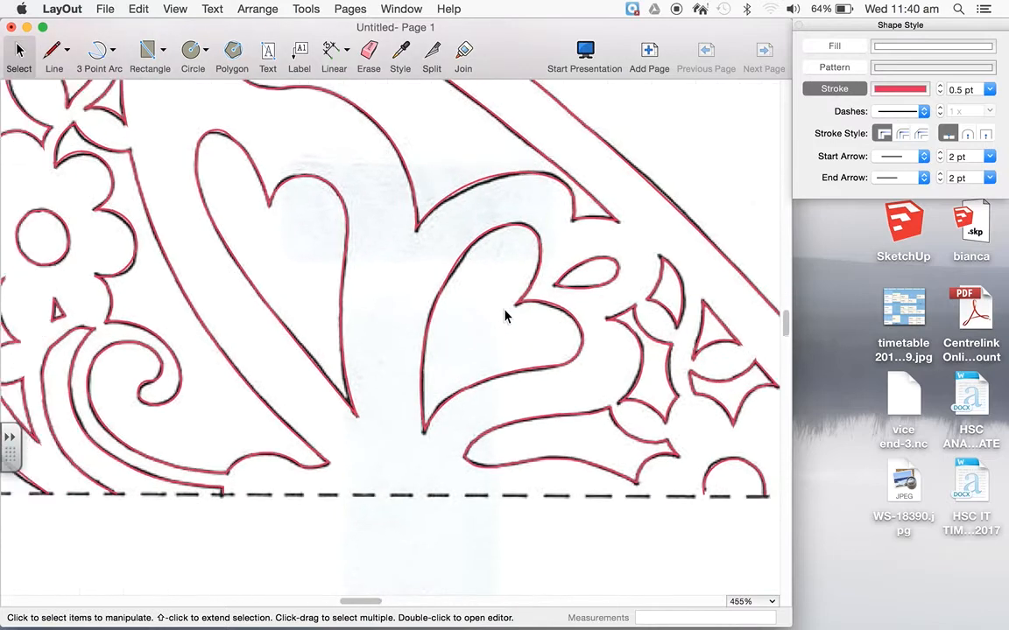
pyautogui.scroll(-3, 504, 317)
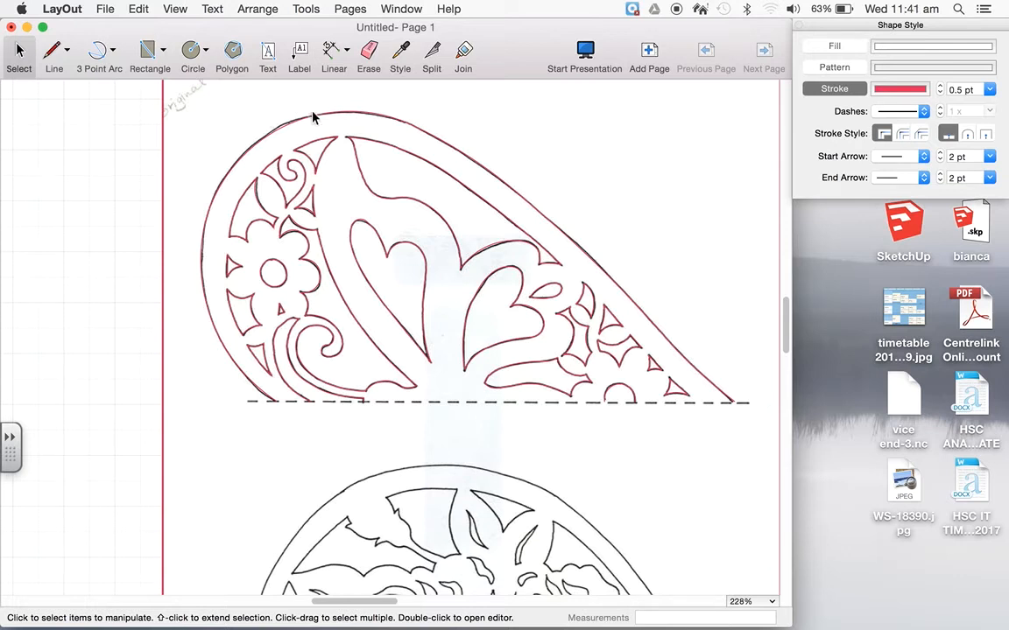
pyautogui.click(687, 155)
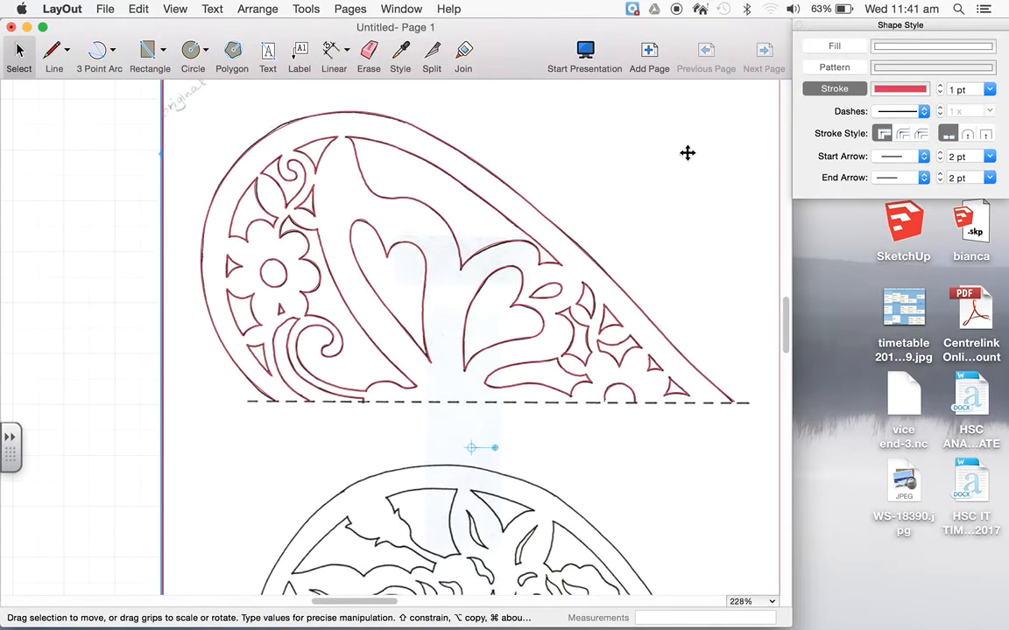
pyautogui.press('Delete')
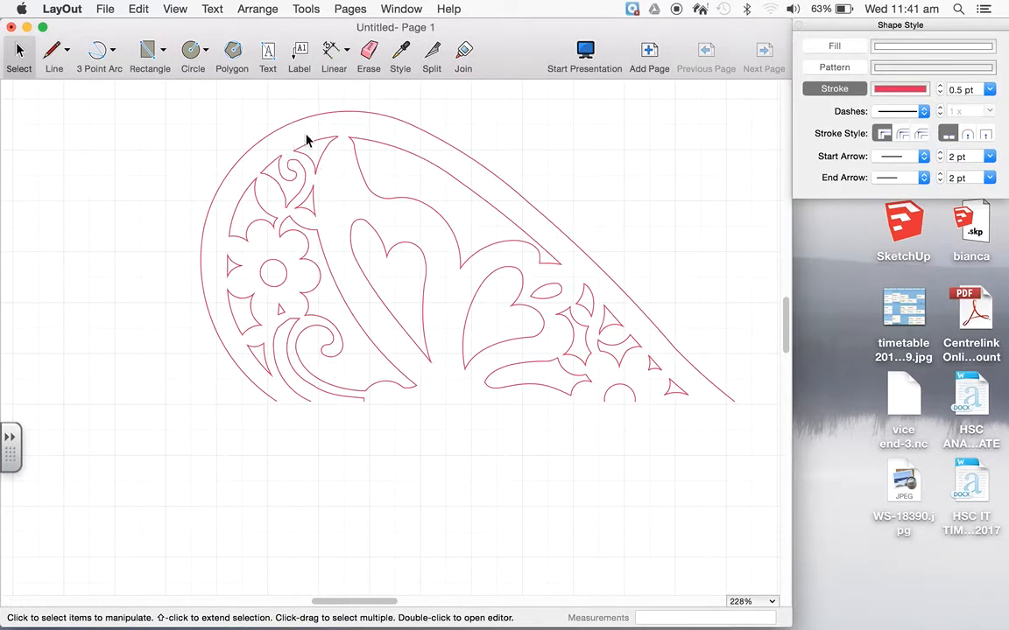
# - Edit the points of the curved three-pointed shape near the fan's upper left and reposition the points at its left tip
pyautogui.scroll(5, 295, 151)
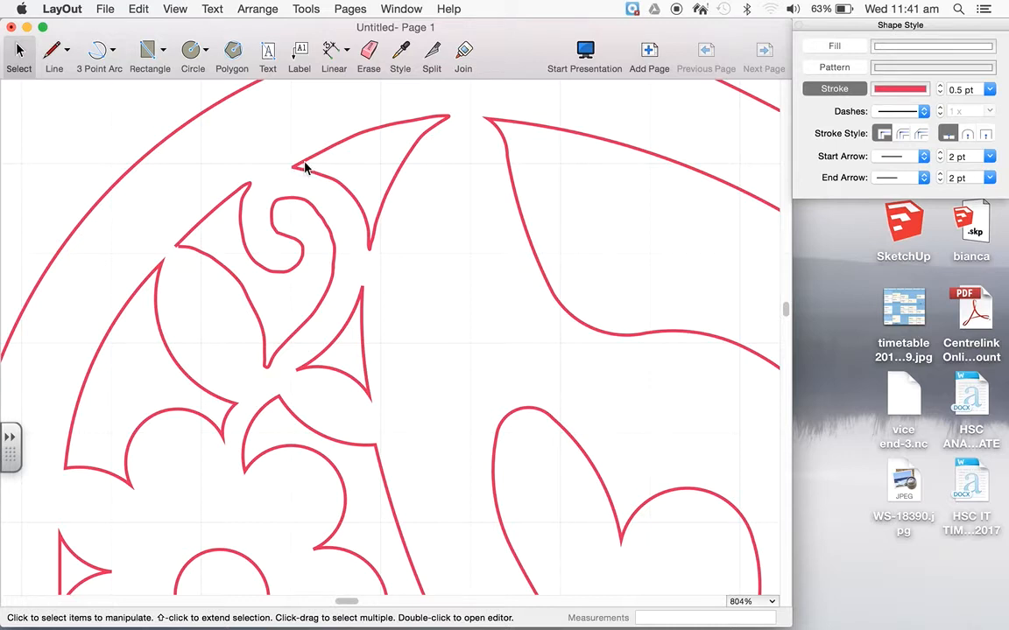
pyautogui.click(306, 161)
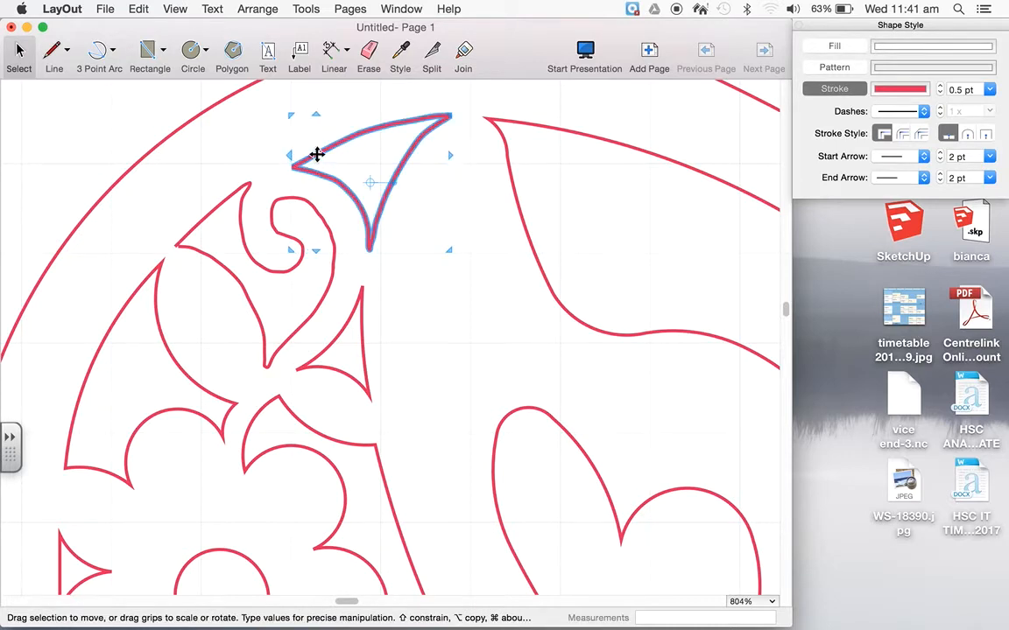
pyautogui.doubleClick(317, 154)
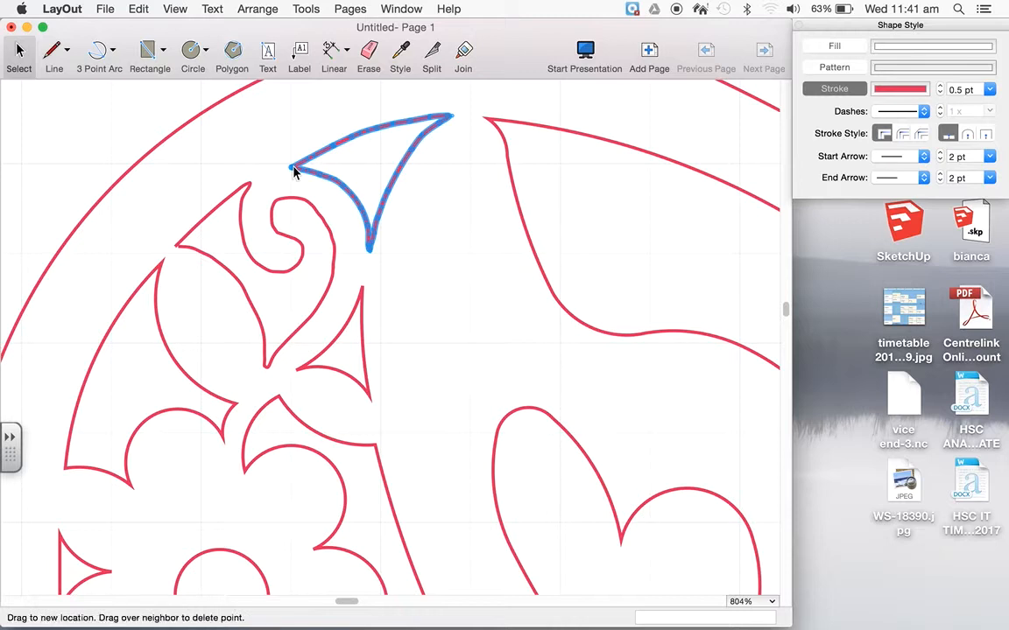
pyautogui.moveTo(291, 168); pyautogui.dragTo(410, 124)
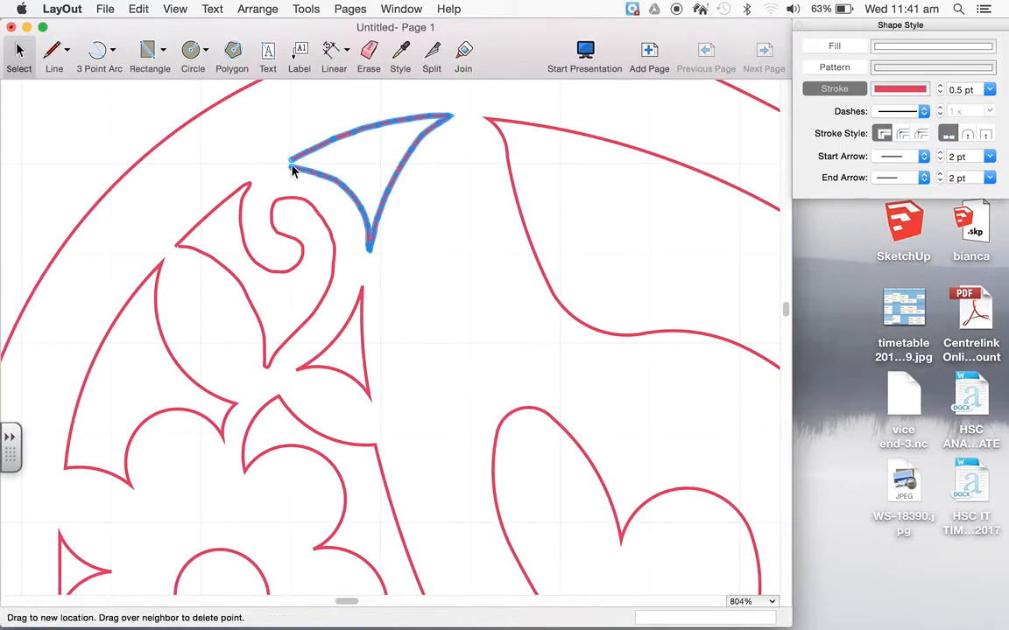
pyautogui.moveTo(291, 165); pyautogui.dragTo(290, 160)
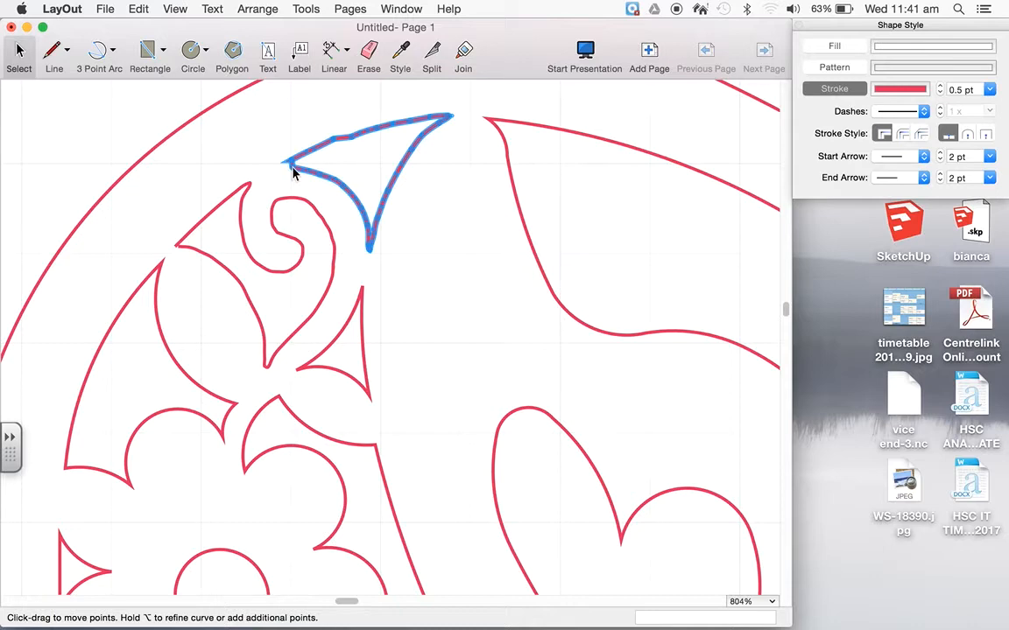
# - Try moving the upper point at the three-pointed shape's left tip, and undo that point move
pyautogui.scroll(5, 293, 172)
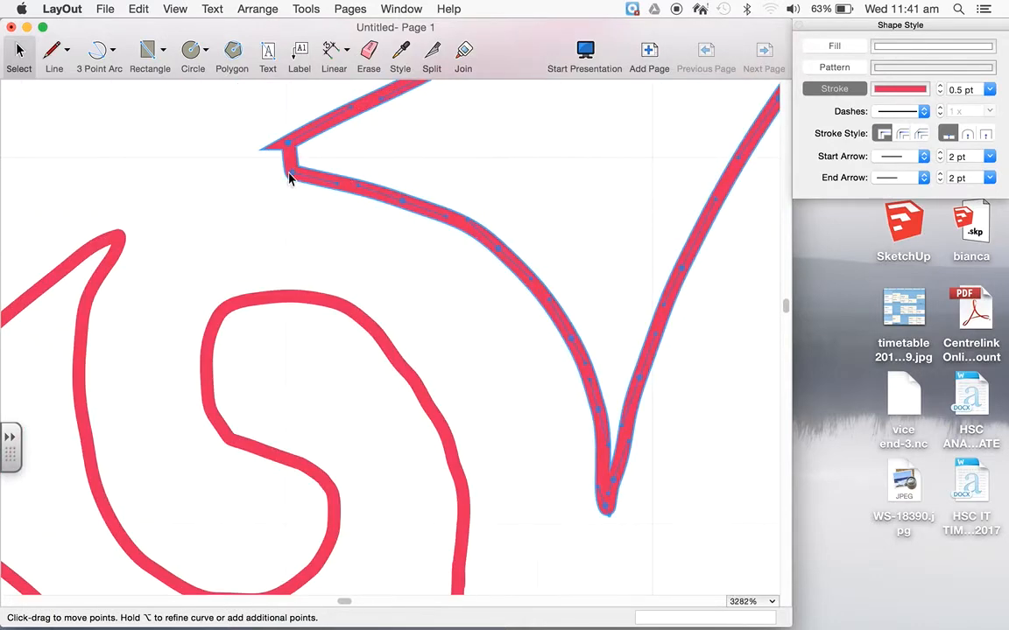
pyautogui.moveTo(291, 148)
pyautogui.mouseDown()
pyautogui.moveTo(275, 150)
pyautogui.moveTo(288, 157)
pyautogui.mouseUp()
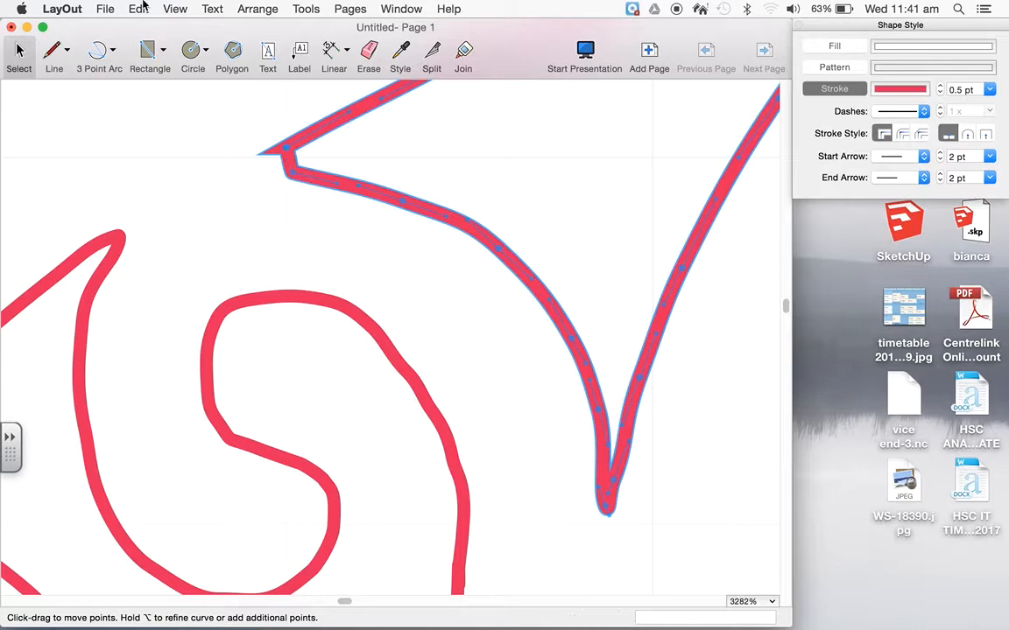
pyautogui.click(138, 9)
pyautogui.click(143, 29)
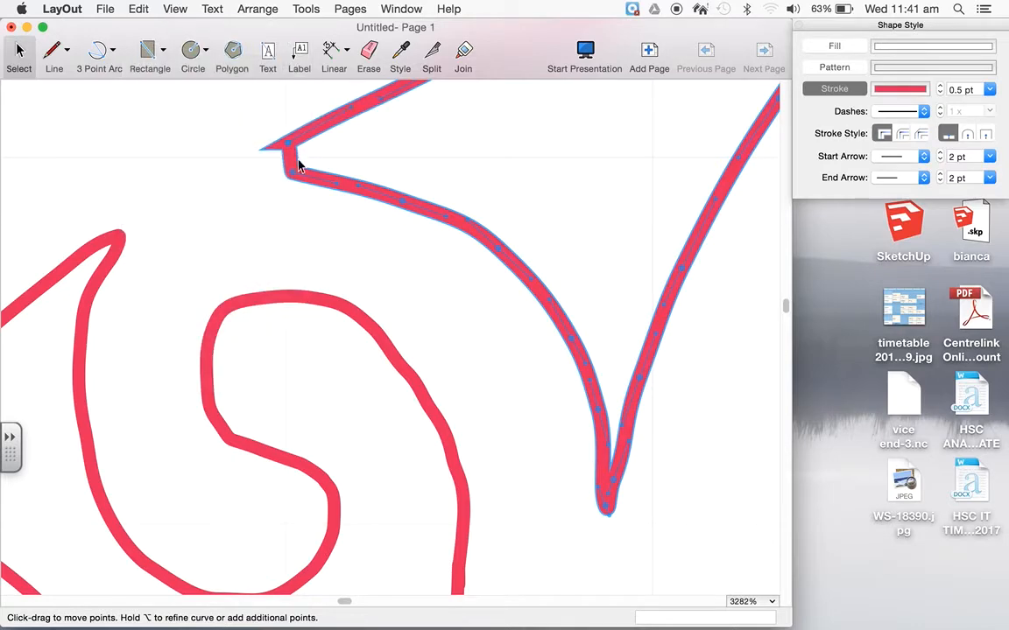
pyautogui.click(137, 10)
pyautogui.click(138, 11)
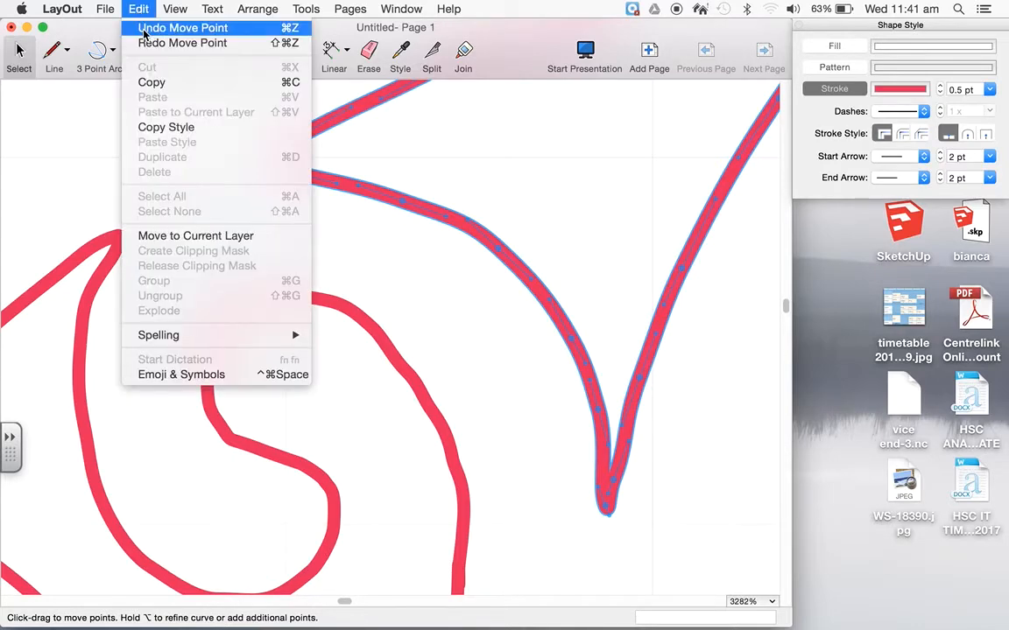
pyautogui.click(235, 46)
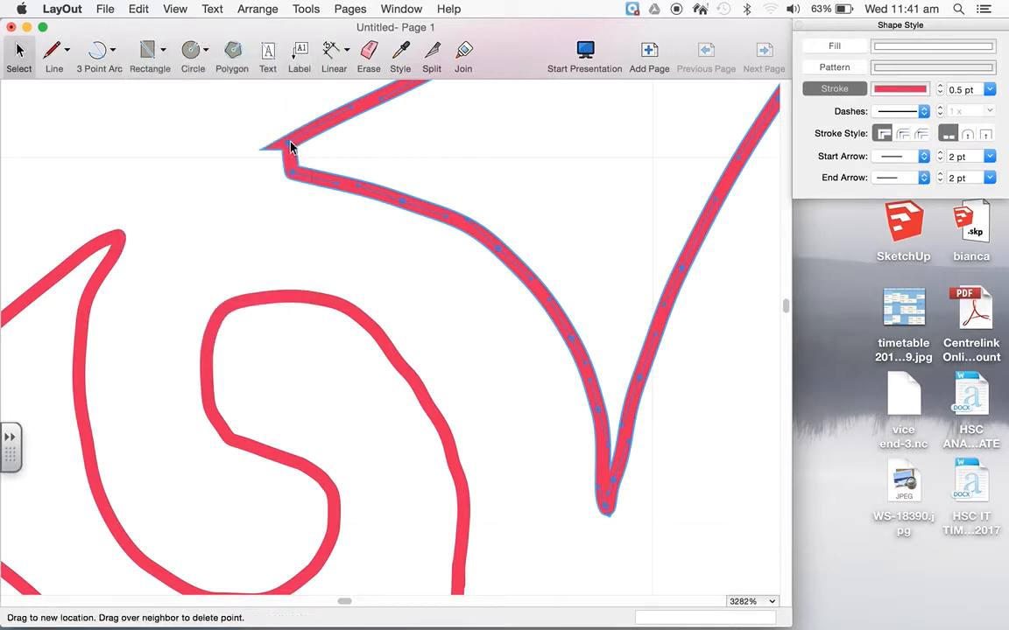
# - Sharpen the three-pointed shape's left tip and smooth its lower curve by moving and merging points, and finish editing it
pyautogui.moveTo(291, 147)
pyautogui.mouseDown()
pyautogui.moveTo(281, 158)
pyautogui.moveTo(293, 175)
pyautogui.moveTo(288, 158)
pyautogui.moveTo(315, 157)
pyautogui.mouseUp()
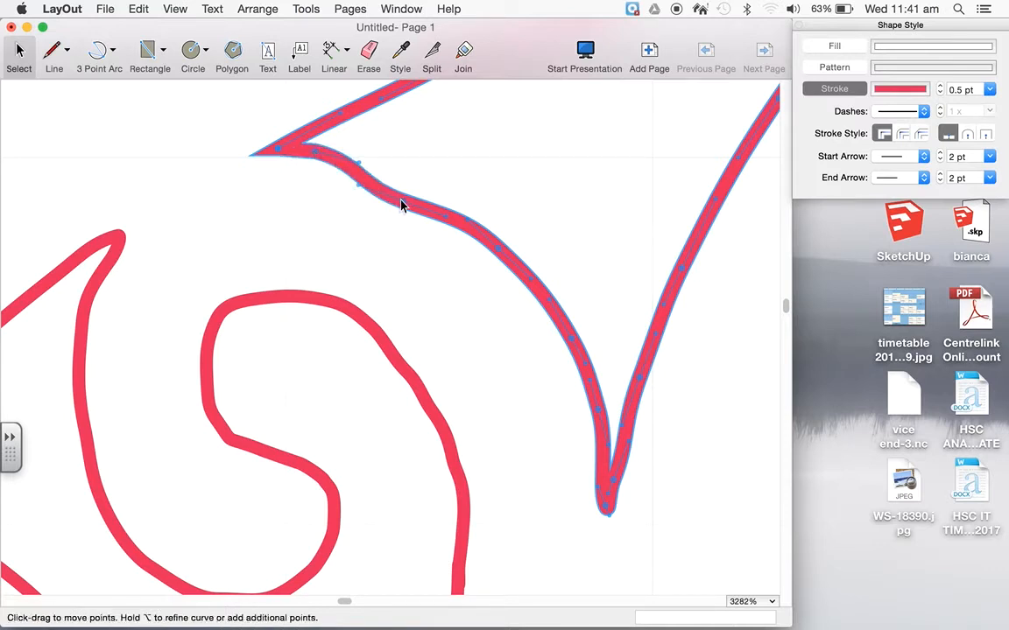
pyautogui.moveTo(401, 201)
pyautogui.mouseDown()
pyautogui.moveTo(412, 192)
pyautogui.moveTo(457, 205)
pyautogui.moveTo(450, 212)
pyautogui.mouseUp()
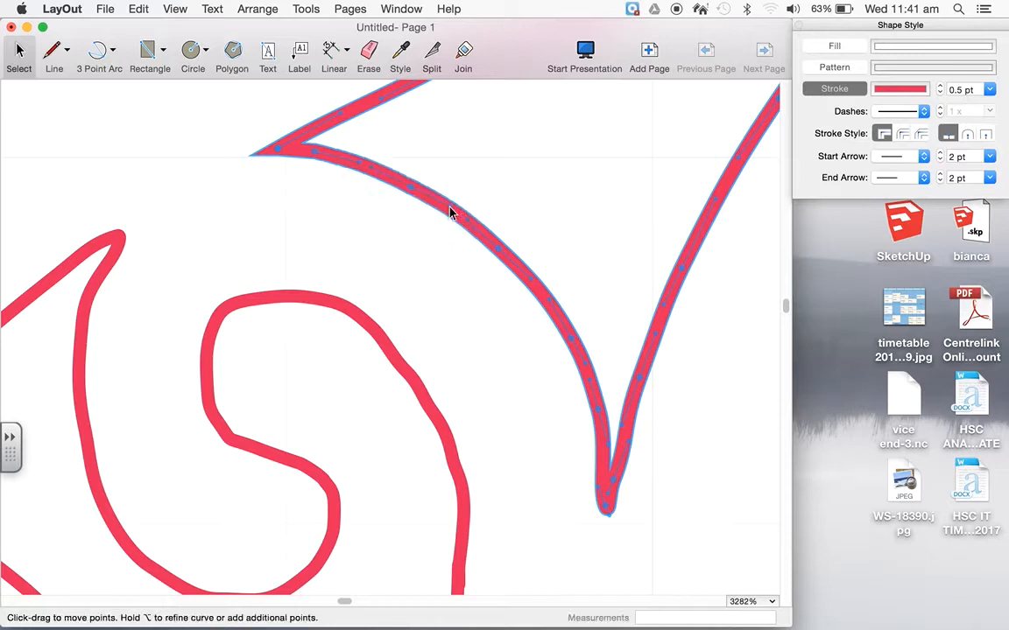
pyautogui.rightClick(412, 253)
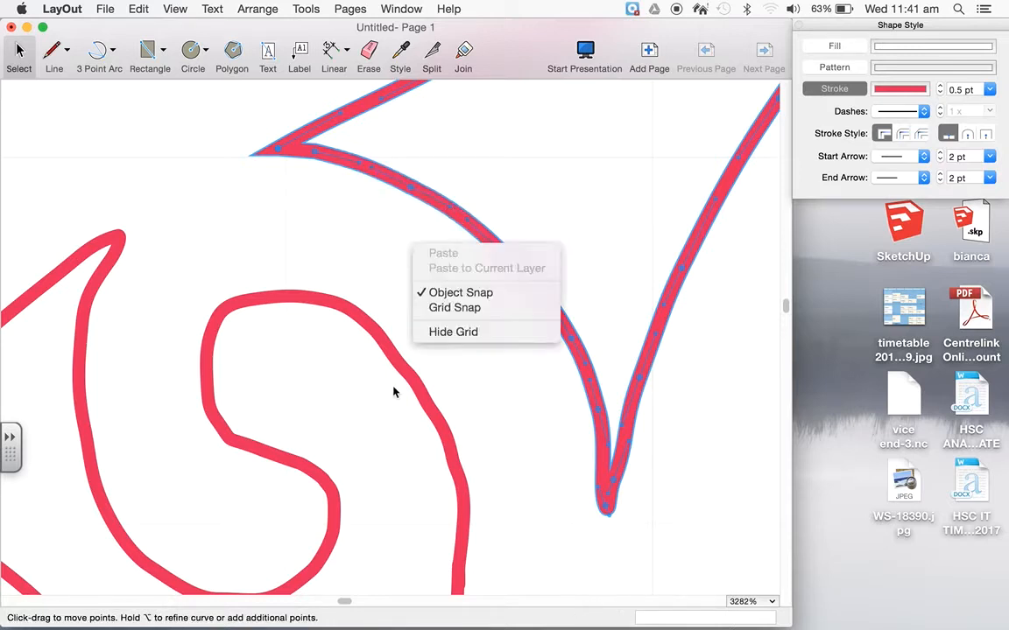
pyautogui.press('Escape')
pyautogui.press('Escape')
# - Smooth the bumps on the outer curve of the neighbouring swirl shape by moving its points, and finish editing it
pyautogui.click(409, 378)
pyautogui.doubleClick(409, 378)
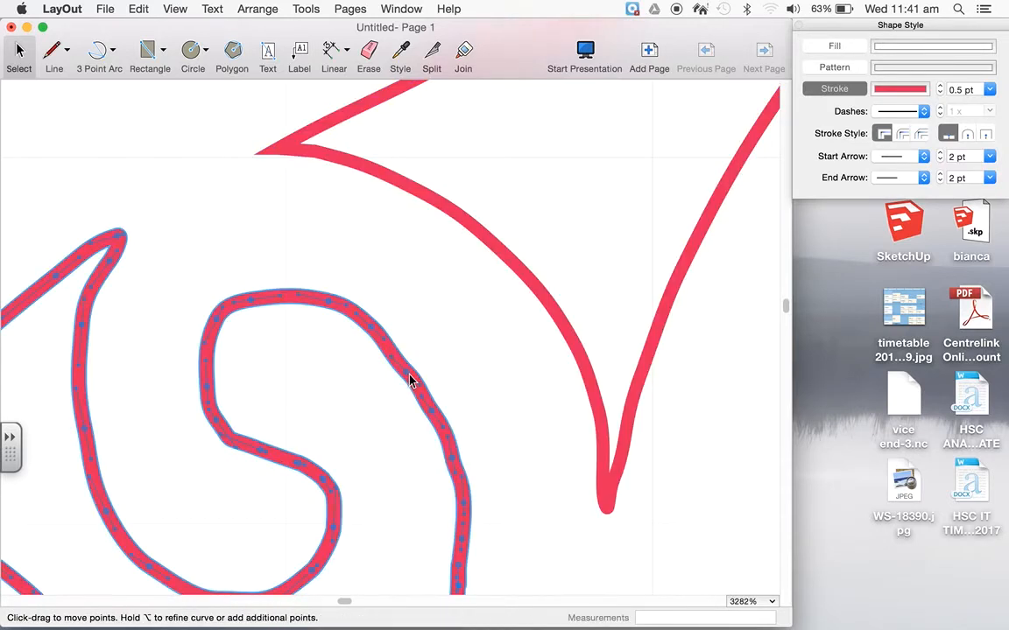
pyautogui.moveTo(417, 375)
pyautogui.mouseDown()
pyautogui.moveTo(407, 367)
pyautogui.moveTo(428, 401)
pyautogui.mouseUp()
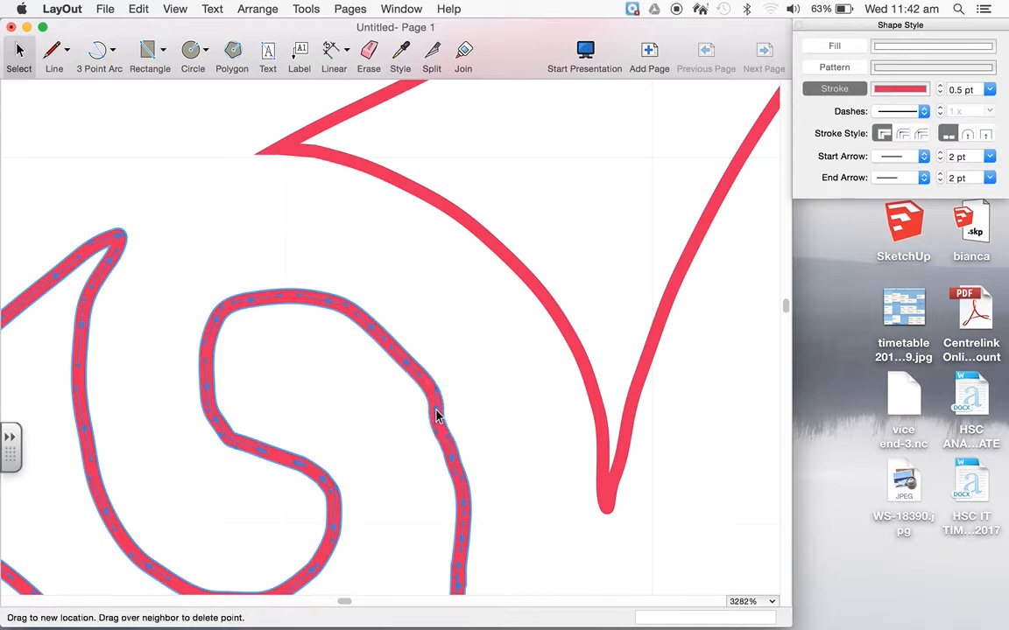
pyautogui.moveTo(437, 412); pyautogui.dragTo(445, 437)
pyautogui.scroll(-6, 350, 382)
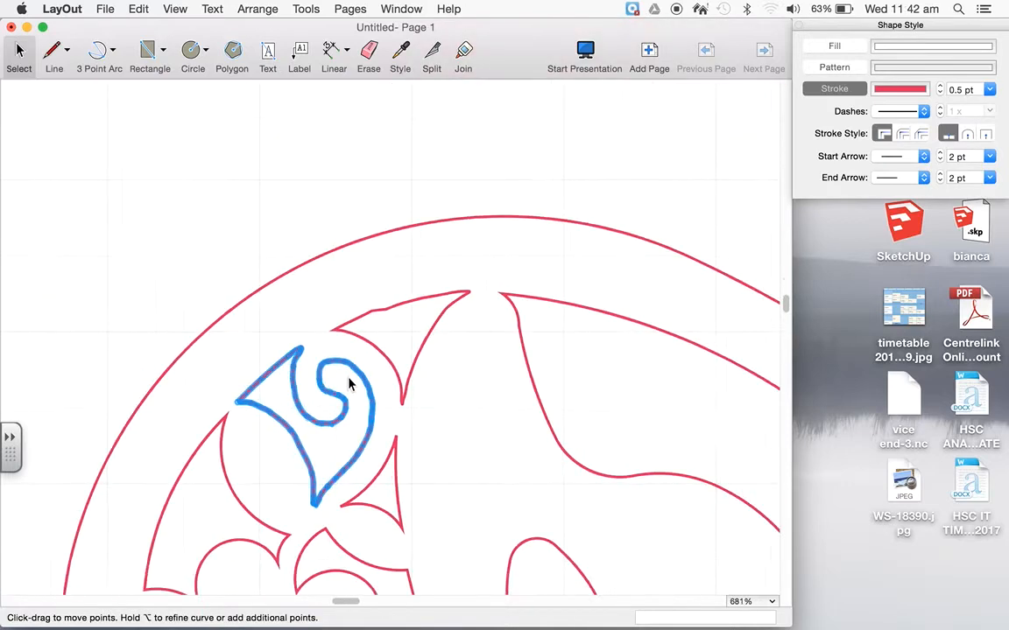
pyautogui.click(198, 274)
pyautogui.scroll(-2, 334, 428)
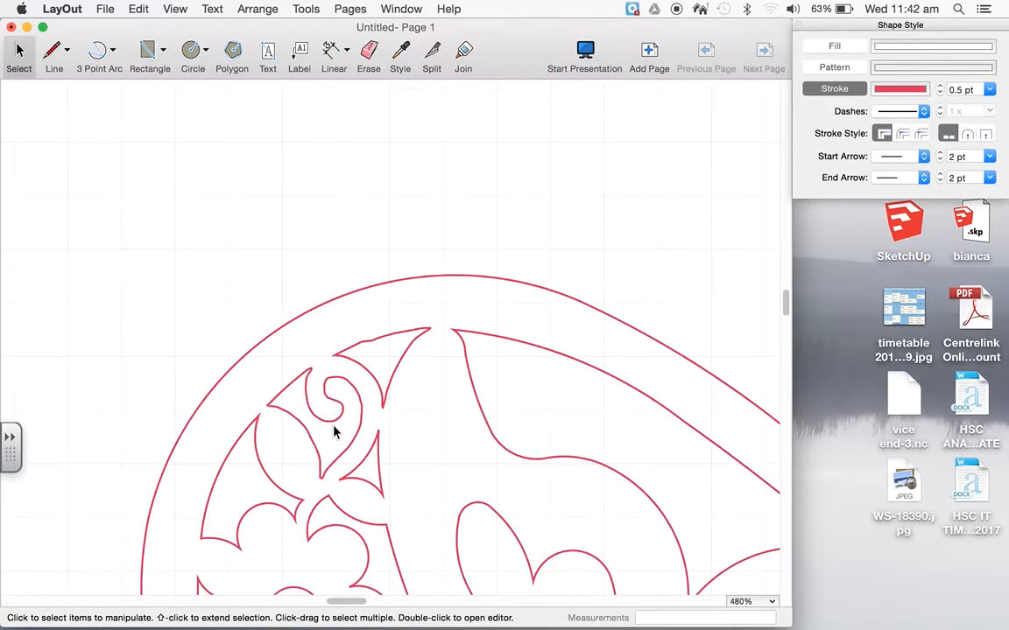
# - Smooth the kink in the three-pointed shape's upper edge by adjusting its points and curve controls, and finish editing it
pyautogui.scroll(5, 365, 355)
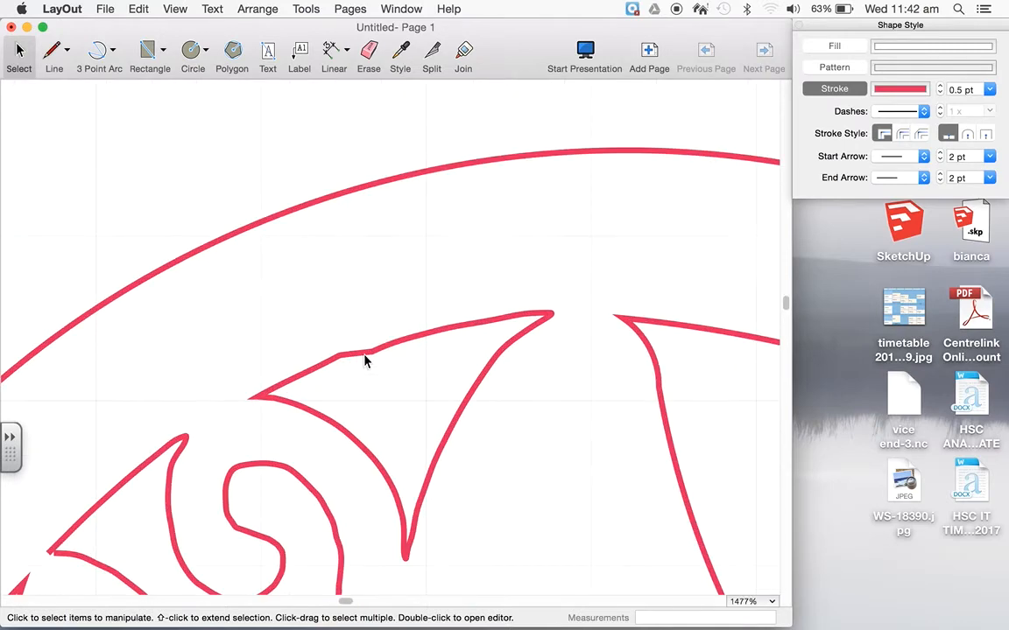
pyautogui.click(368, 355)
pyautogui.doubleClick(379, 354)
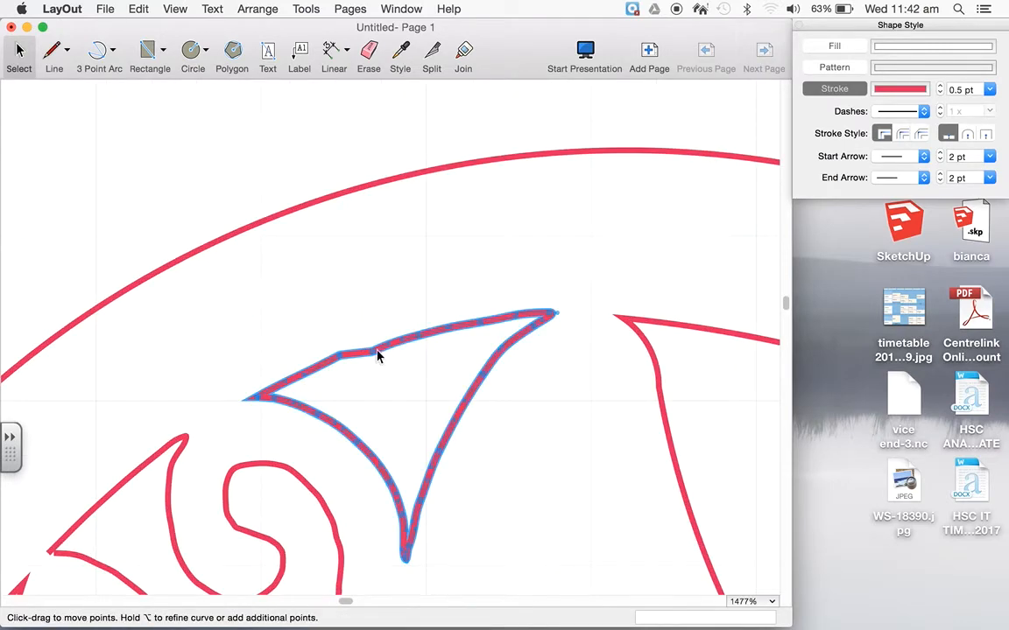
pyautogui.moveTo(369, 354); pyautogui.dragTo(399, 348)
pyautogui.scroll(5, 388, 345)
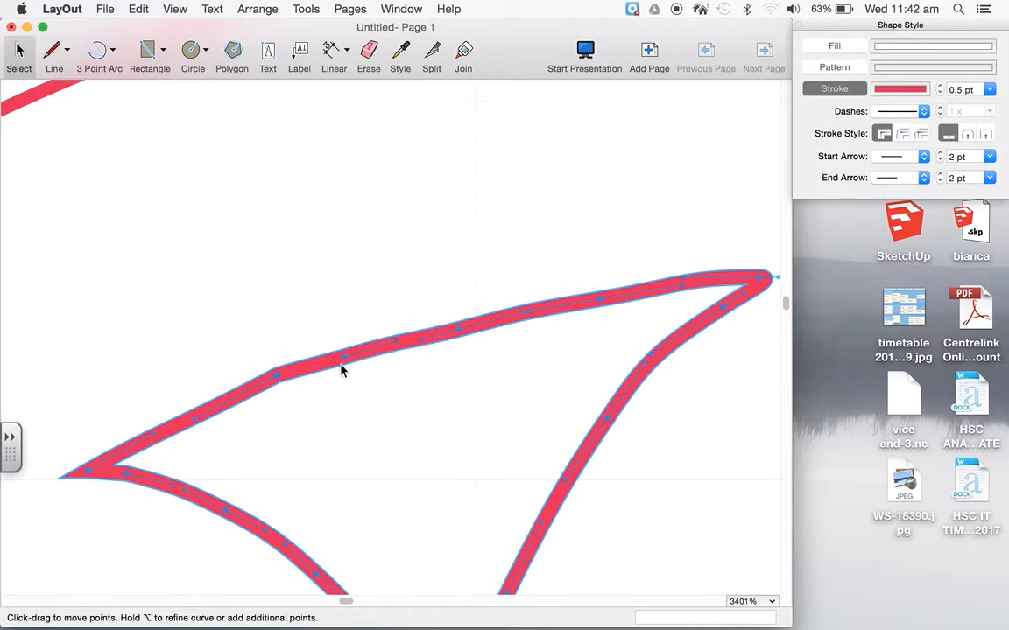
pyautogui.click(278, 380)
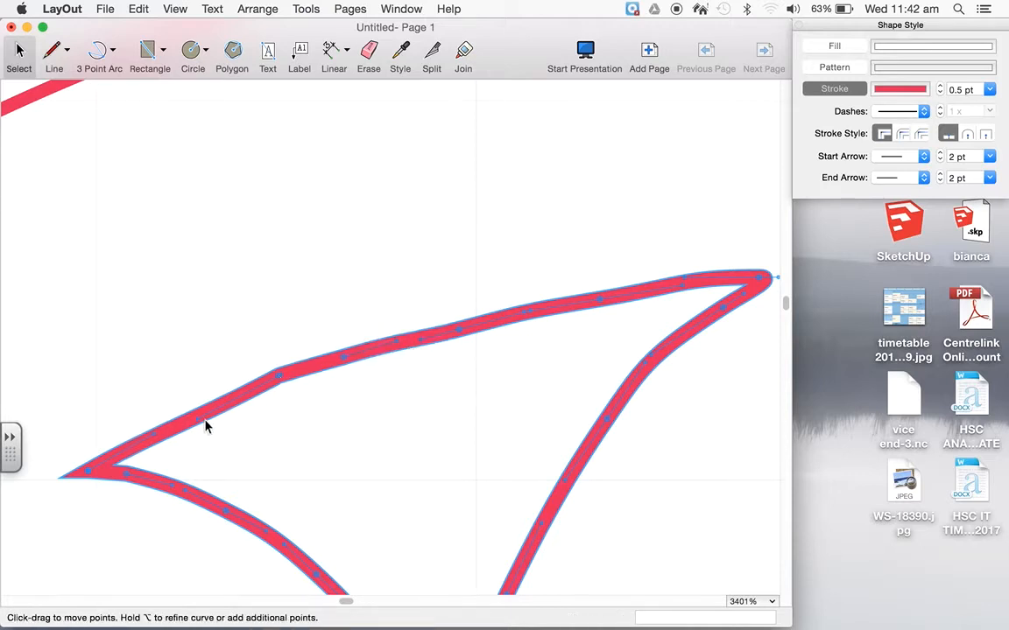
pyautogui.keyDown('alt'); pyautogui.moveTo(197, 427); pyautogui.dragTo(186, 416); pyautogui.keyUp('alt')
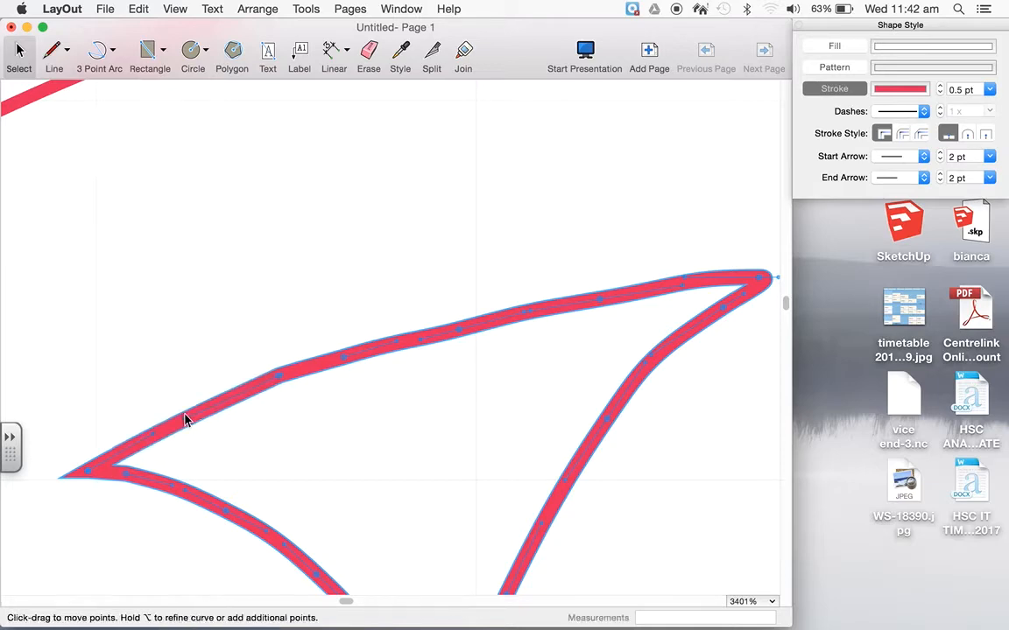
pyautogui.scroll(-1, 373, 297)
pyautogui.scroll(-10, 373, 298)
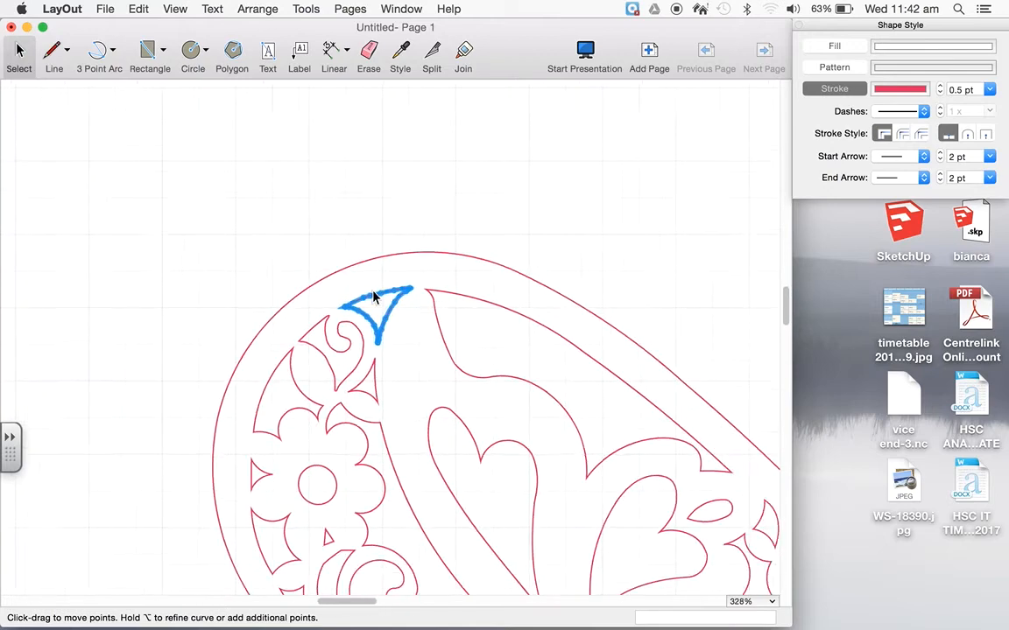
pyautogui.scroll(-1, 373, 298)
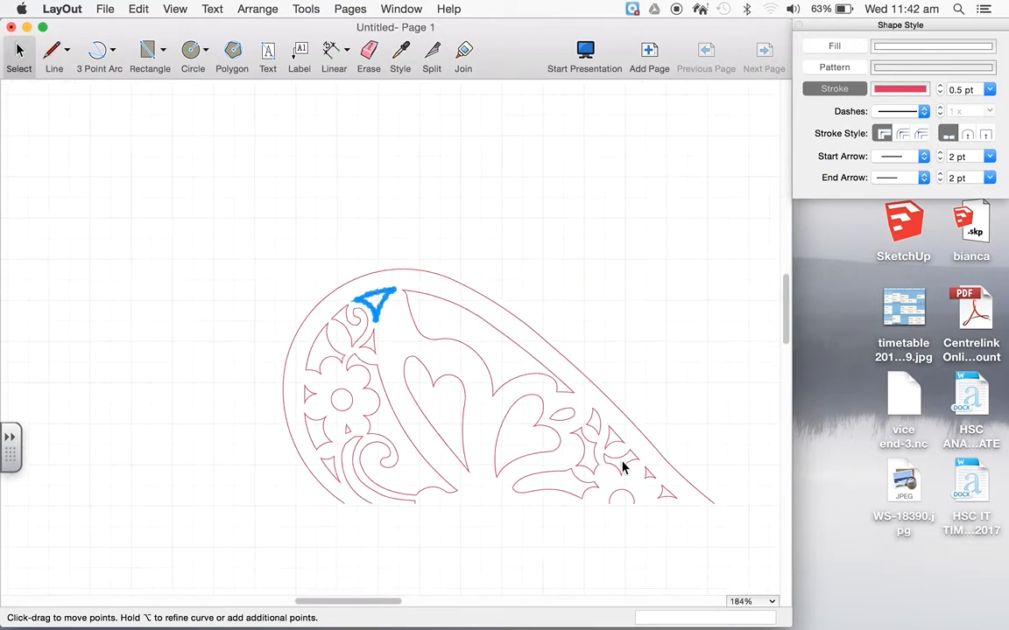
pyautogui.click(658, 355)
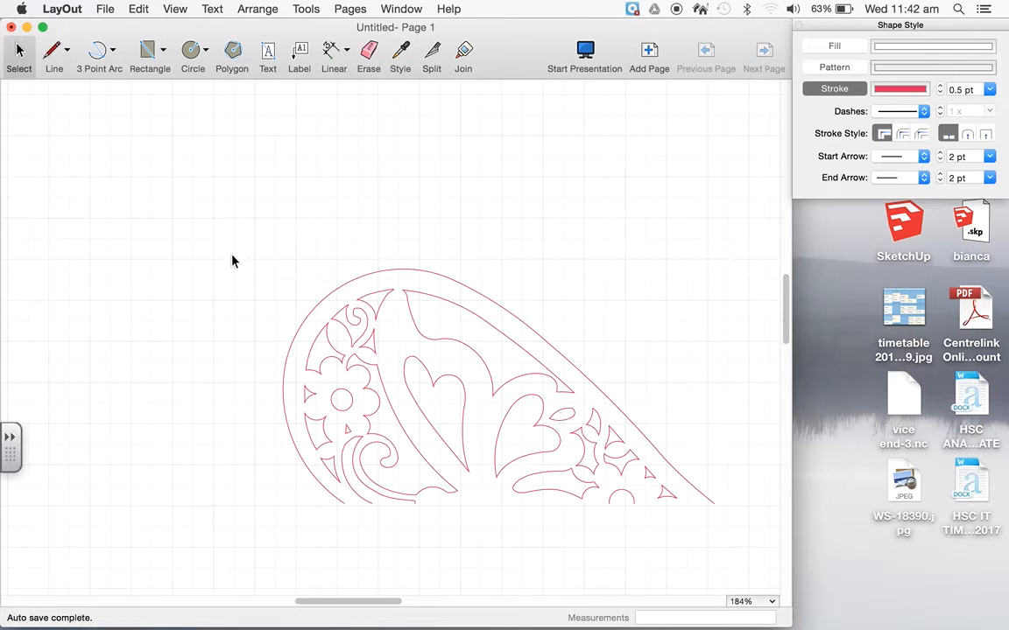
# - Select all the traced line work of the fan and combine it into one group
pyautogui.moveTo(232, 256); pyautogui.dragTo(775, 560)
pyautogui.rightClick(431, 413)
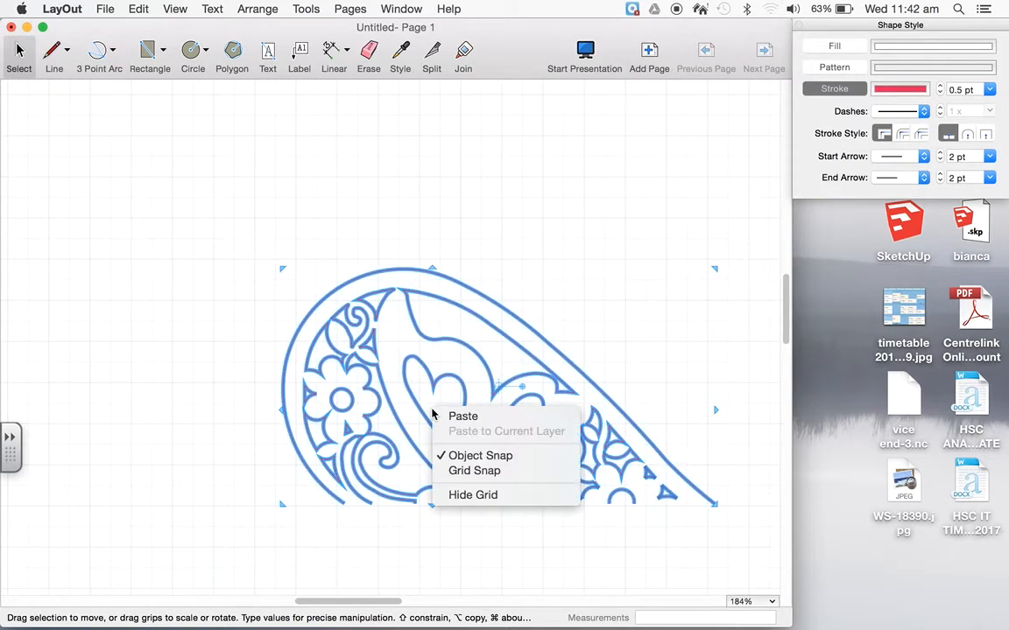
pyautogui.click(145, 12)
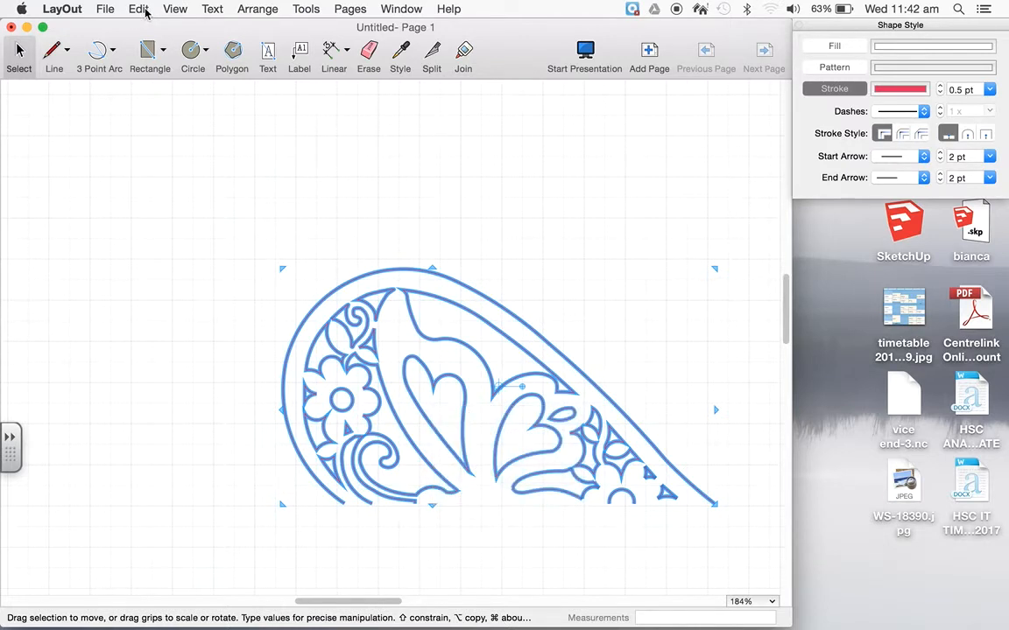
pyautogui.click(141, 10)
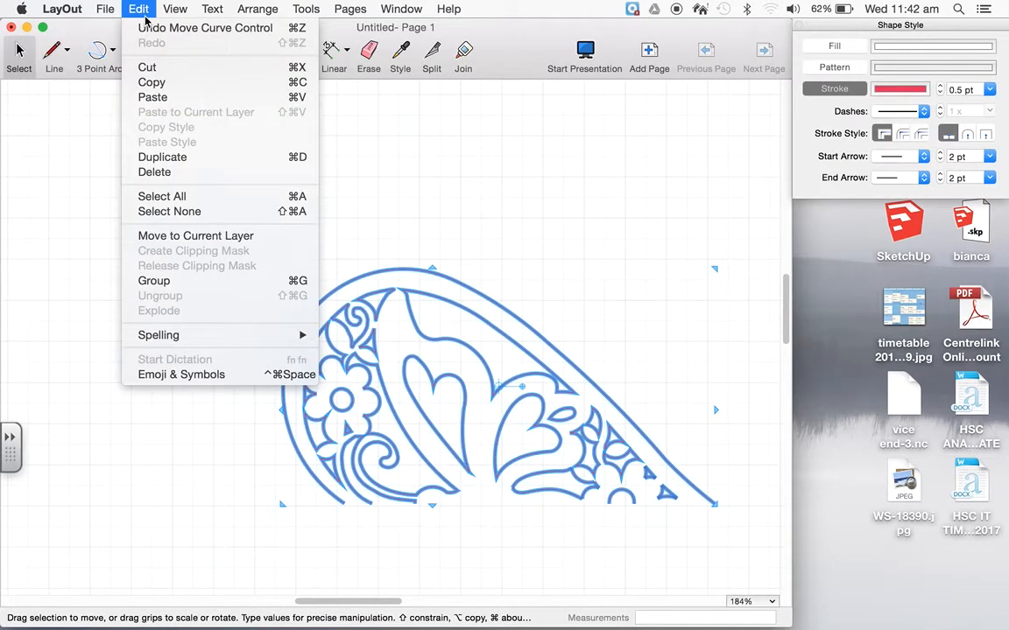
pyautogui.click(153, 281)
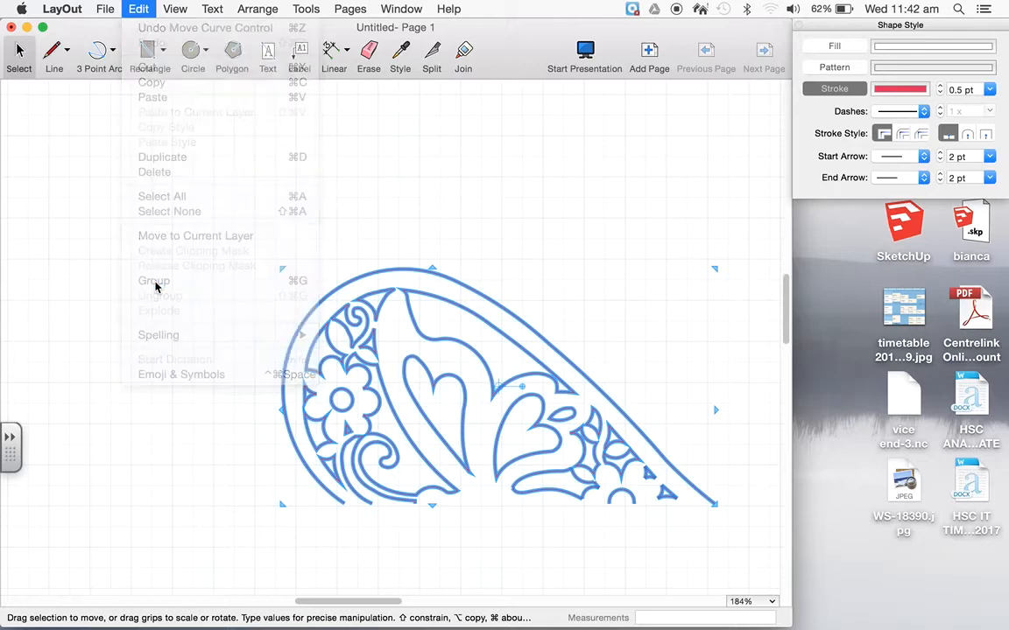
pyautogui.click(359, 168)
# - Select the grouped fan design and duplicate it
pyautogui.click(394, 268)
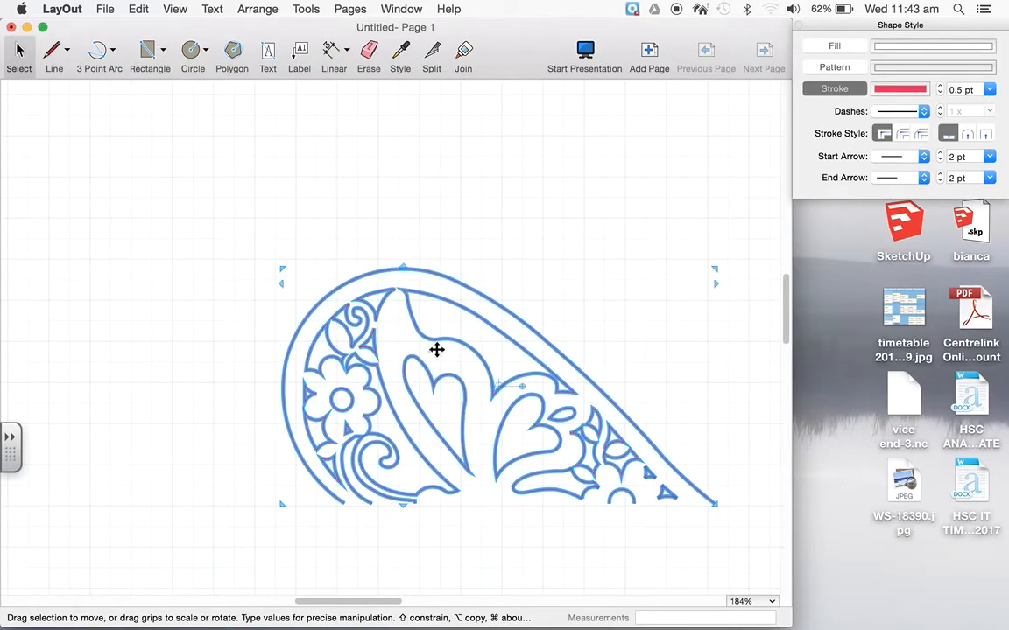
pyautogui.scroll(-3, 500, 548)
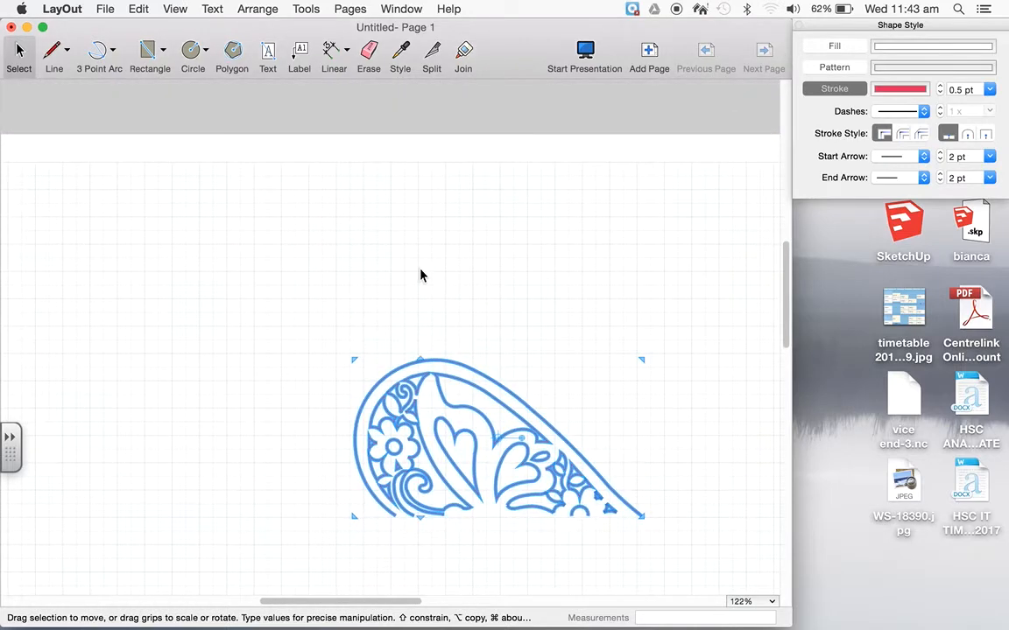
pyautogui.scroll(-2, 434, 289)
pyautogui.scroll(5, 597, 459)
pyautogui.scroll(1, 599, 459)
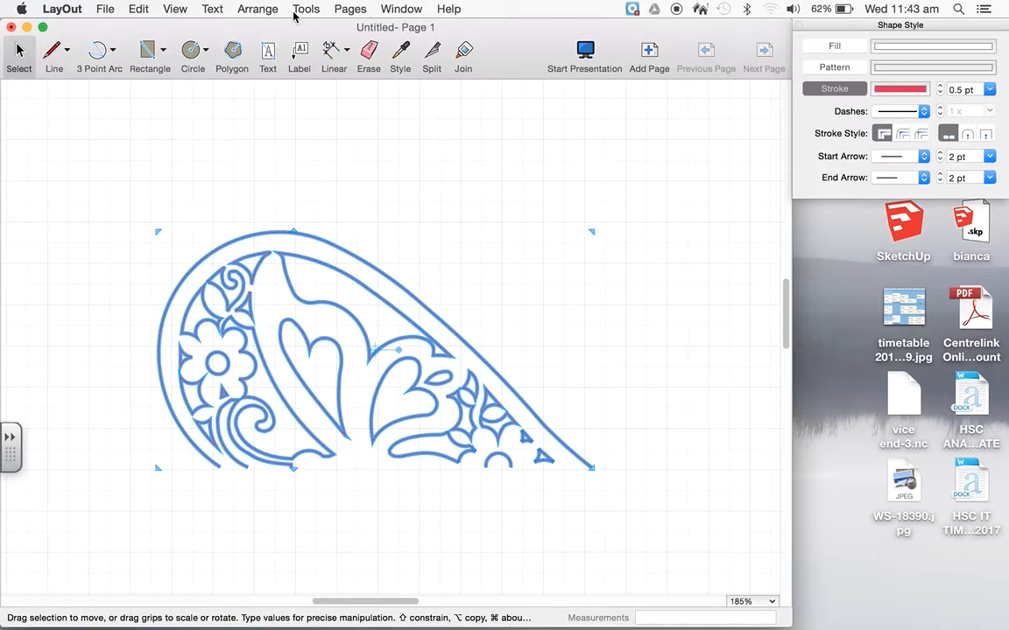
pyautogui.click(136, 8)
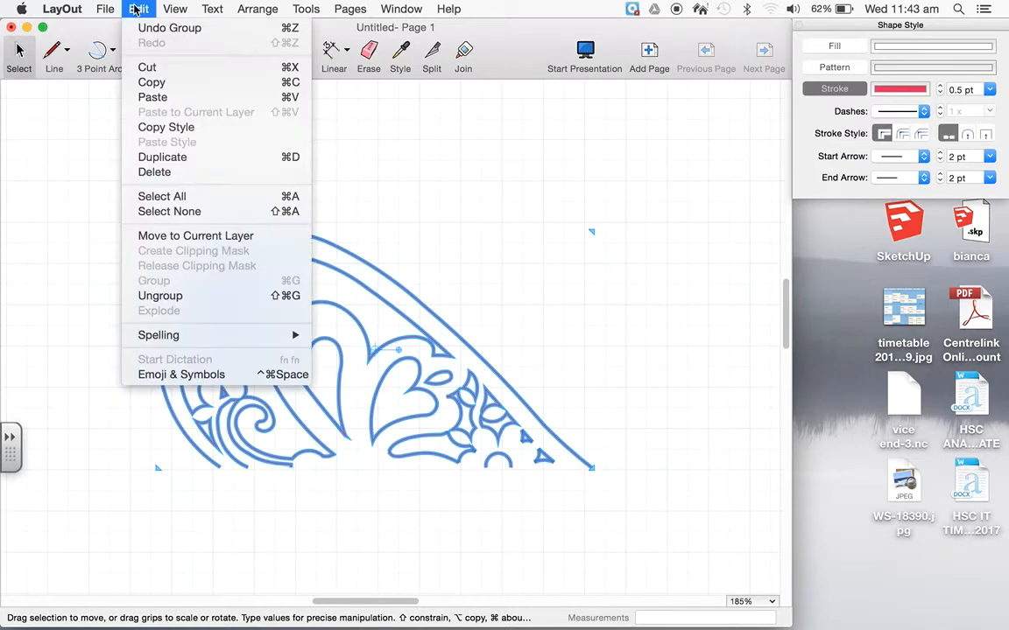
pyautogui.click(162, 157)
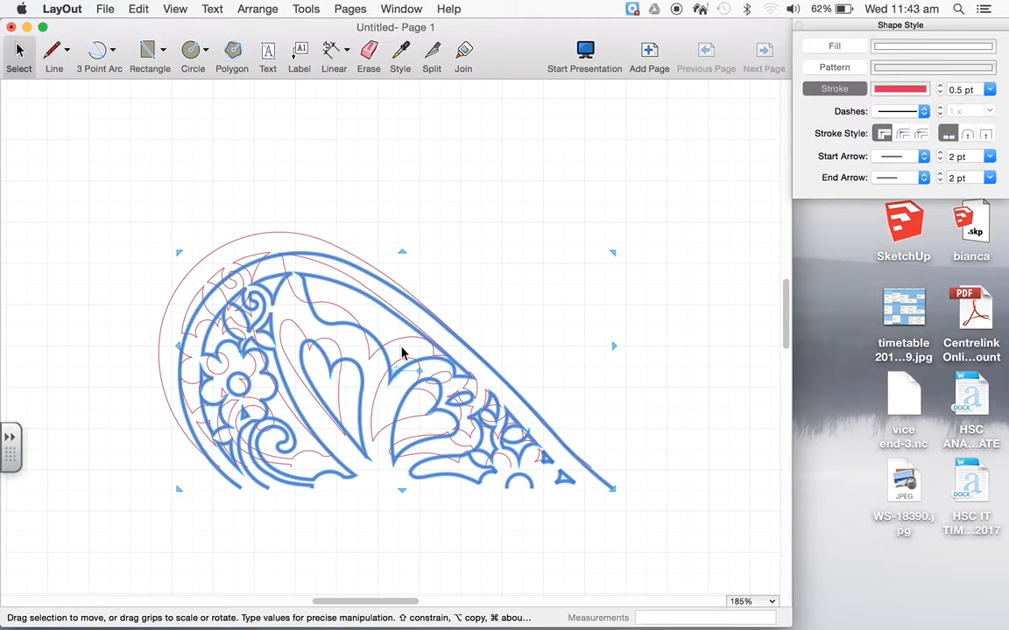
# - Flip the duplicated design top to bottom and align it beneath the original to form a heart
pyautogui.click(246, 7)
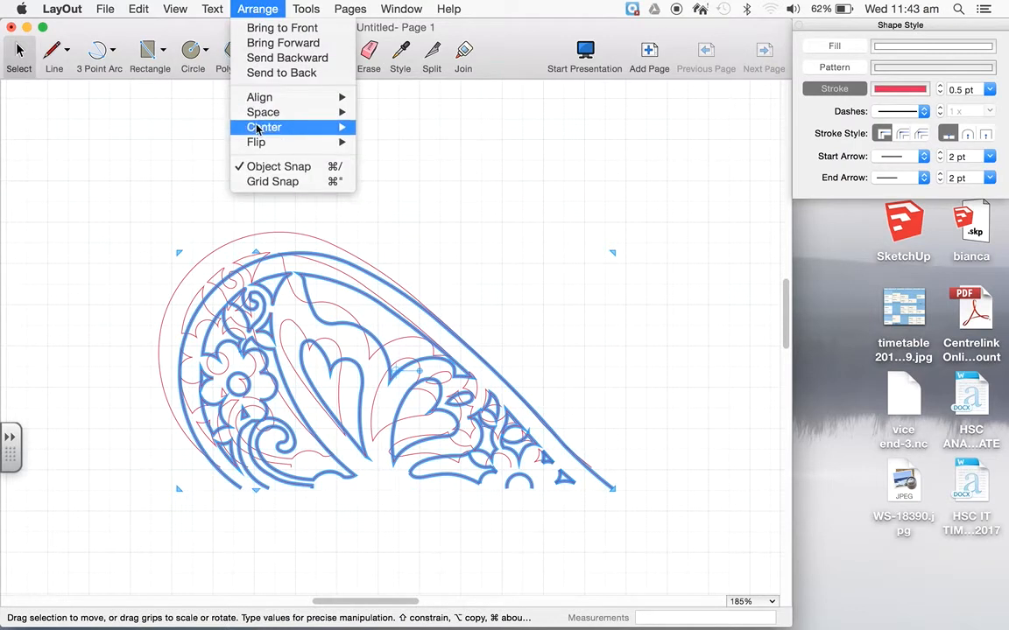
pyautogui.moveTo(256, 149)
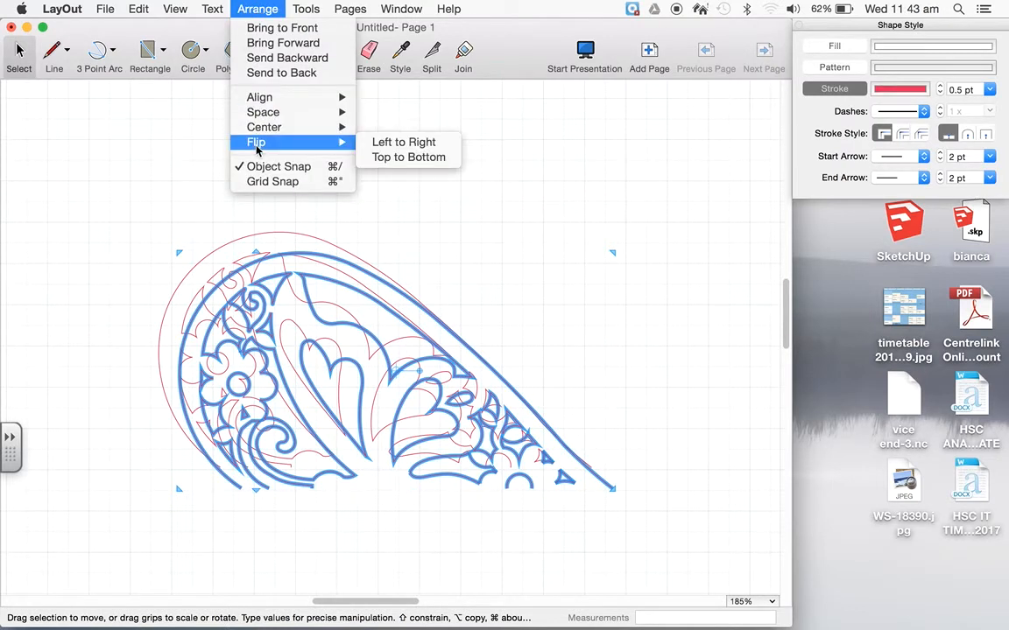
pyautogui.click(401, 157)
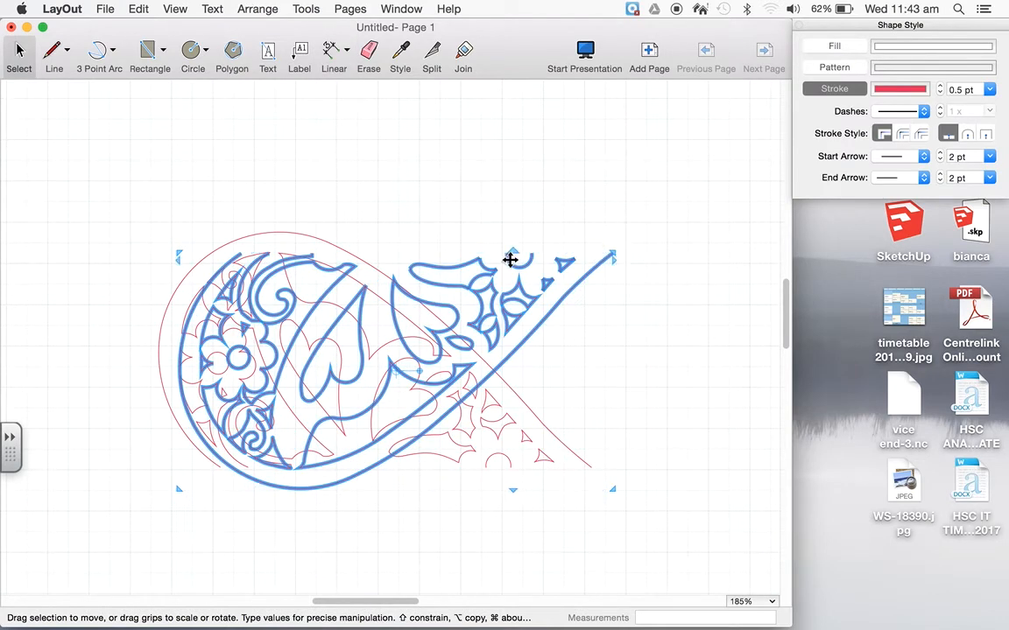
pyautogui.moveTo(509, 263)
pyautogui.mouseDown()
pyautogui.moveTo(500, 360)
pyautogui.moveTo(488, 368)
pyautogui.moveTo(495, 460)
pyautogui.moveTo(483, 475)
pyautogui.mouseUp()
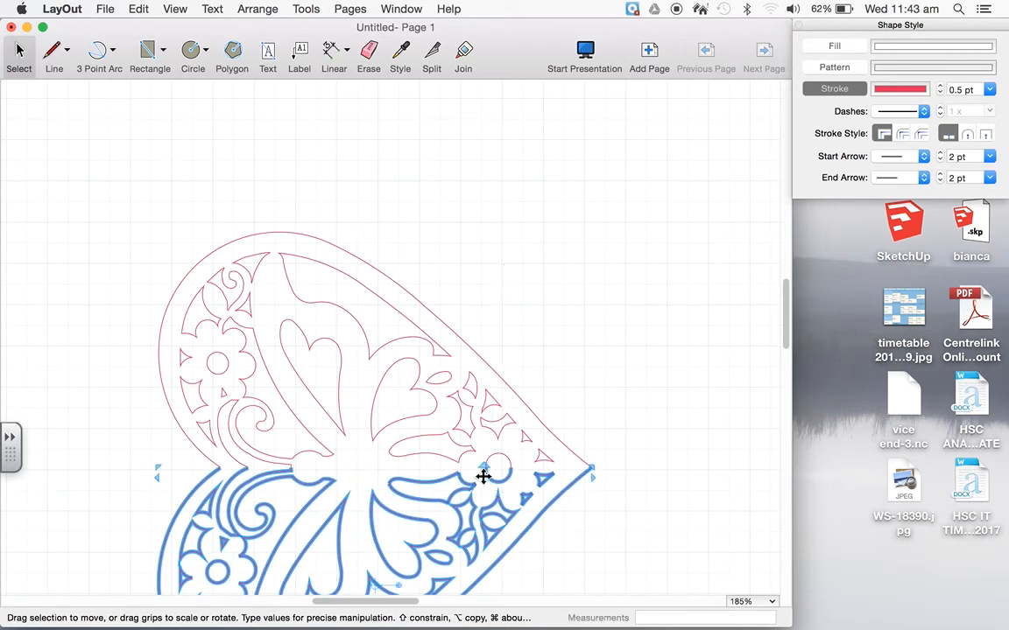
pyautogui.click(604, 428)
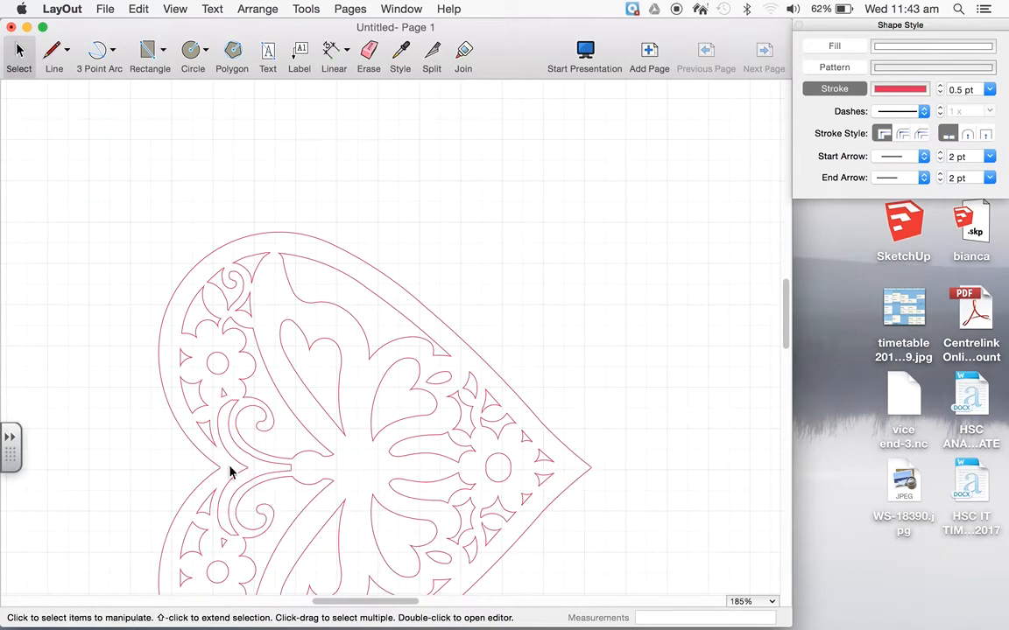
# - Nudge the flipped half slightly upward so its outline ends meet the upper half's at the tip and notch
pyautogui.scroll(15, 221, 473)
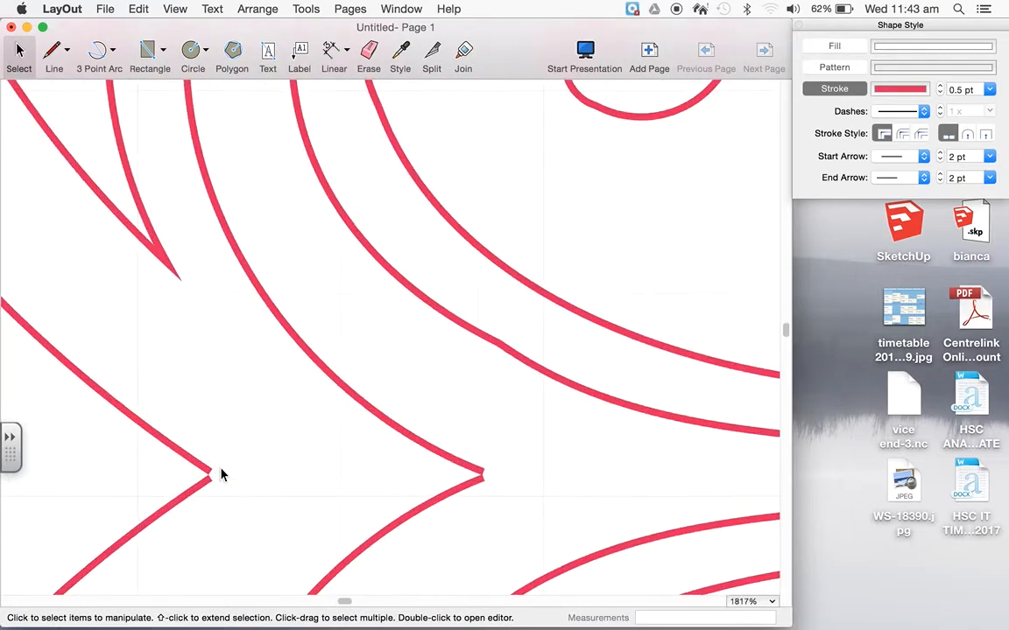
pyautogui.scroll(-6, 367, 512)
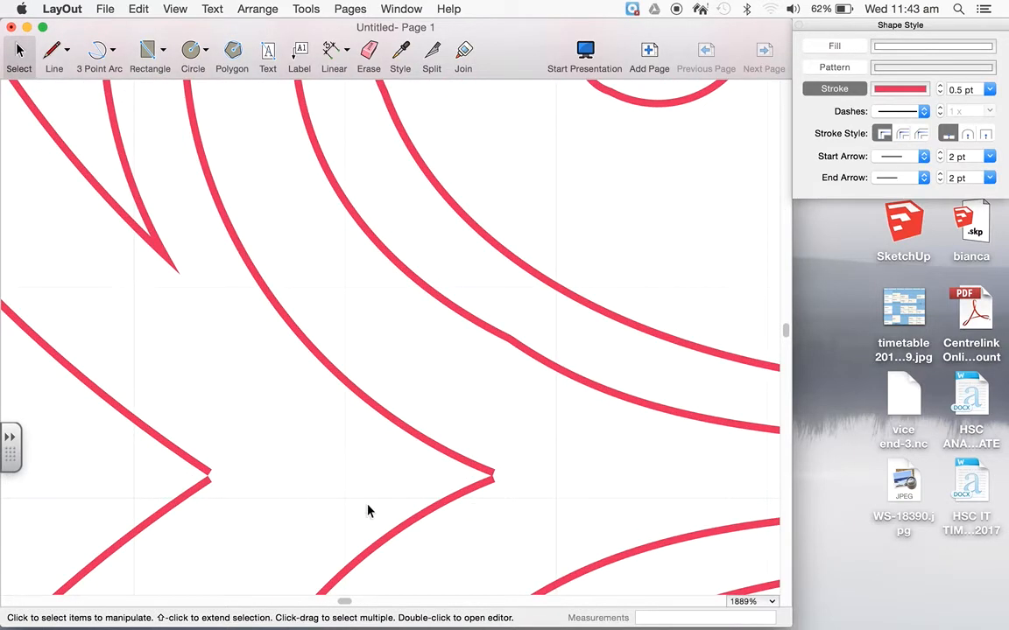
pyautogui.scroll(-8, 685, 482)
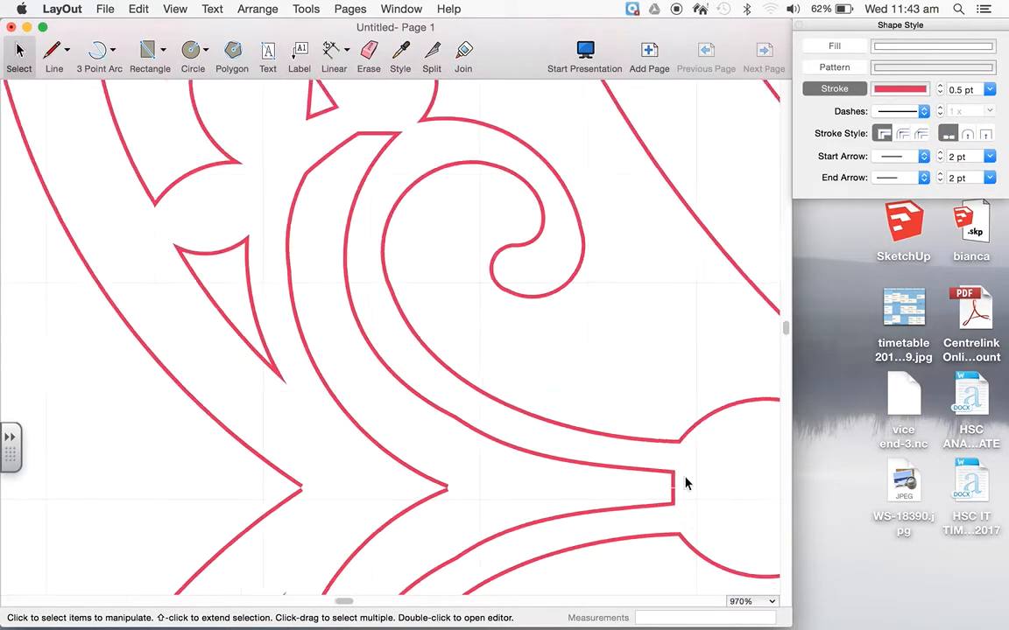
pyautogui.scroll(-6, 308, 496)
pyautogui.scroll(-1, 307, 494)
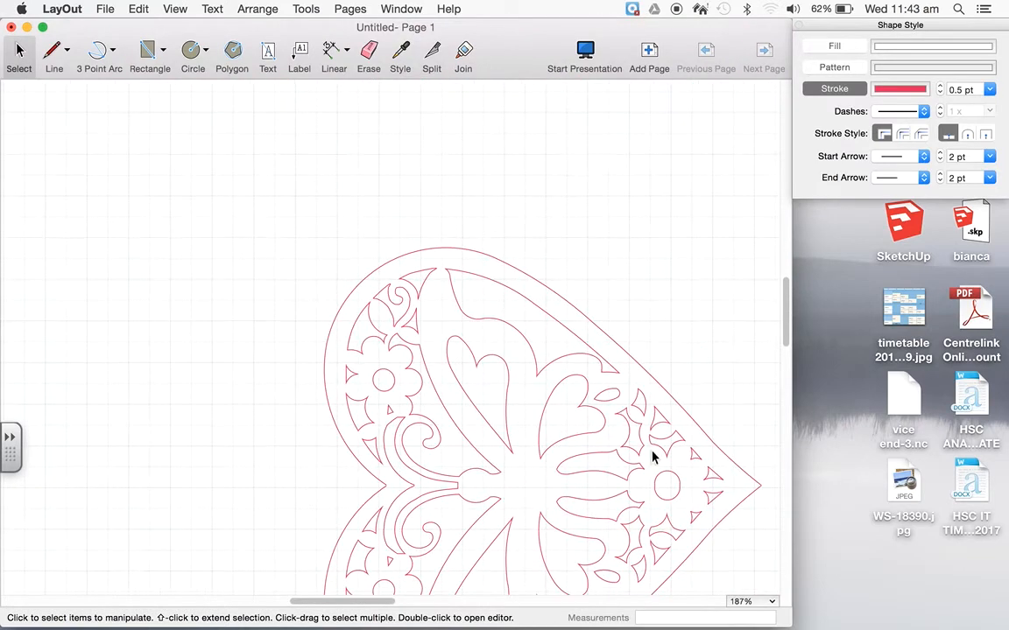
pyautogui.scroll(10, 758, 487)
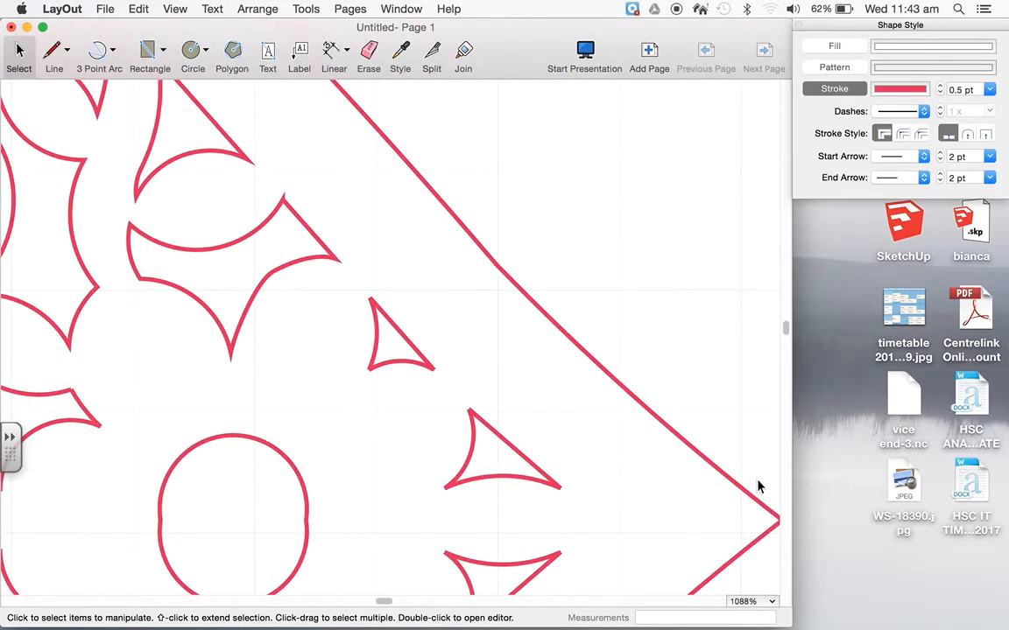
pyautogui.scroll(-3, 759, 487)
pyautogui.scroll(-7, 656, 507)
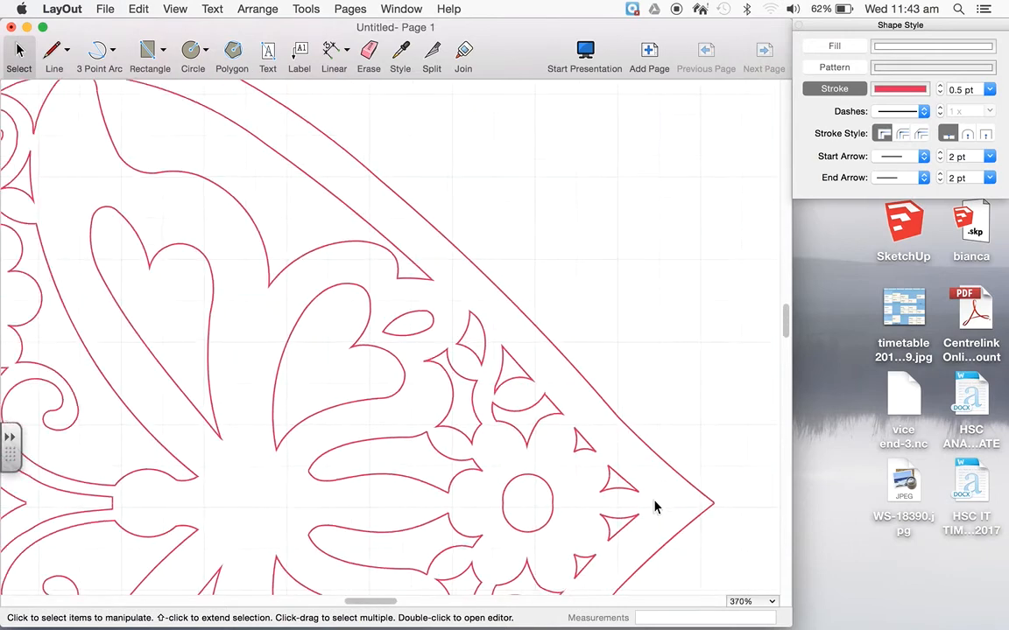
pyautogui.scroll(12, 732, 522)
pyautogui.scroll(3, 733, 522)
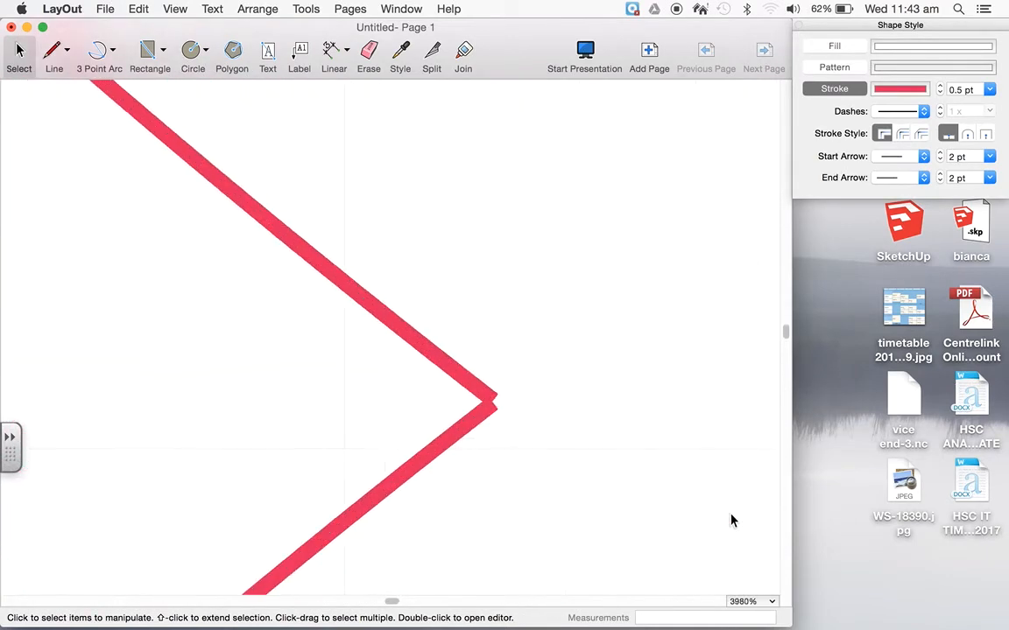
pyautogui.moveTo(413, 464); pyautogui.dragTo(411, 452)
# - Examine the seam between the two halves at the tip, circle, centre shapes and notch for proper alignment
pyautogui.scroll(-10, 284, 428)
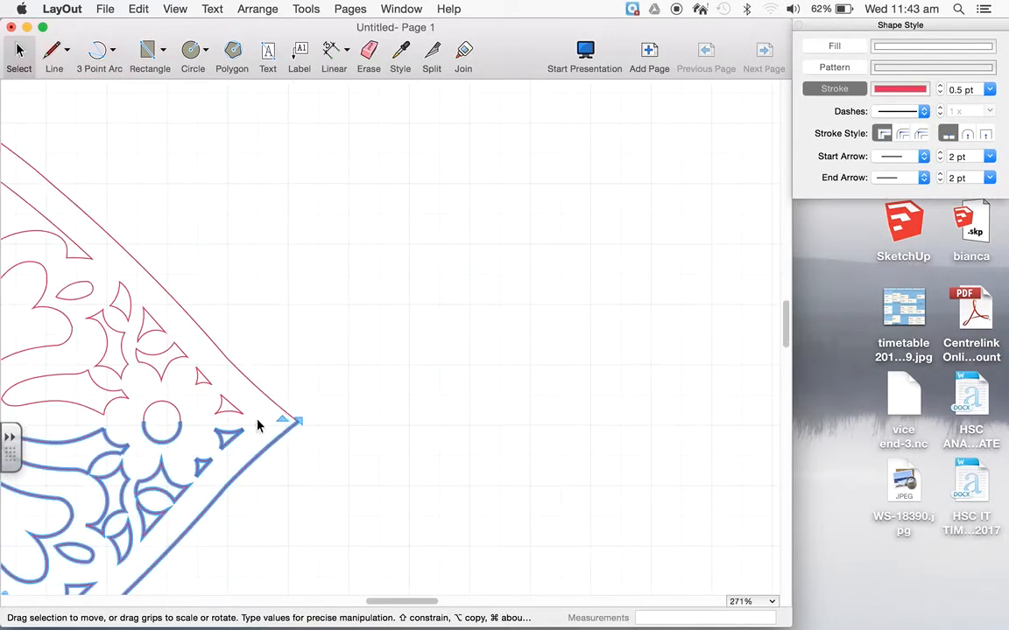
pyautogui.scroll(10, 176, 425)
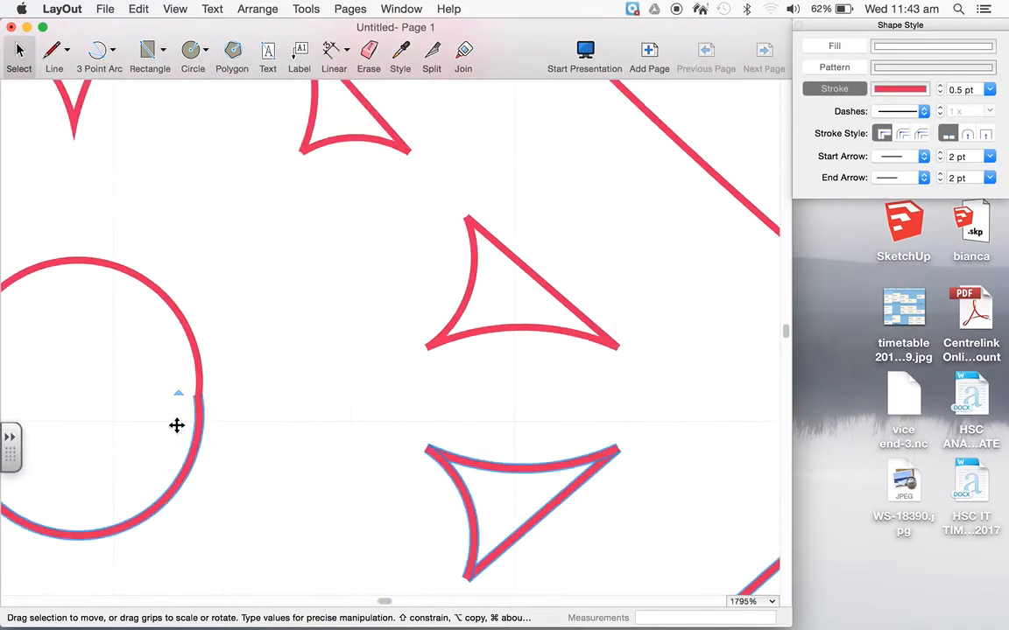
pyautogui.scroll(-8, 176, 425)
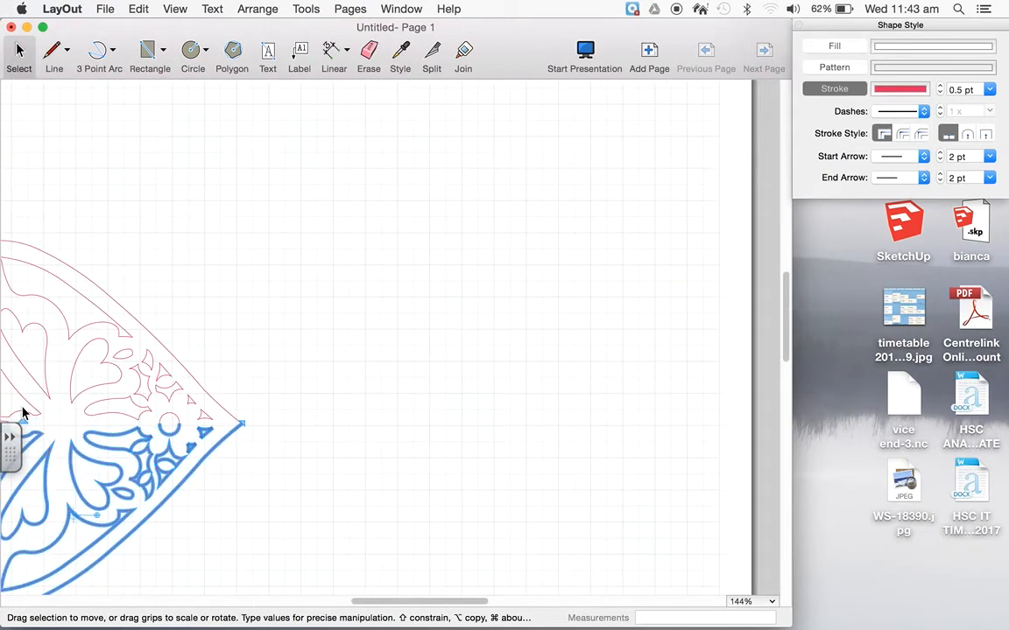
pyautogui.scroll(-3, 24, 413)
pyautogui.scroll(-4, 239, 429)
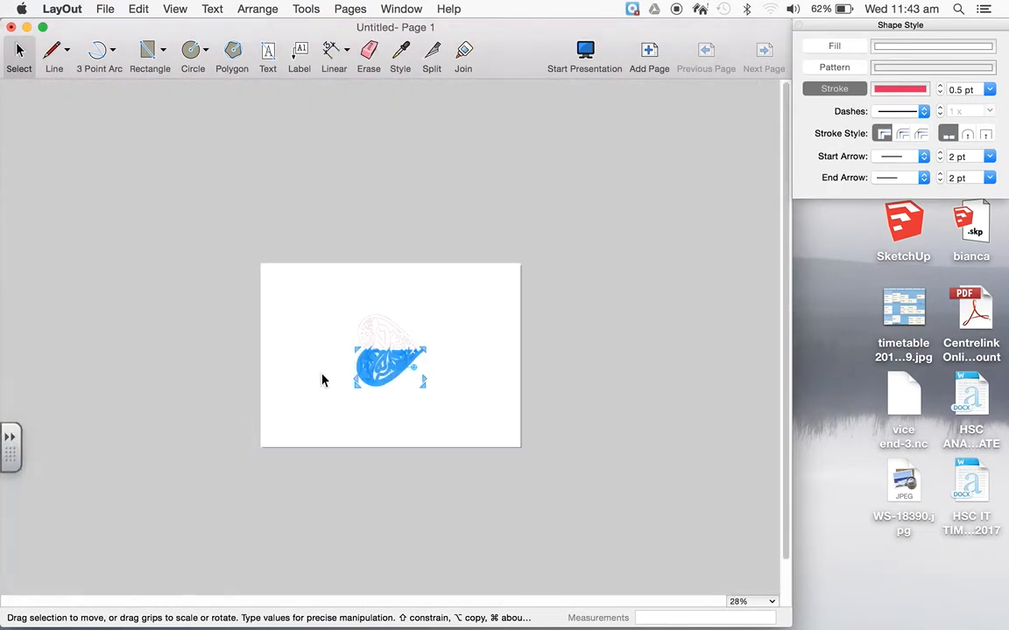
pyautogui.scroll(10, 378, 407)
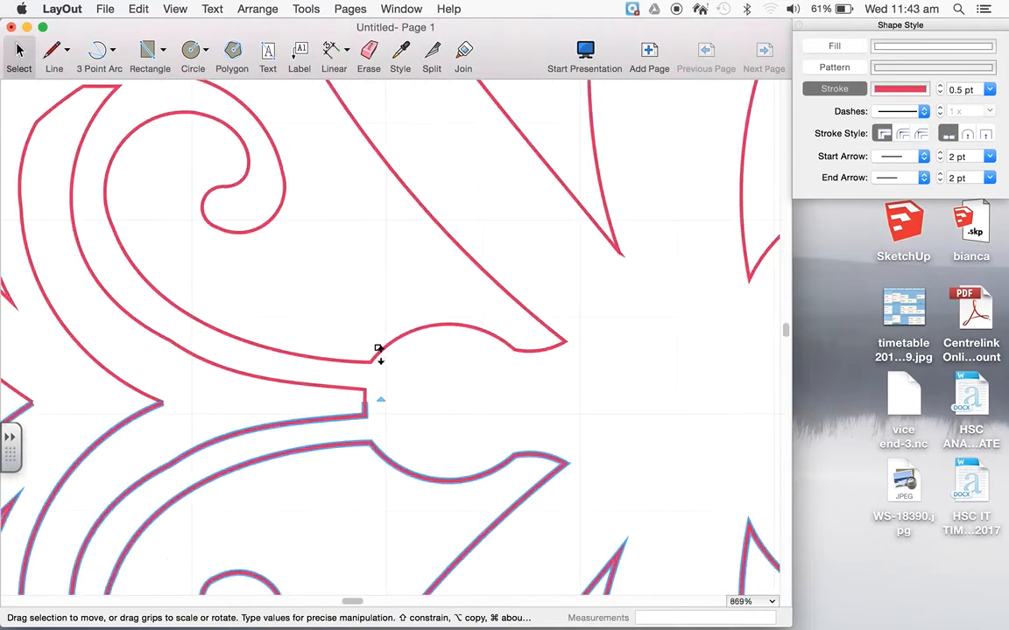
pyautogui.scroll(2, 378, 350)
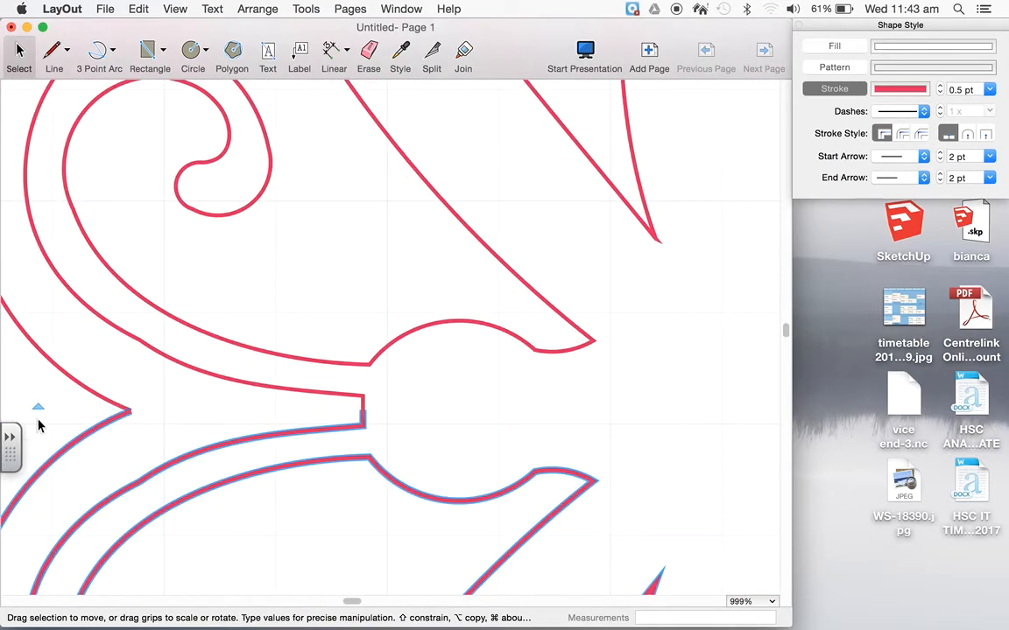
pyautogui.scroll(-2, 38, 425)
pyautogui.scroll(-2, 204, 410)
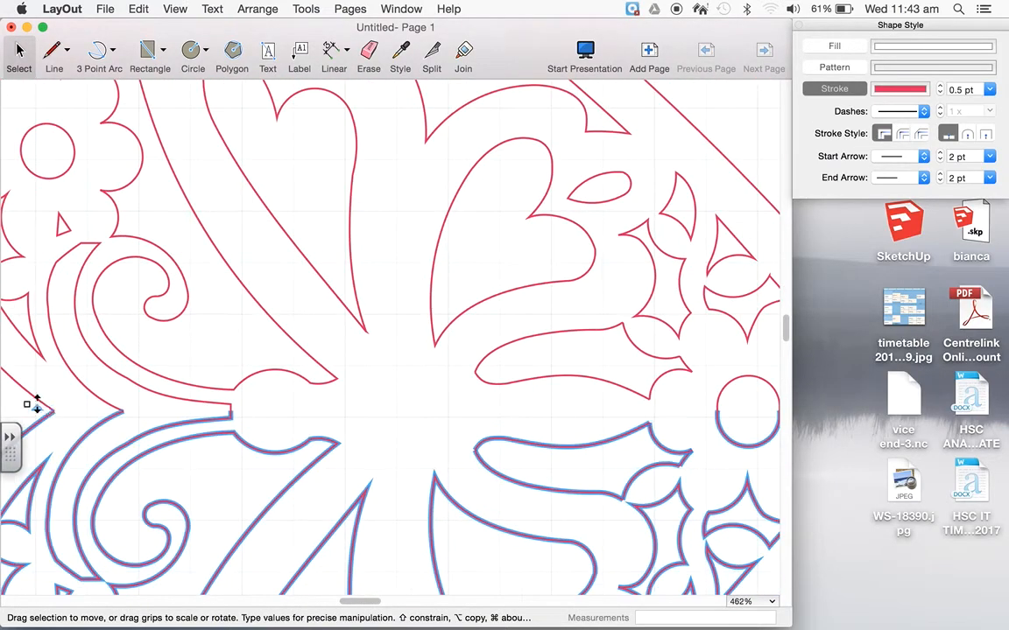
pyautogui.scroll(8, 37, 409)
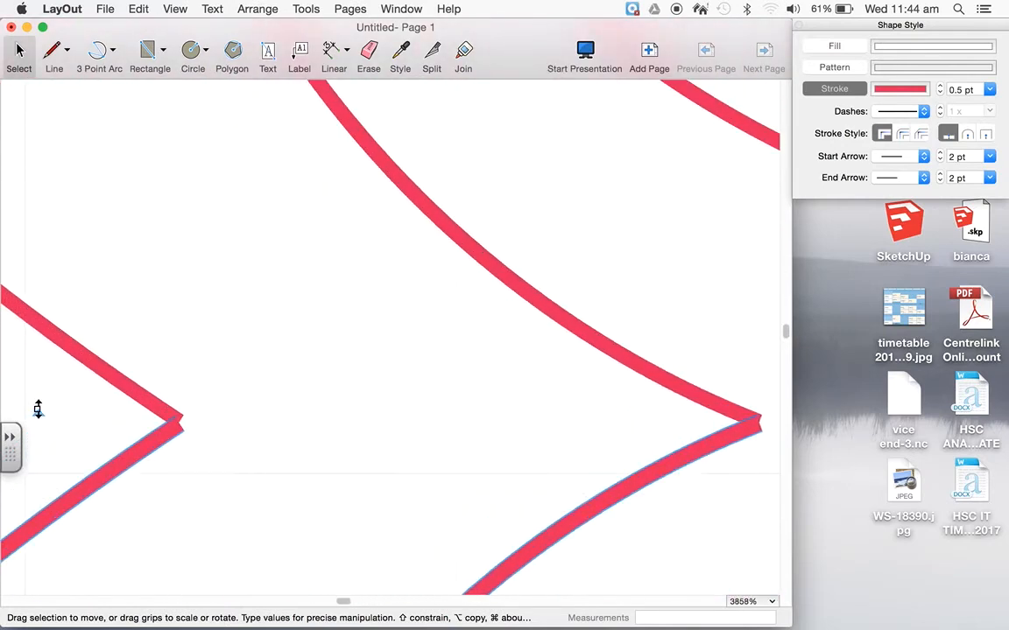
pyautogui.scroll(-4, 38, 409)
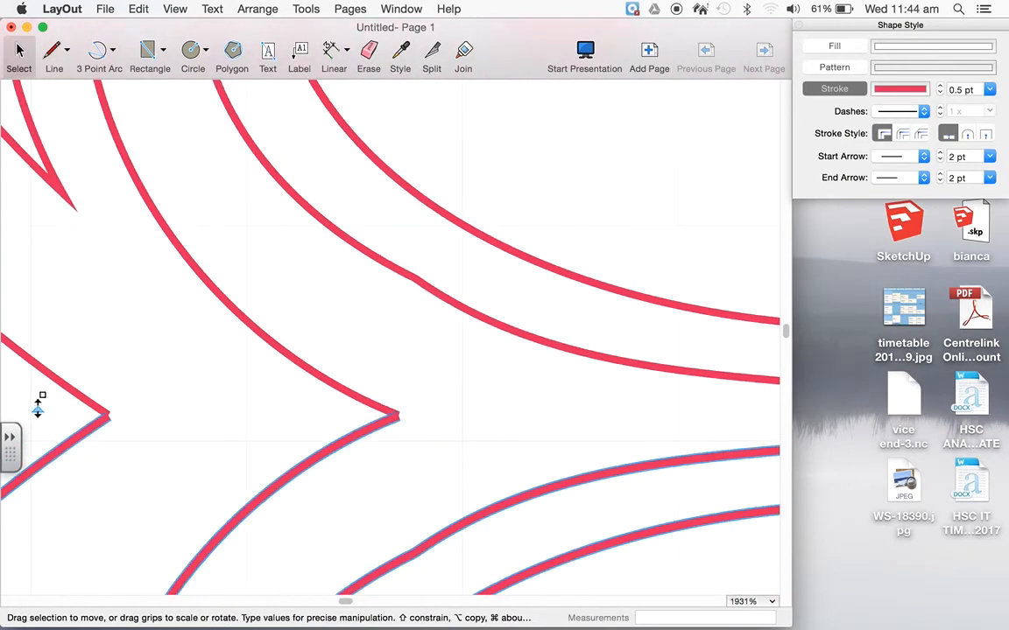
# - Ungroup both the upper half and the flipped lower half of the heart design
pyautogui.click(464, 52)
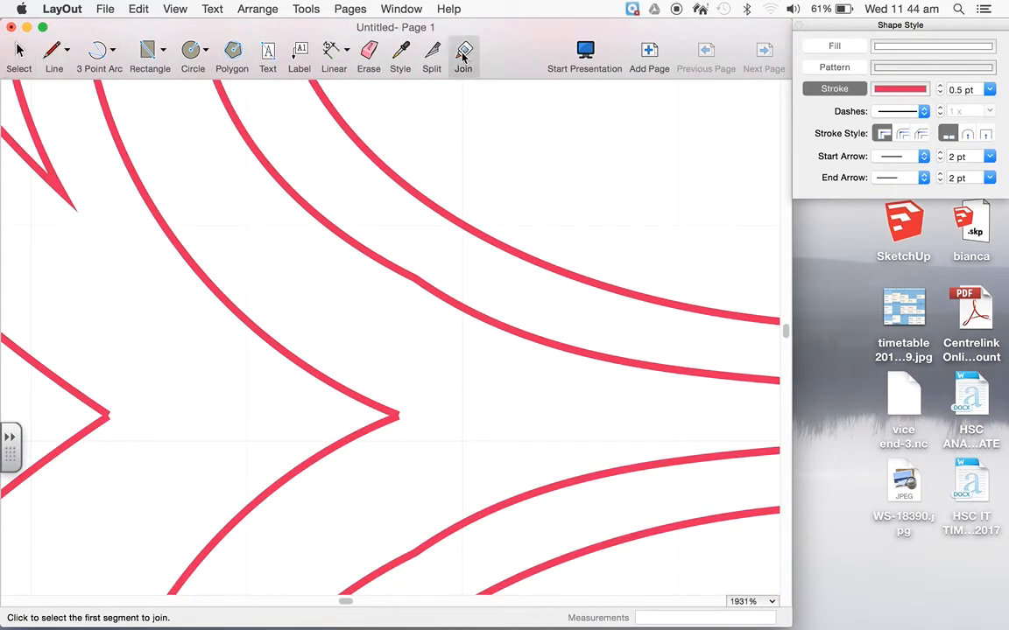
pyautogui.press('space')
pyautogui.click(97, 410)
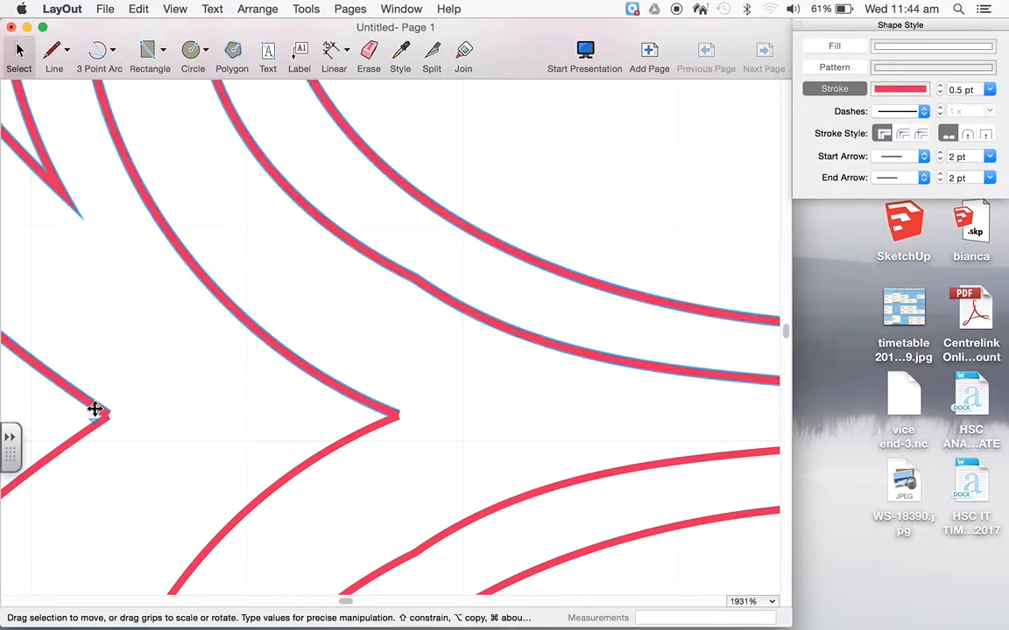
pyautogui.scroll(-5, 94, 409)
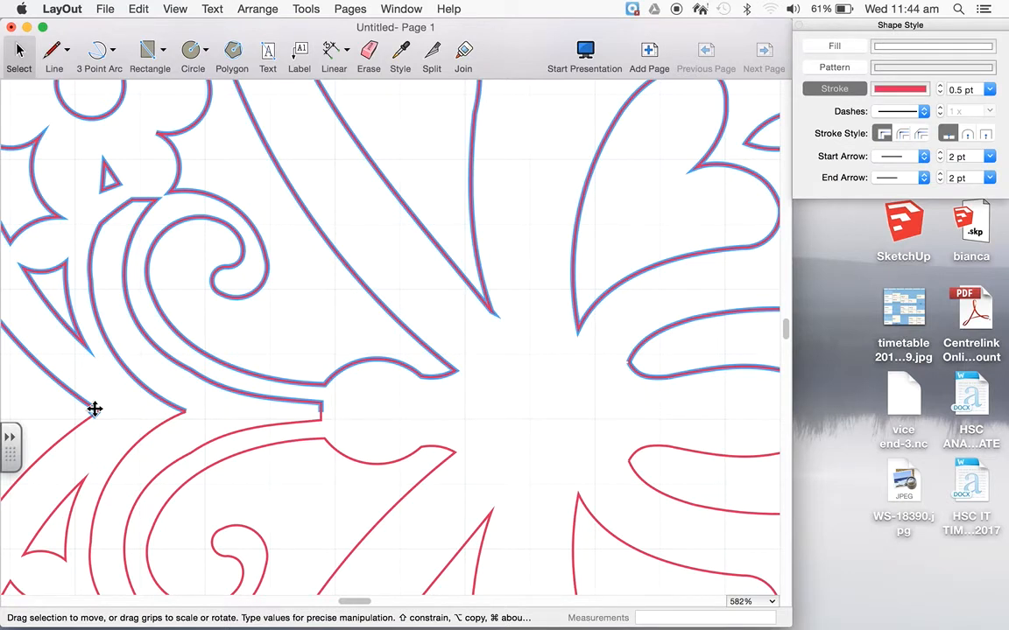
pyautogui.rightClick(65, 390)
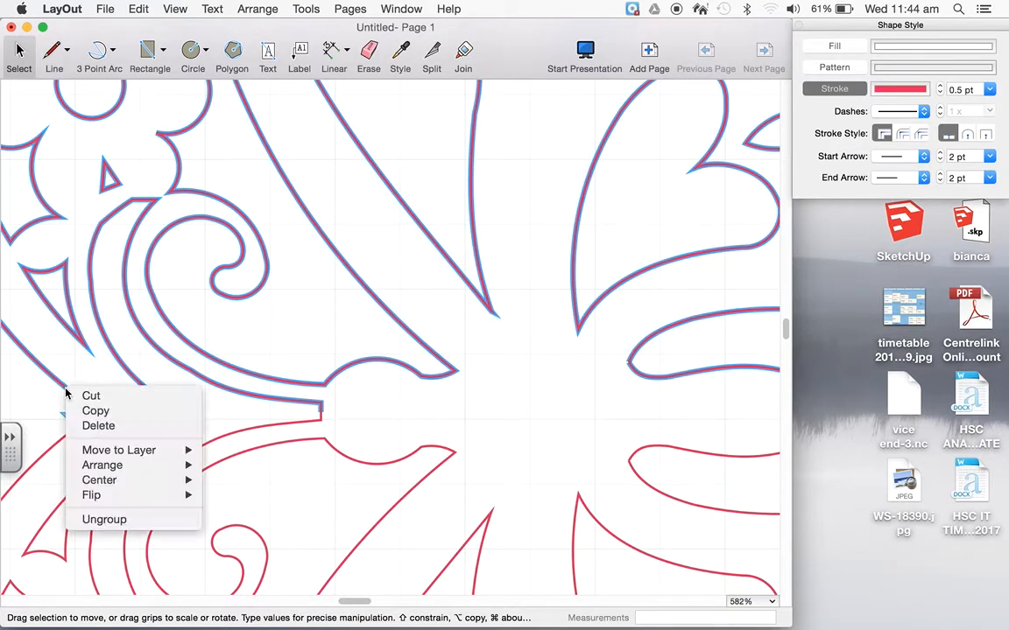
pyautogui.click(98, 520)
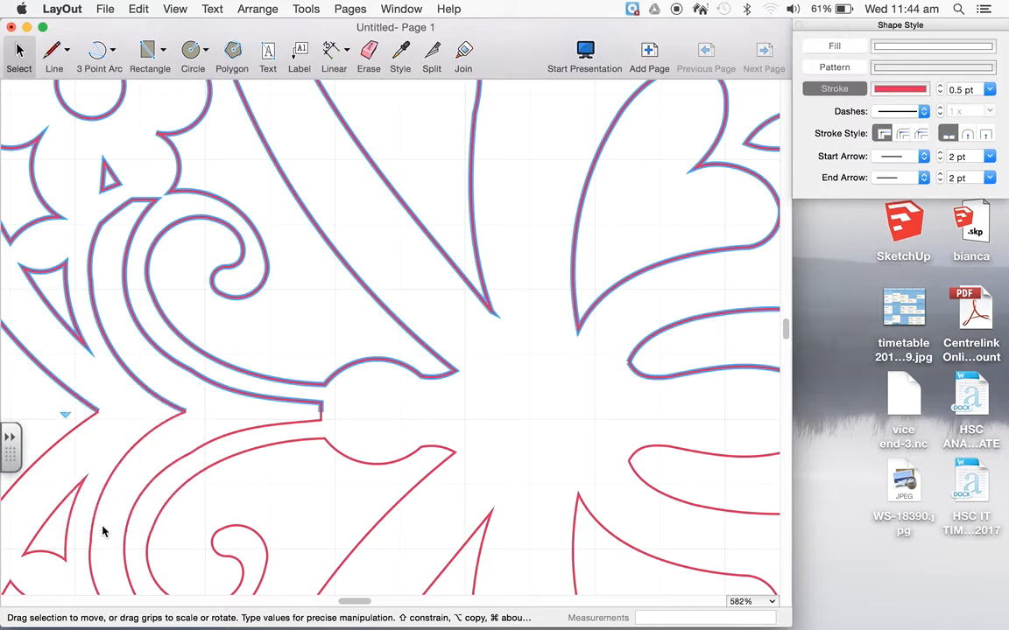
pyautogui.click(69, 440)
pyautogui.rightClick(68, 434)
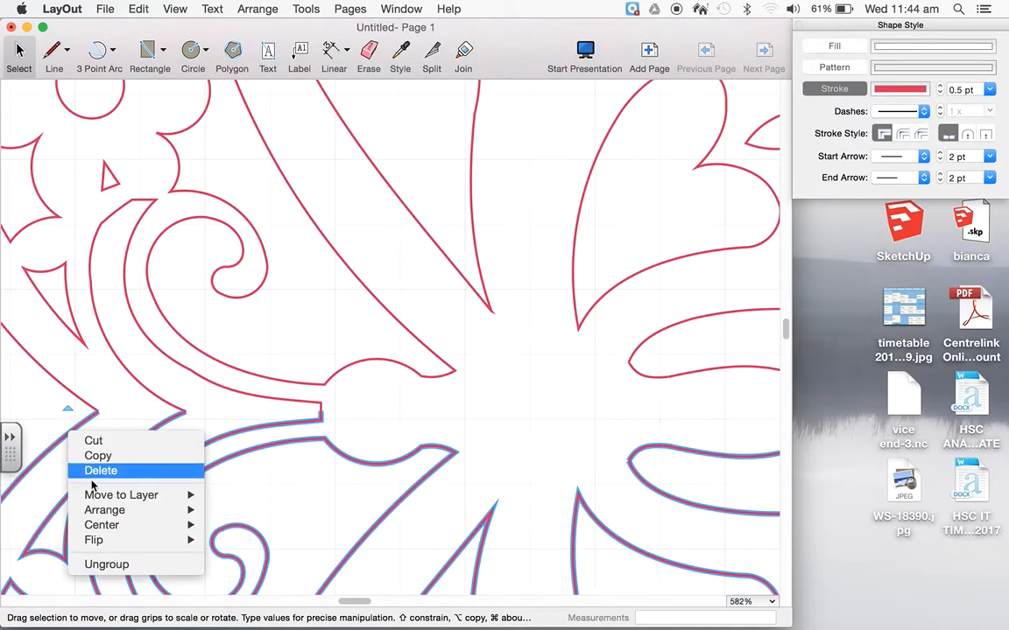
pyautogui.click(106, 564)
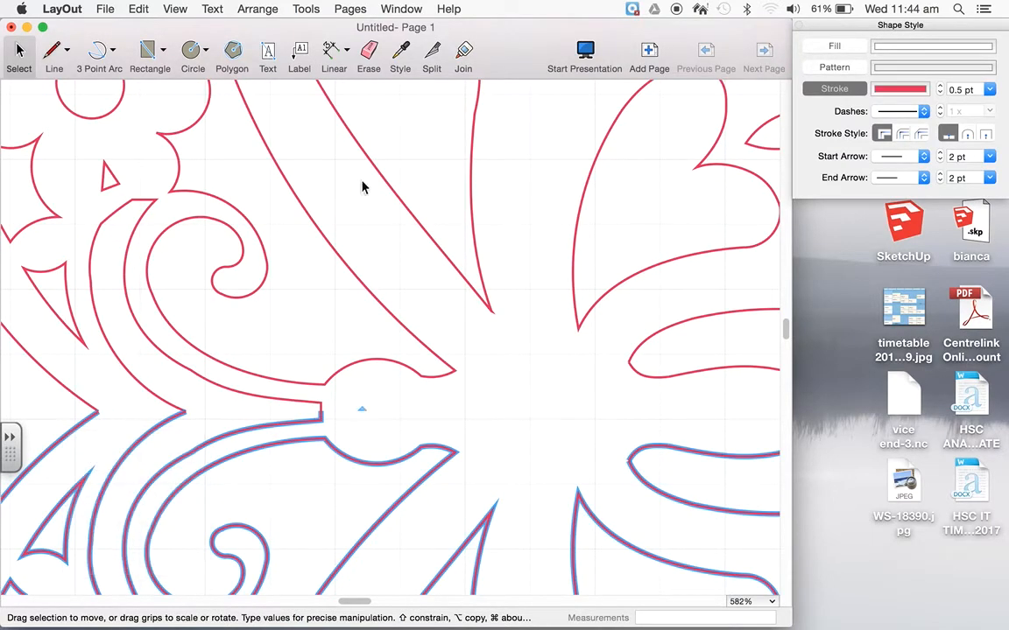
pyautogui.click(462, 49)
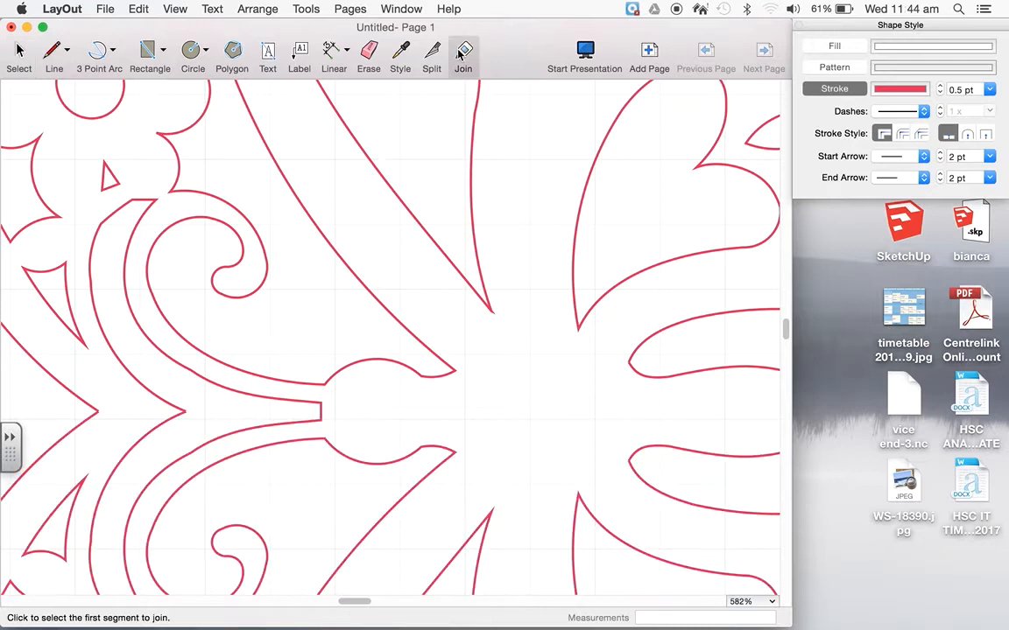
pyautogui.click(100, 409)
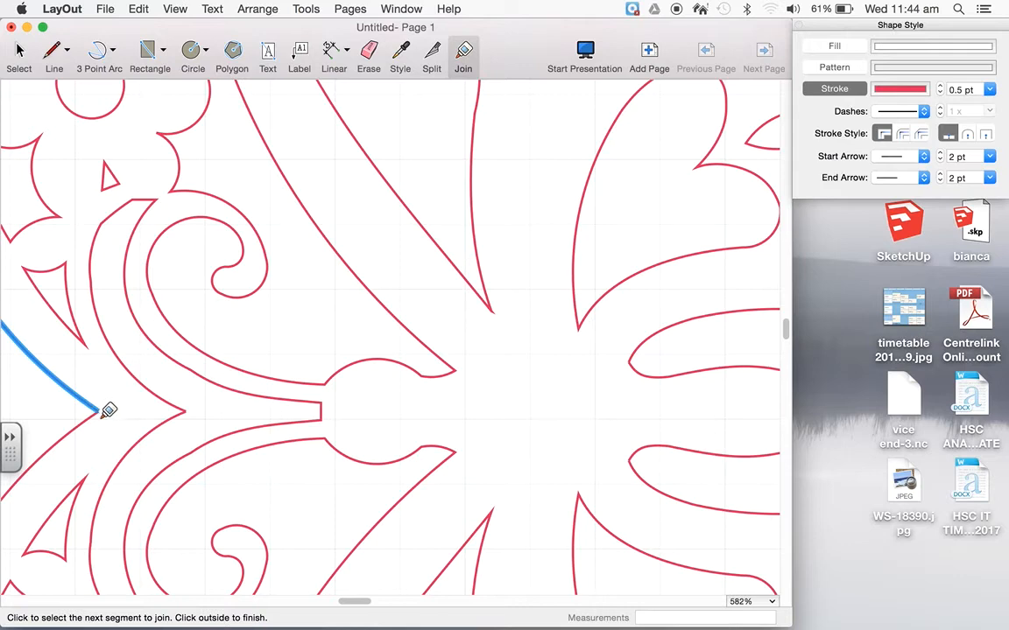
pyautogui.scroll(10, 105, 405)
pyautogui.click(155, 360)
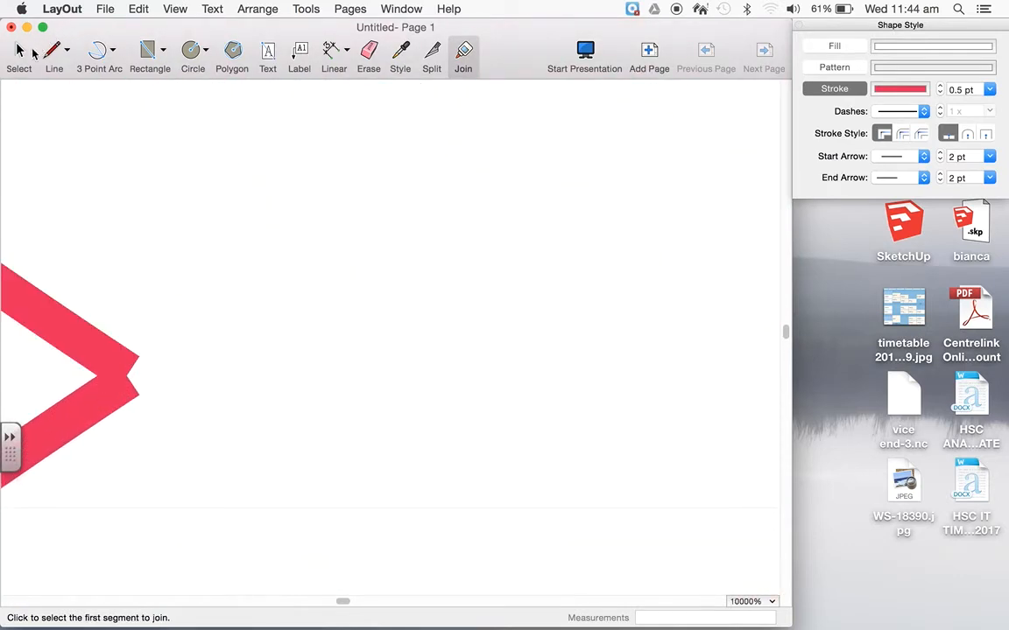
# - Adjust the end points of the upper and lower outer curves so the lines overlap at the heart's notch
pyautogui.click(21, 55)
pyautogui.doubleClick(70, 326)
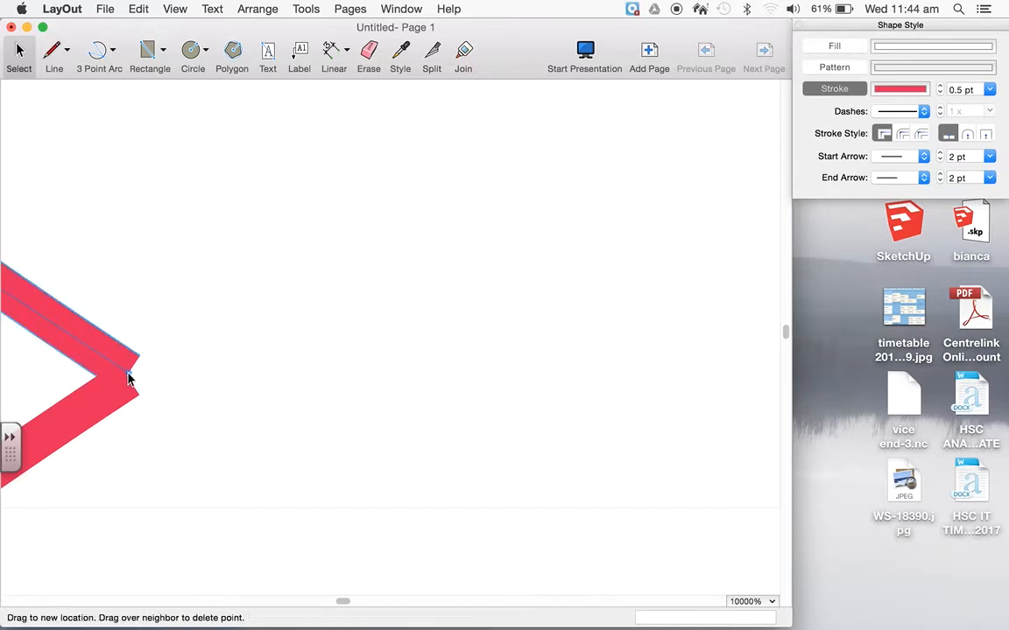
pyautogui.moveTo(128, 378)
pyautogui.mouseDown()
pyautogui.moveTo(134, 387)
pyautogui.moveTo(139, 364)
pyautogui.mouseUp()
pyautogui.click(198, 331)
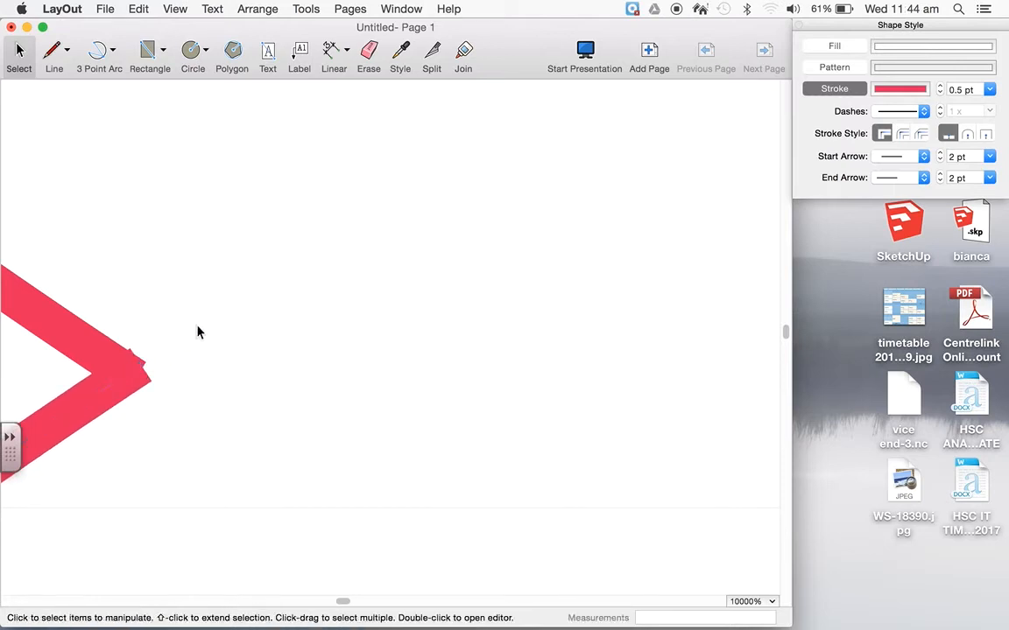
# - Try to join the upper and lower outer curves at the heart's notch
pyautogui.click(463, 52)
pyautogui.click(92, 331)
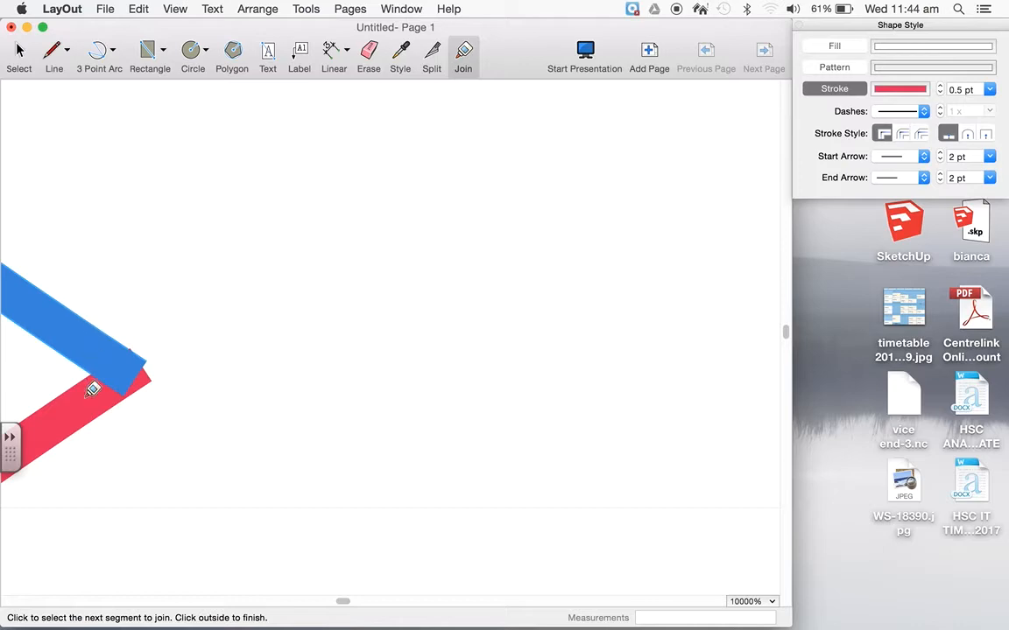
pyautogui.click(92, 389)
pyautogui.scroll(-15, 92, 385)
pyautogui.scroll(2, 95, 379)
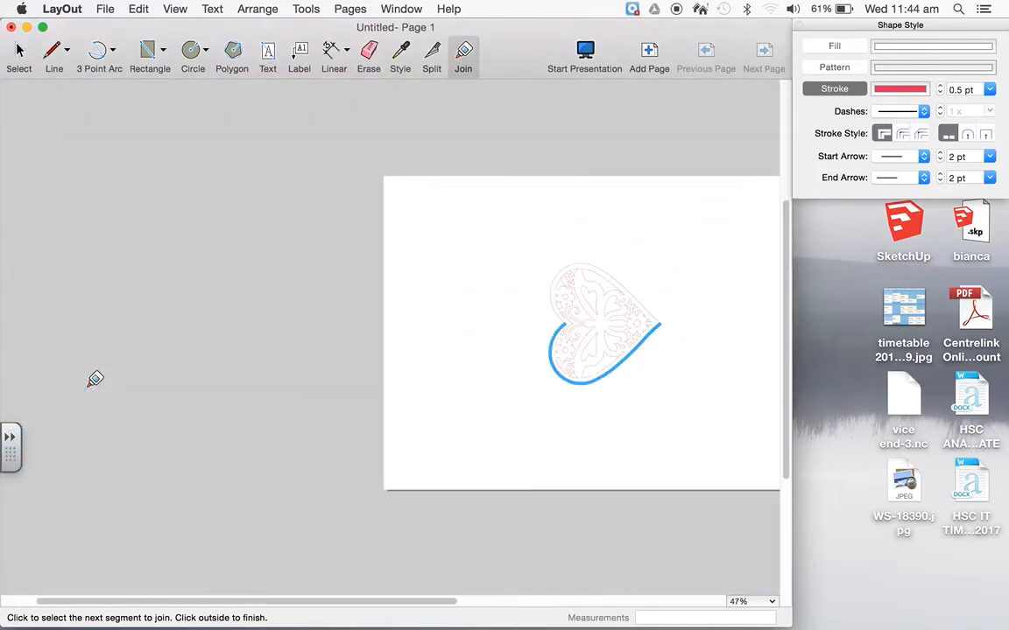
pyautogui.scroll(-1, 94, 379)
pyautogui.scroll(2, 558, 316)
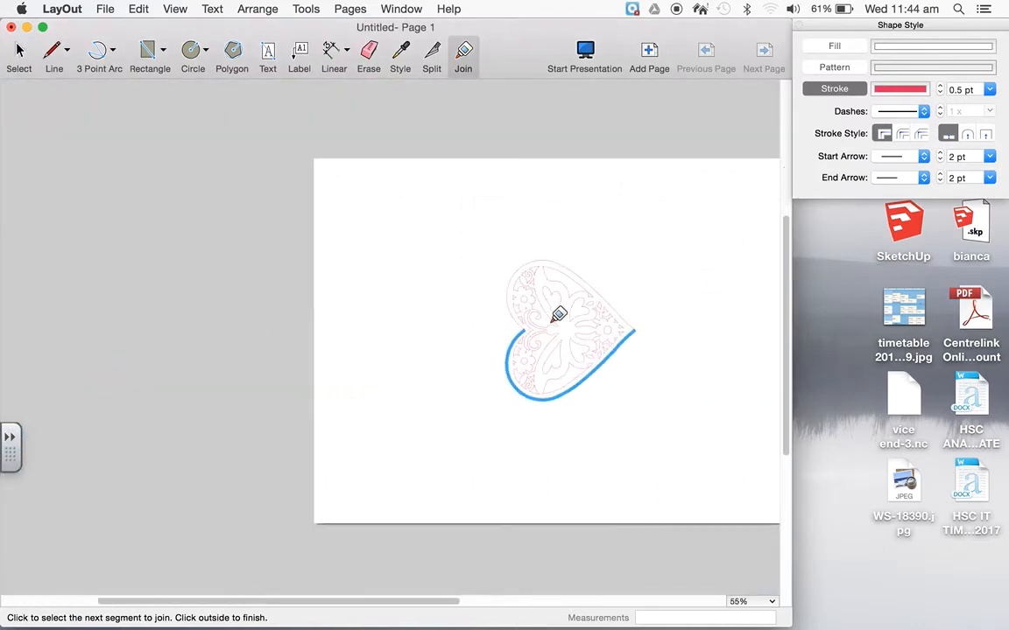
pyautogui.scroll(6, 557, 316)
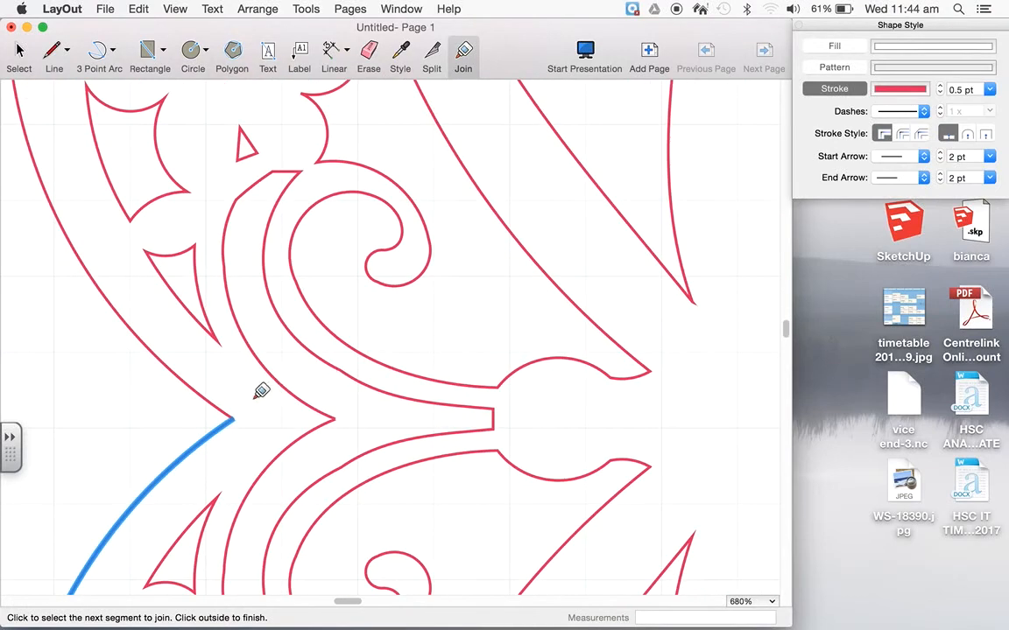
pyautogui.click(224, 401)
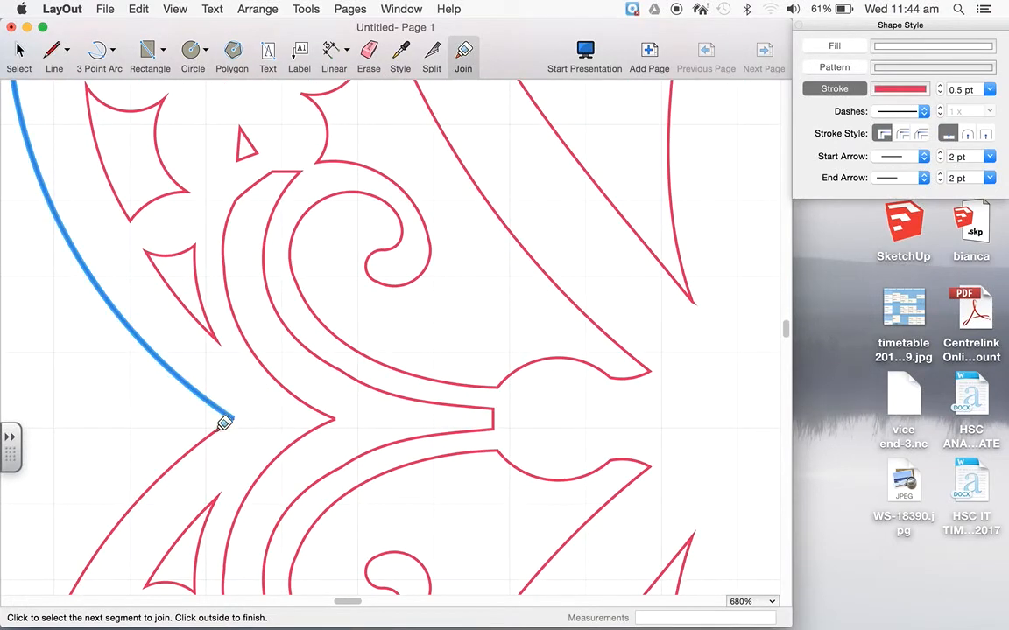
pyautogui.click(218, 428)
# - Join the upper and lower halves of the forked scroll shape beside the notch into one outline
pyautogui.click(335, 408)
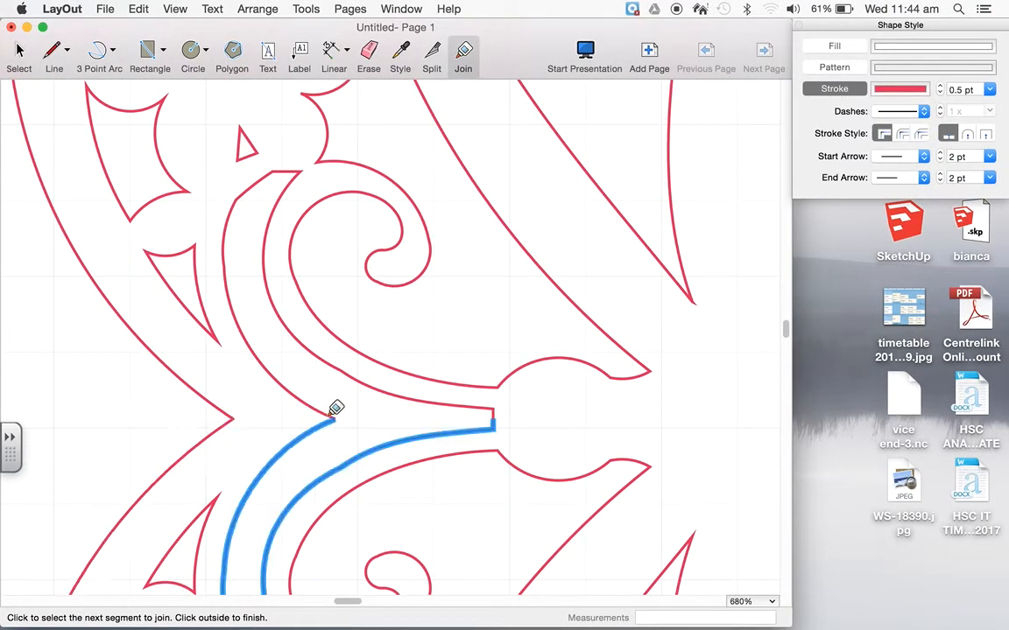
pyautogui.click(330, 406)
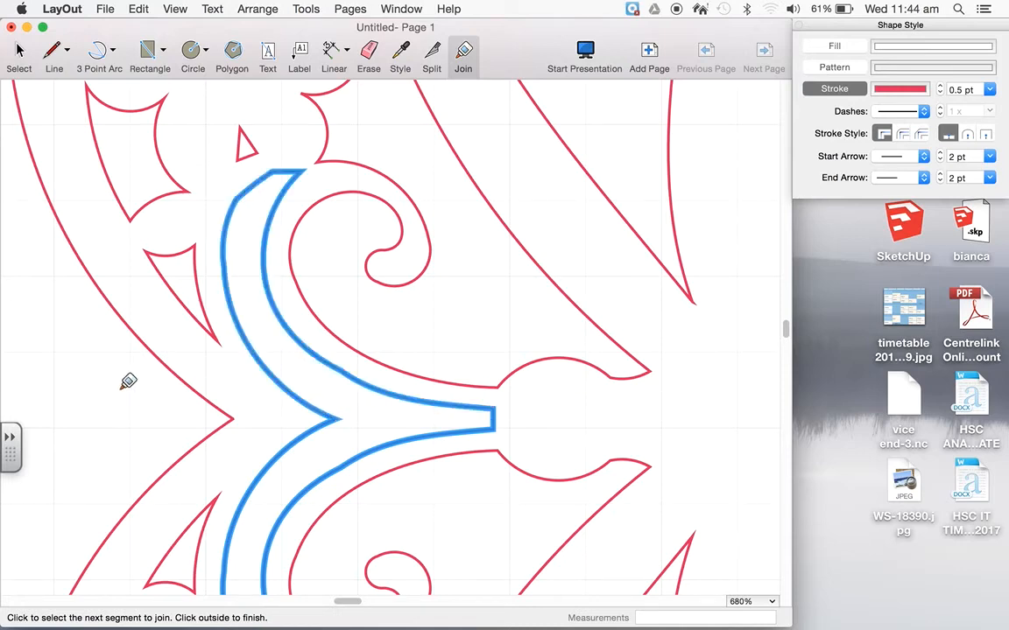
# - Try to join the upper and lower outer curves at the heart's tip
pyautogui.scroll(-2, 594, 387)
pyautogui.scroll(-10, 596, 391)
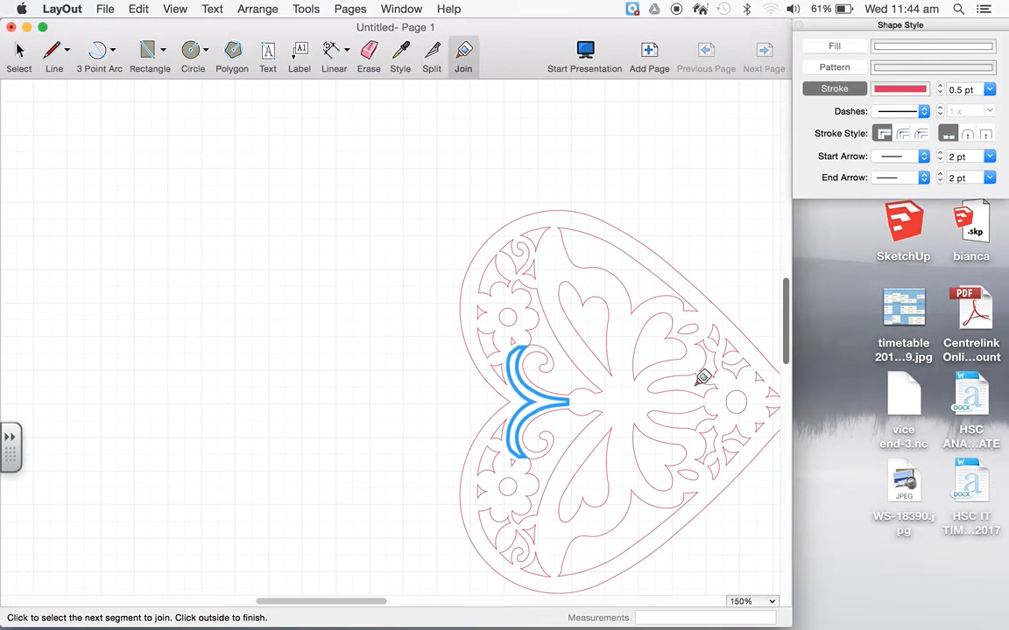
pyautogui.scroll(-2, 238, 391)
pyautogui.scroll(-2, 668, 403)
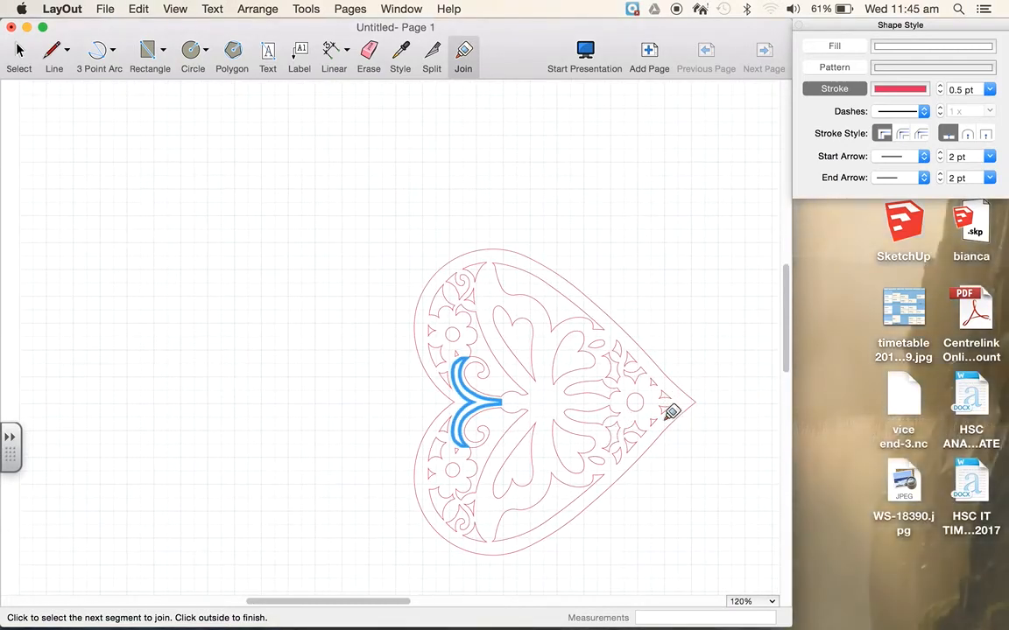
pyautogui.scroll(10, 671, 412)
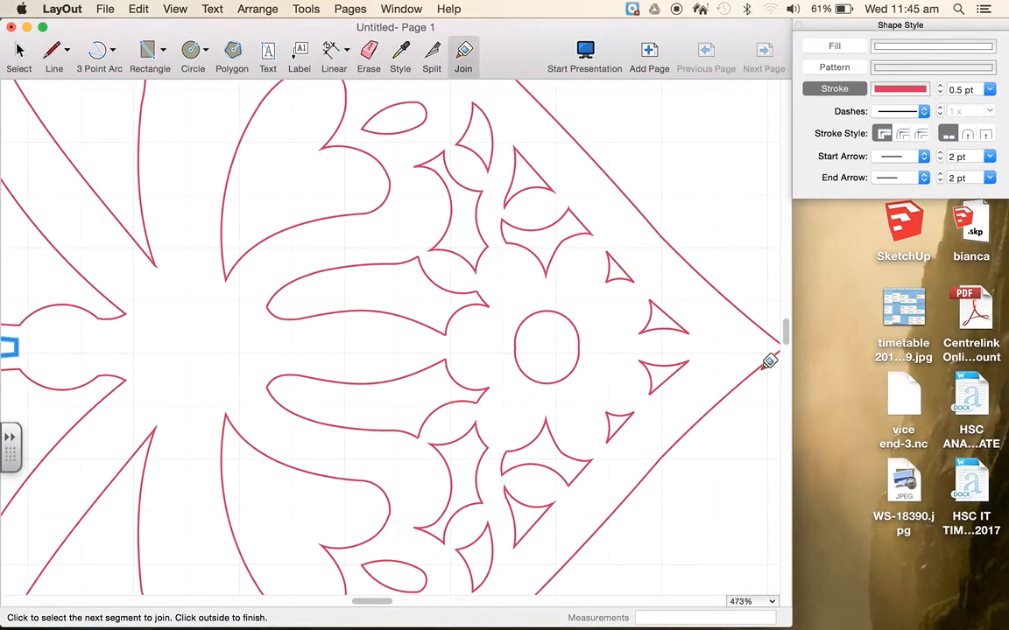
pyautogui.click(767, 362)
pyautogui.click(773, 324)
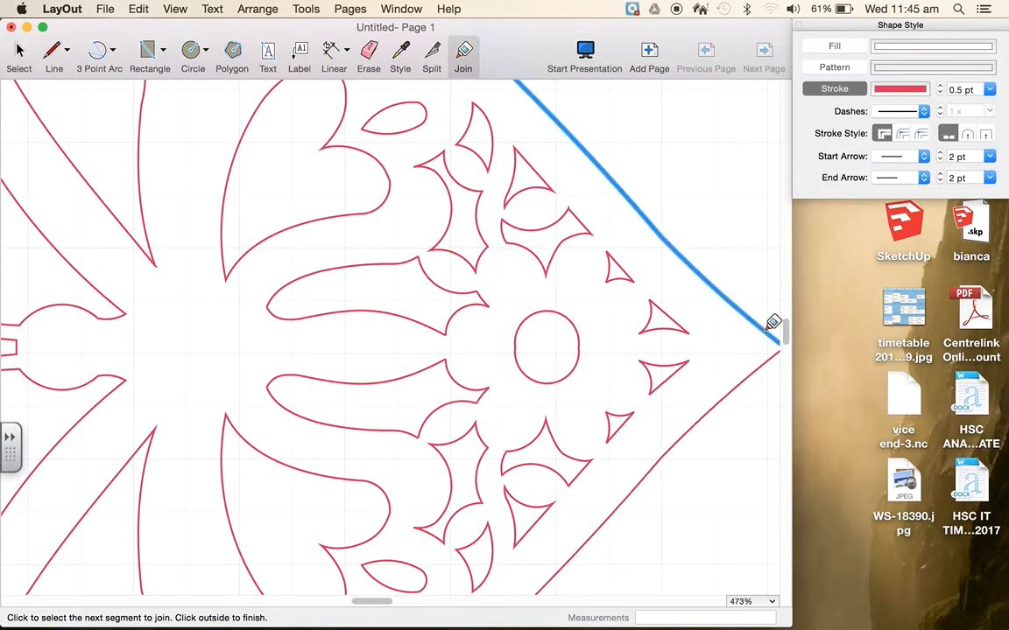
pyautogui.scroll(-1, 676, 331)
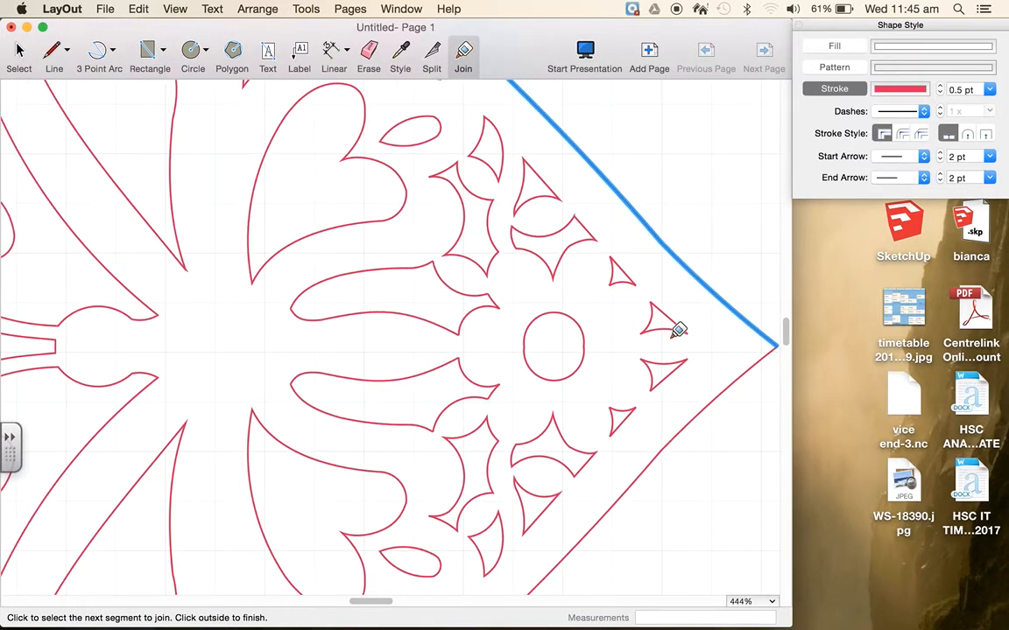
pyautogui.scroll(-6, 677, 331)
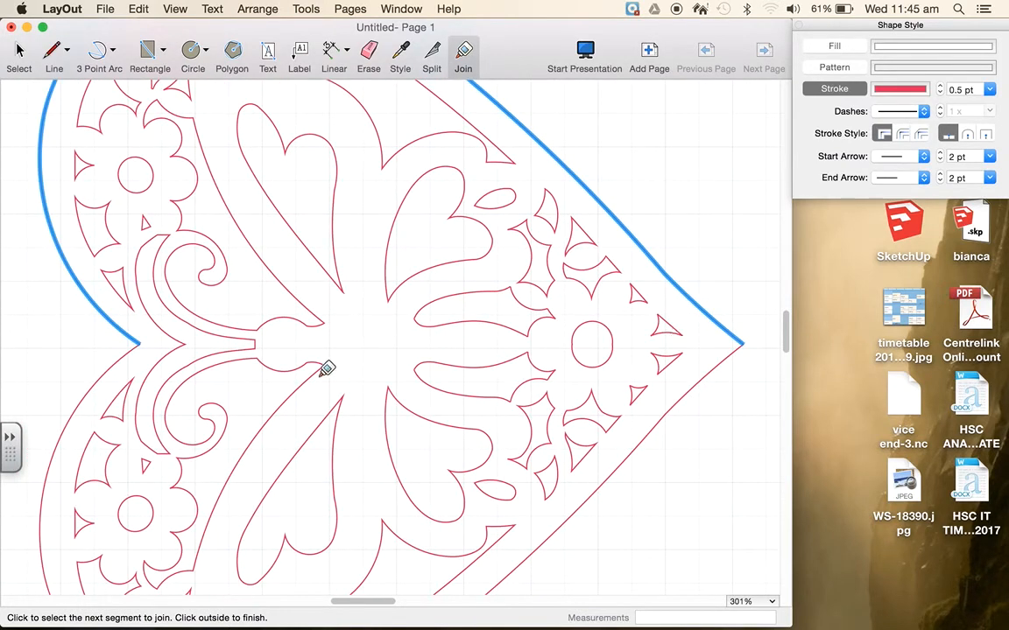
# - Check the join of the forked scroll and the seam between the circle's halves near the tip
pyautogui.click(261, 337)
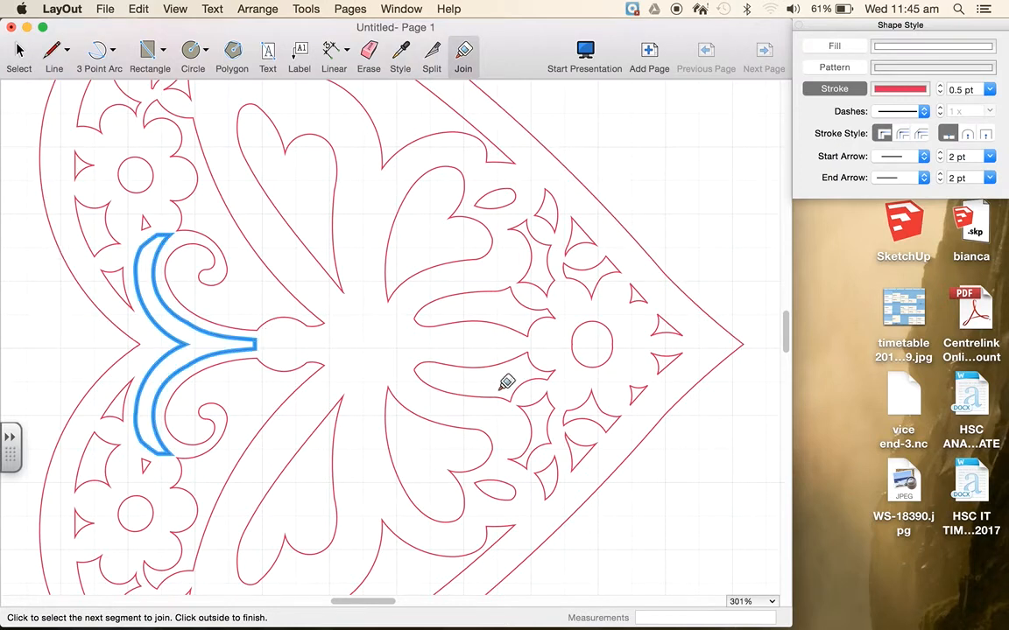
pyautogui.click(585, 344)
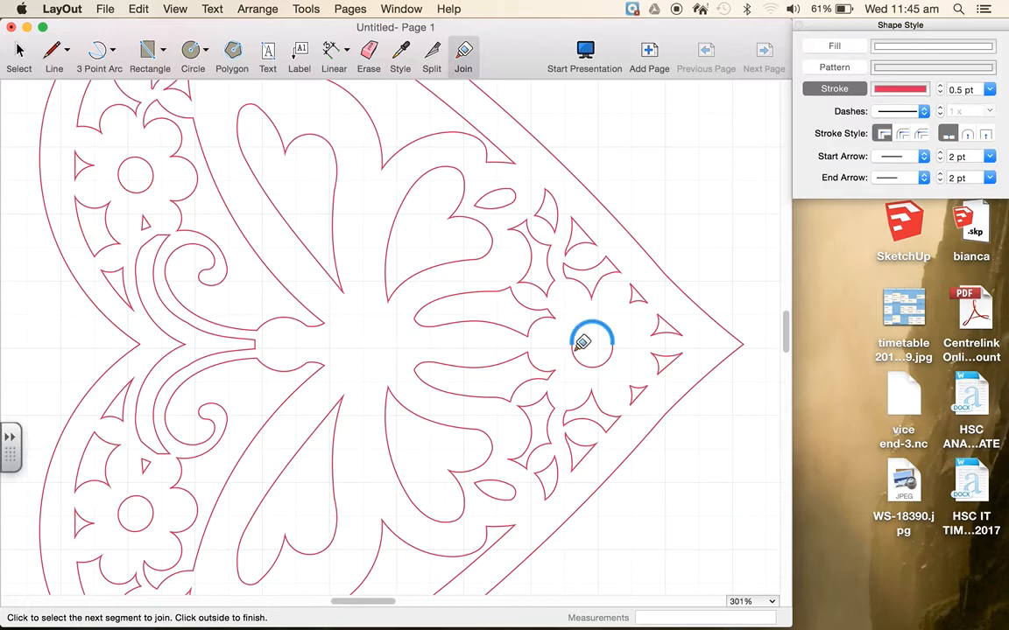
pyautogui.scroll(5, 575, 349)
pyautogui.scroll(5, 580, 343)
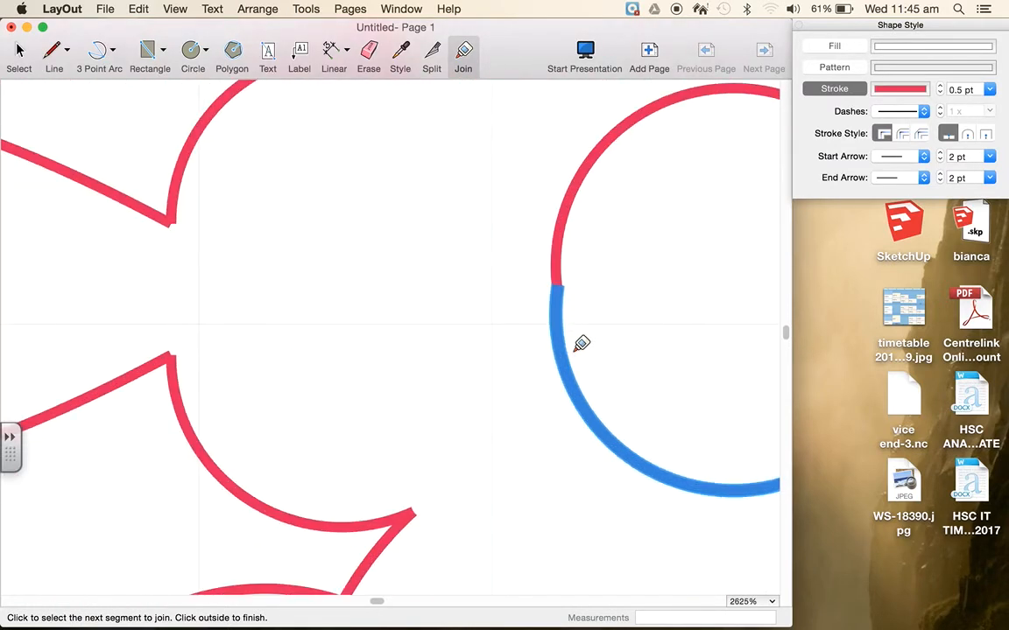
# - Align both arcs' end points on the notch-facing side of the circle near the tip and straighten their handles for a smooth seam
pyautogui.click(631, 252)
pyautogui.press('space')
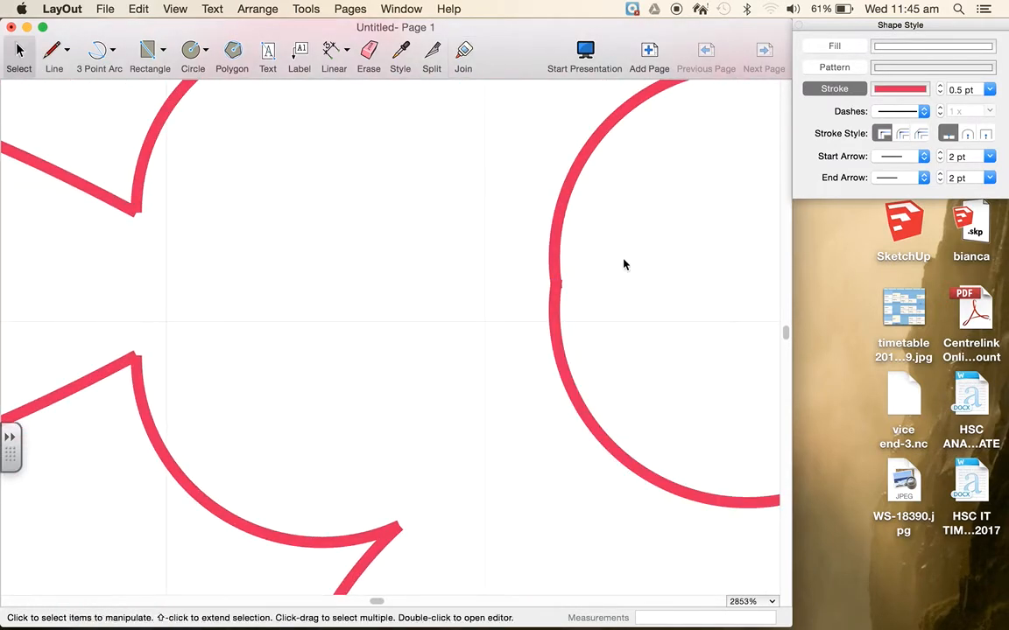
pyautogui.doubleClick(554, 262)
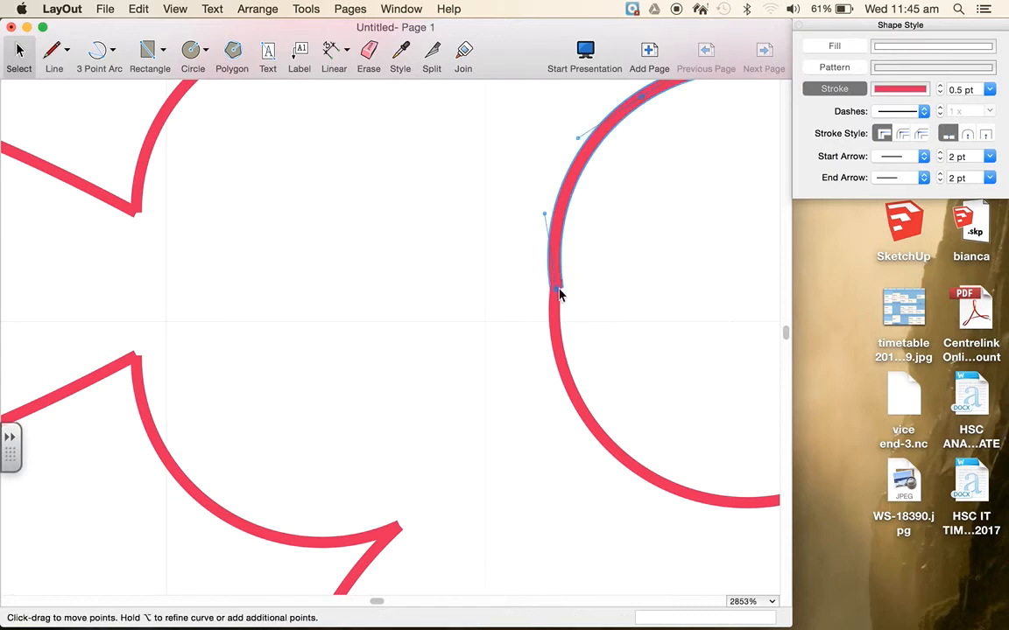
pyautogui.moveTo(559, 291); pyautogui.dragTo(544, 289)
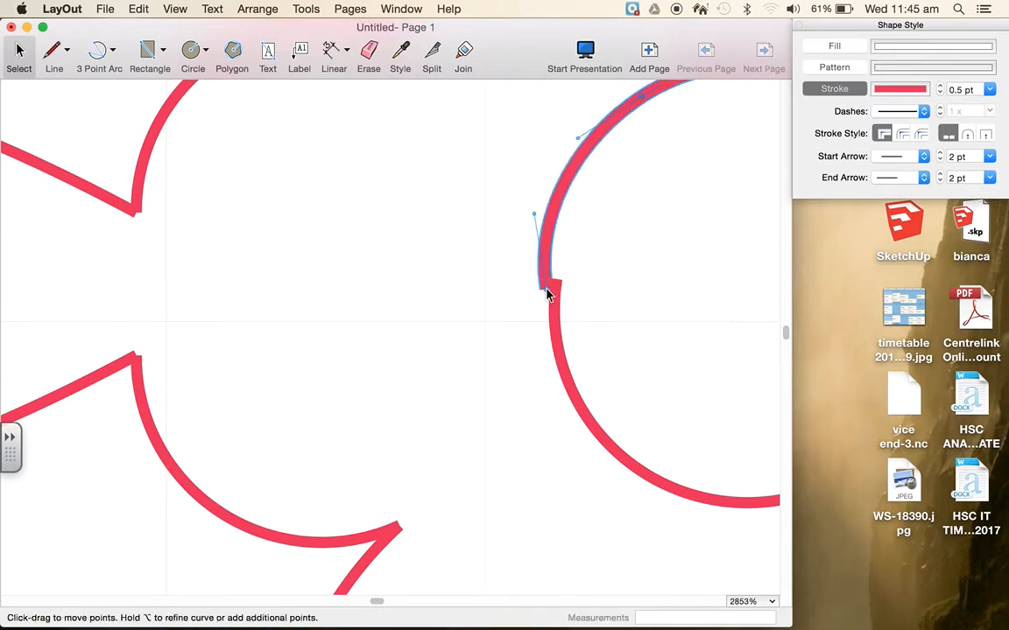
pyautogui.moveTo(534, 215); pyautogui.dragTo(545, 217)
pyautogui.click(555, 319)
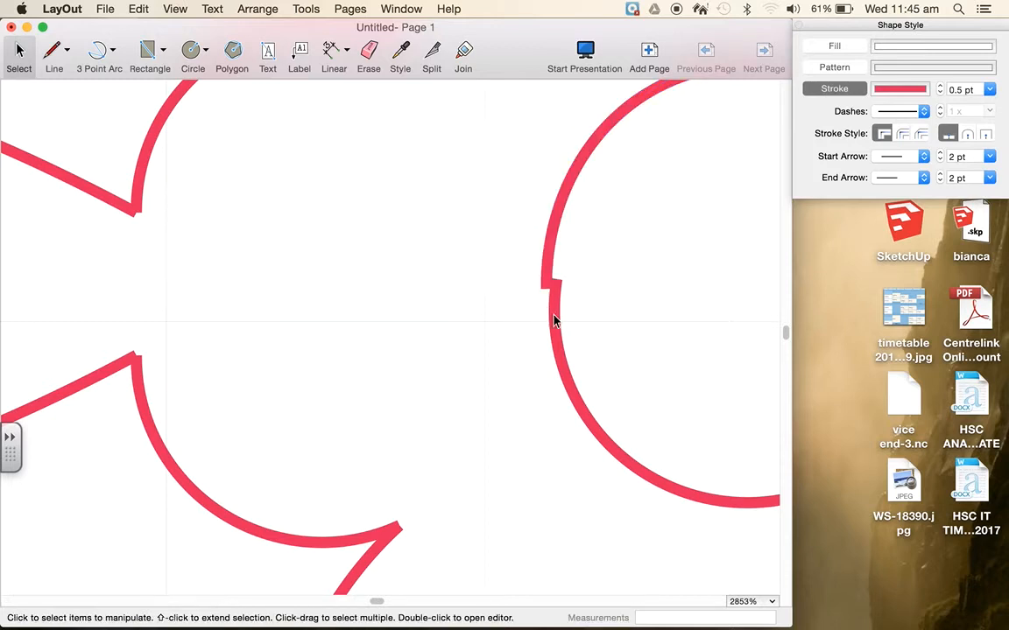
pyautogui.moveTo(557, 278); pyautogui.dragTo(545, 289)
pyautogui.moveTo(533, 366); pyautogui.dragTo(553, 370)
# - Move both arcs' end points together on the circle's tip-facing side and straighten their handles into a smooth curve
pyautogui.scroll(-5, 376, 312)
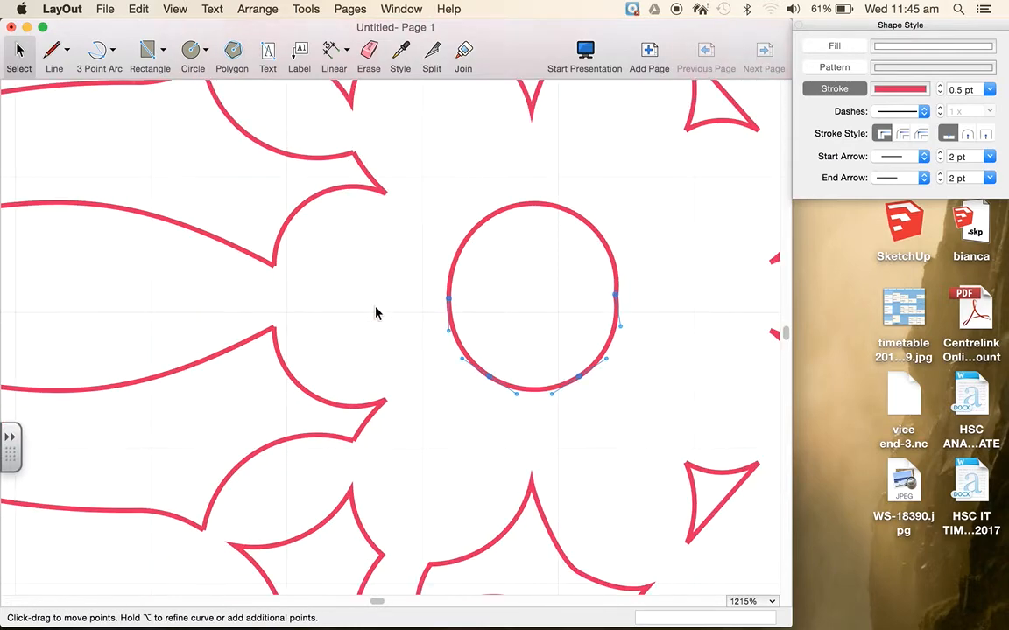
pyautogui.scroll(5, 642, 304)
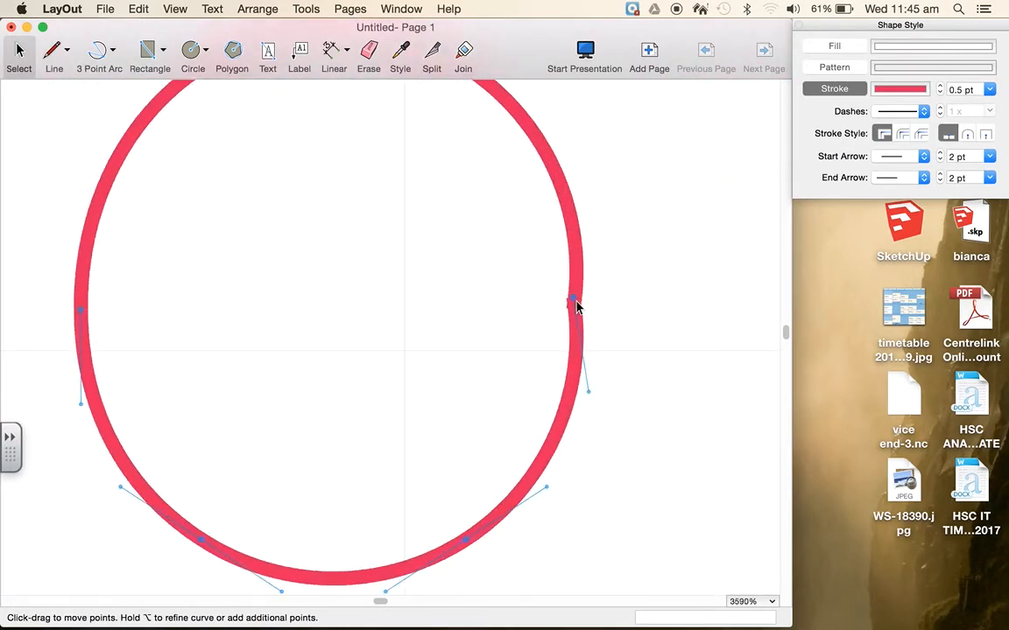
pyautogui.moveTo(575, 302); pyautogui.dragTo(592, 302)
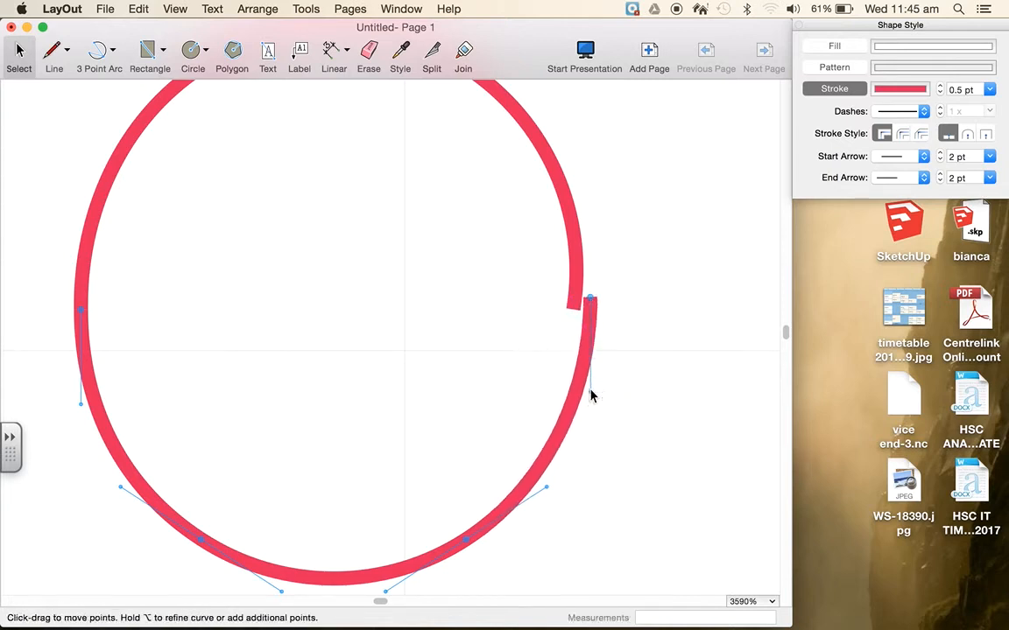
pyautogui.click(578, 314)
pyautogui.doubleClick(576, 306)
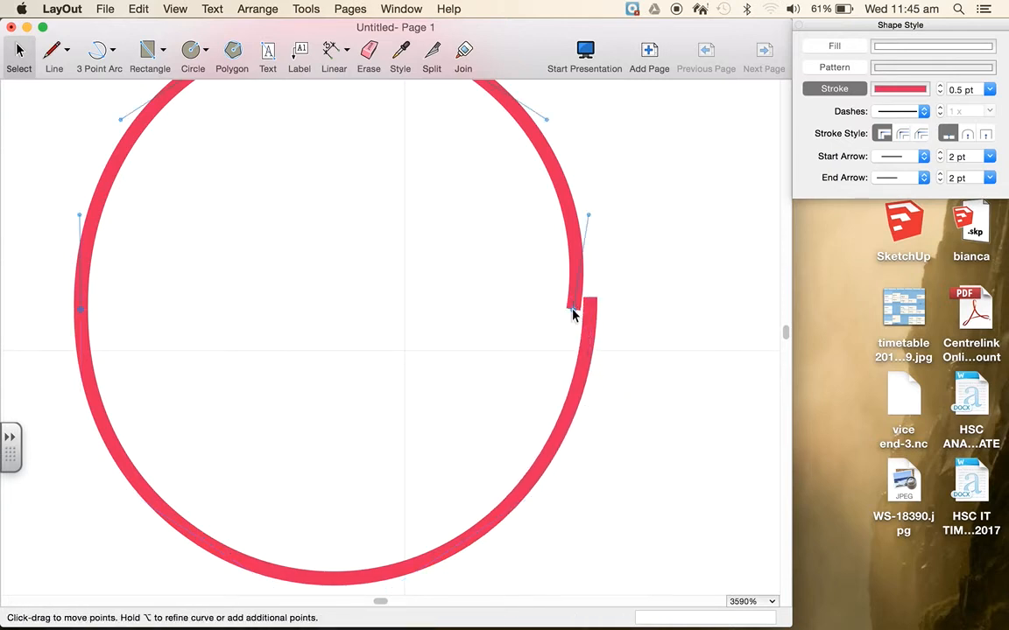
pyautogui.moveTo(570, 314); pyautogui.dragTo(590, 299)
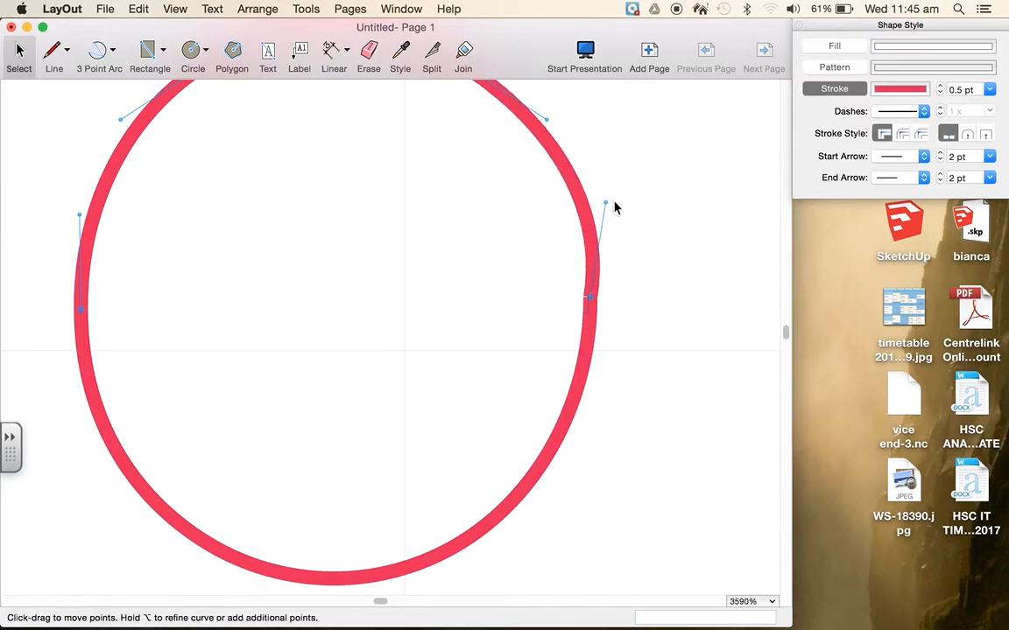
pyautogui.moveTo(604, 207); pyautogui.dragTo(590, 203)
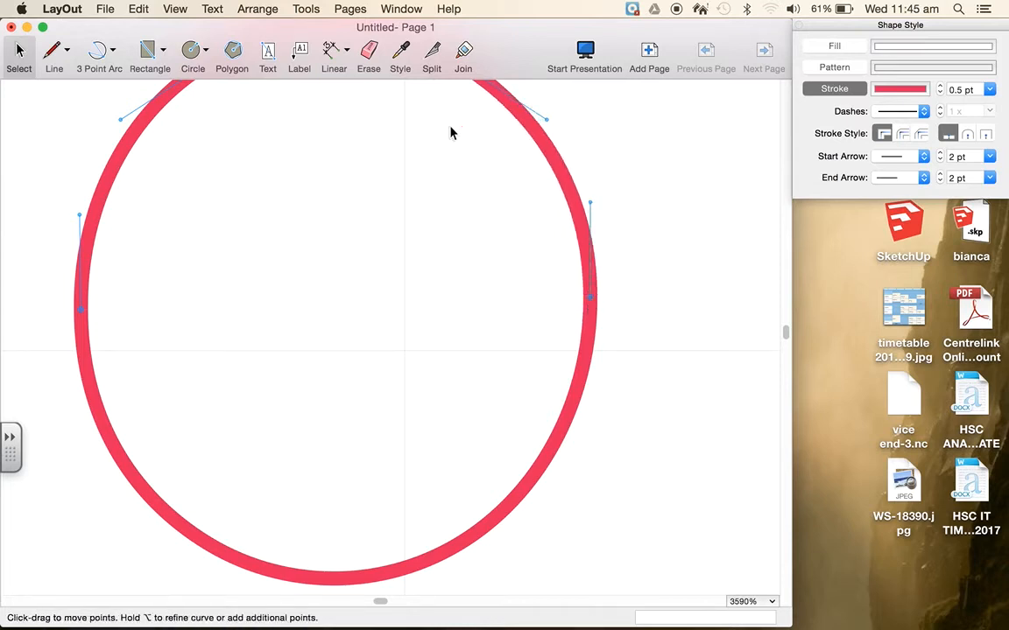
# - Join the upper and lower arcs of the circle near the tip into one closed path
pyautogui.click(462, 51)
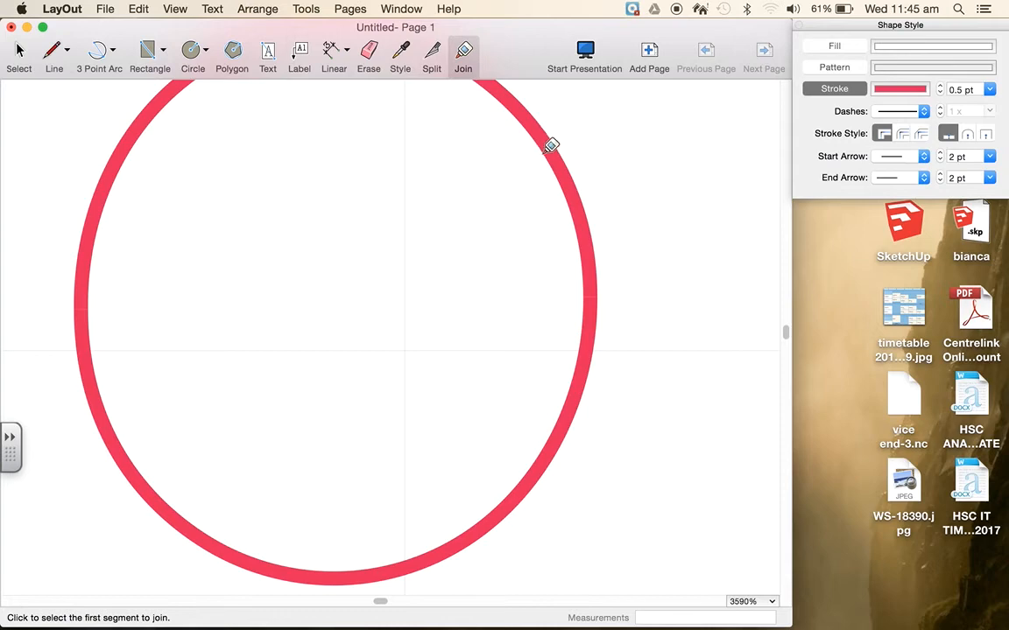
pyautogui.click(555, 146)
pyautogui.click(594, 320)
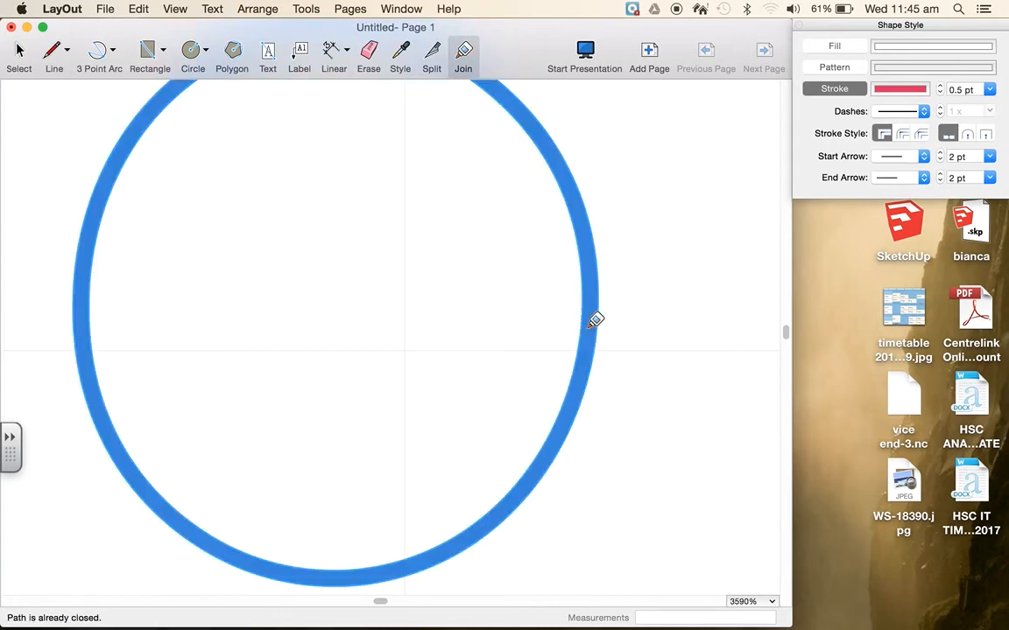
pyautogui.click(366, 328)
# - Try again to join the lower outer curve to the upper one at the heart's tip
pyautogui.scroll(-10, 200, 305)
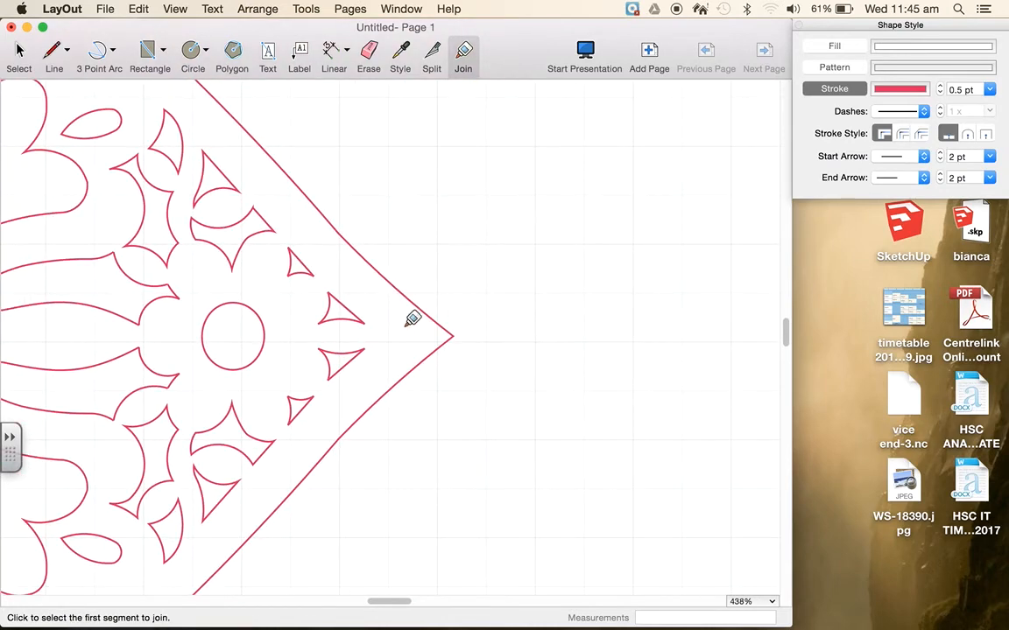
pyautogui.scroll(10, 461, 330)
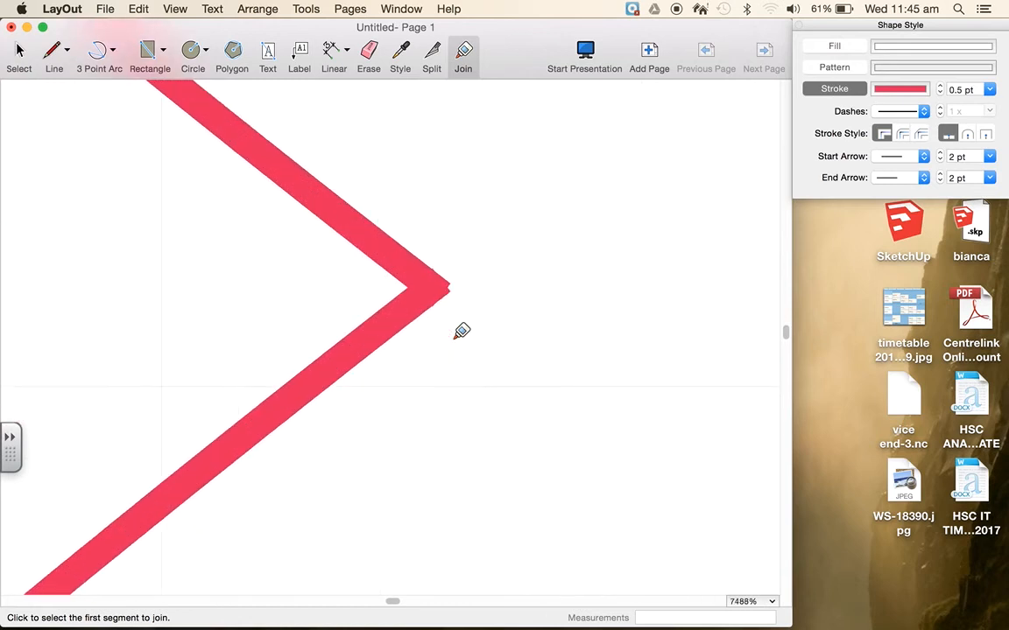
pyautogui.click(412, 278)
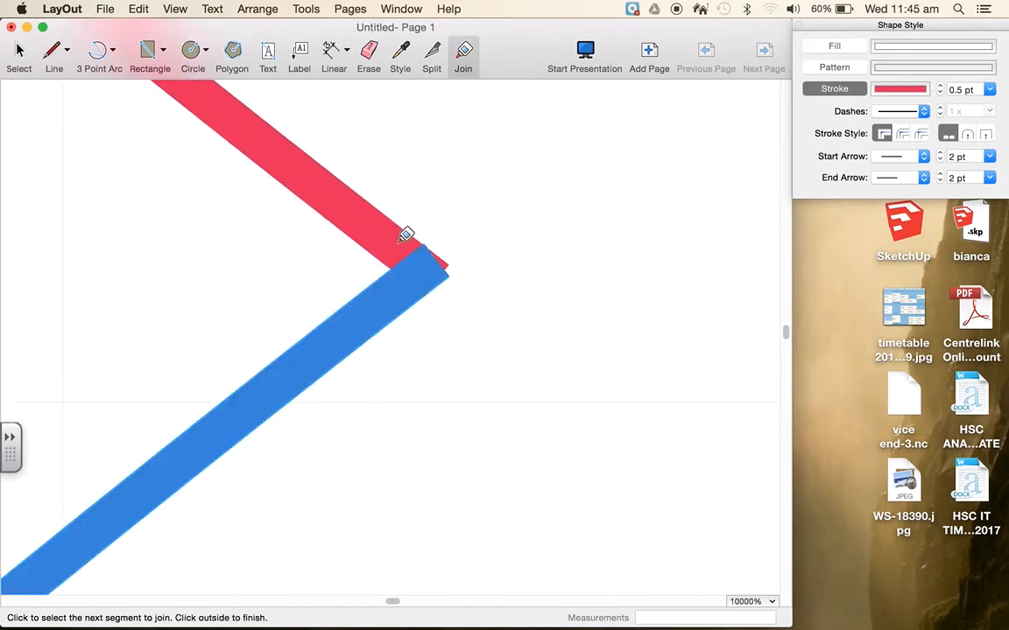
pyautogui.click(406, 234)
# - Move the end points of the lower and upper outer curves together so they meet at the heart's tip
pyautogui.click(19, 53)
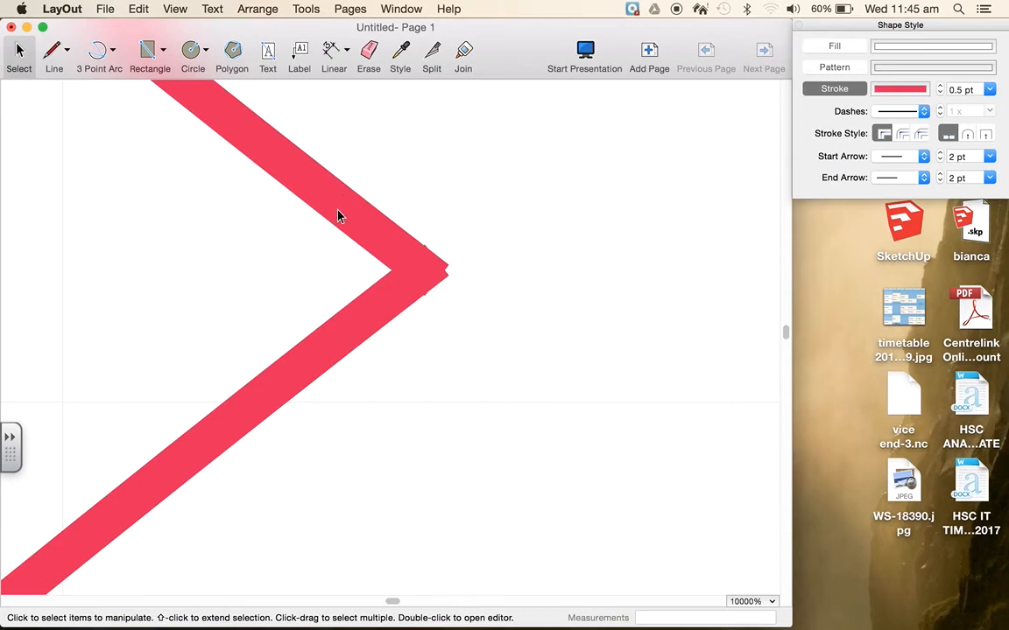
pyautogui.doubleClick(365, 307)
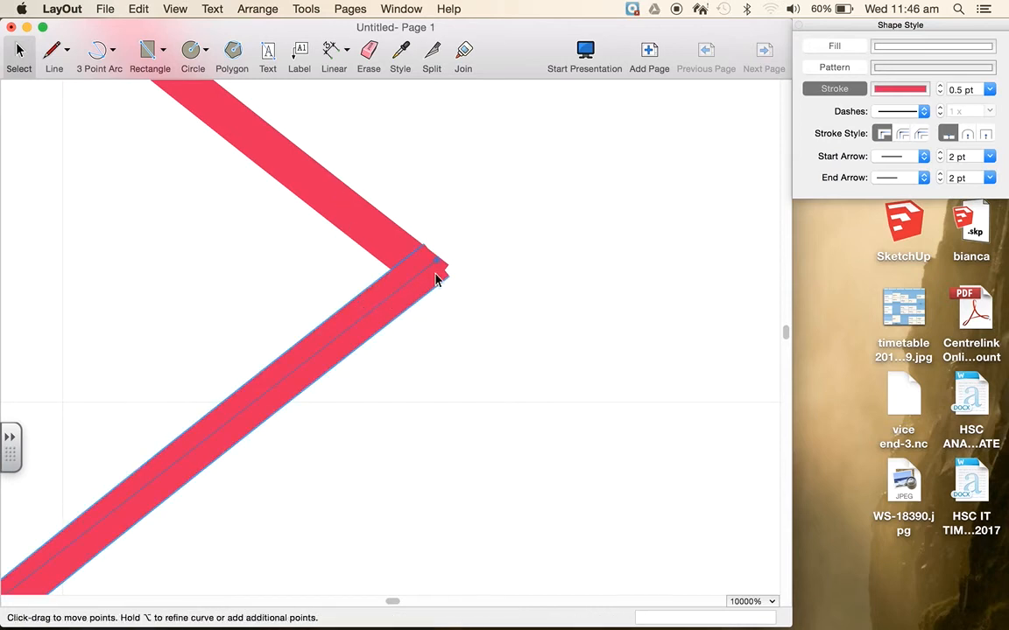
pyautogui.moveTo(442, 267)
pyautogui.mouseDown()
pyautogui.moveTo(418, 280)
pyautogui.moveTo(433, 270)
pyautogui.mouseUp()
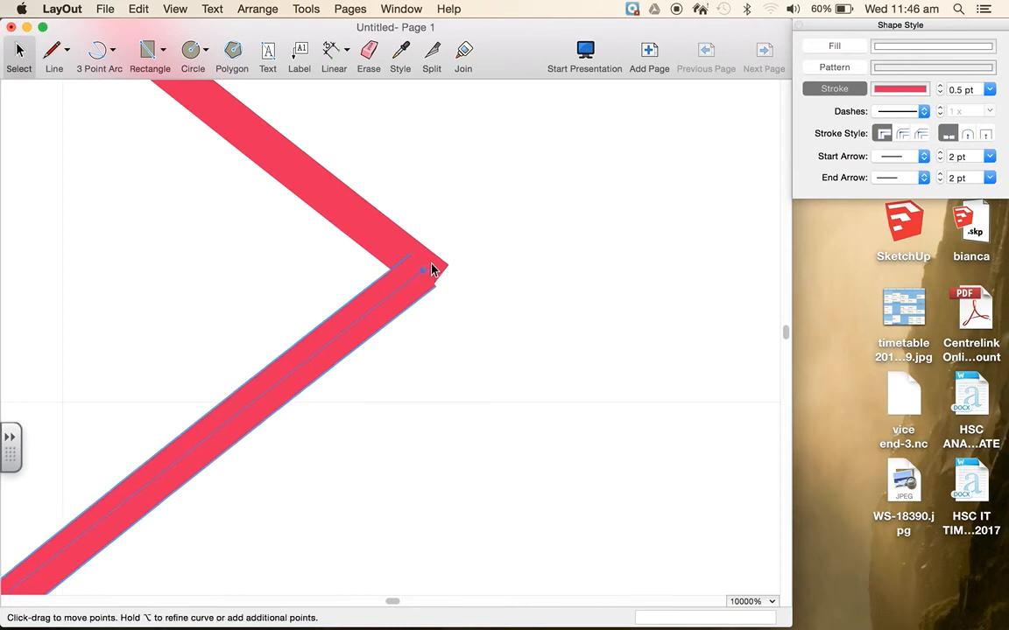
pyautogui.doubleClick(367, 219)
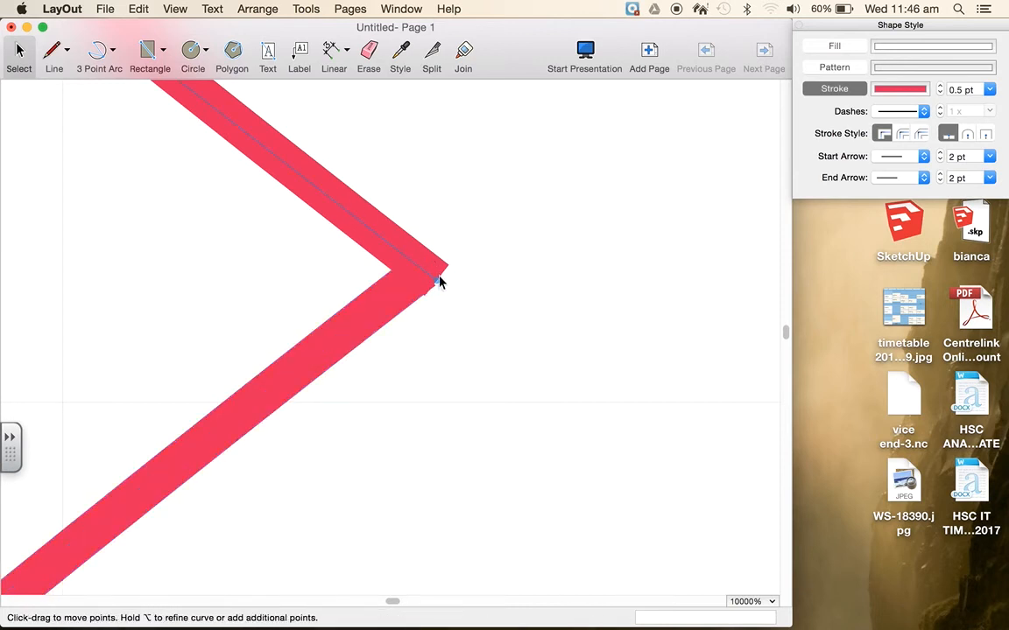
pyautogui.moveTo(438, 281); pyautogui.dragTo(423, 272)
# - Join the upper and lower outer curves at the heart's tip into one closed outline
pyautogui.click(463, 50)
pyautogui.click(382, 232)
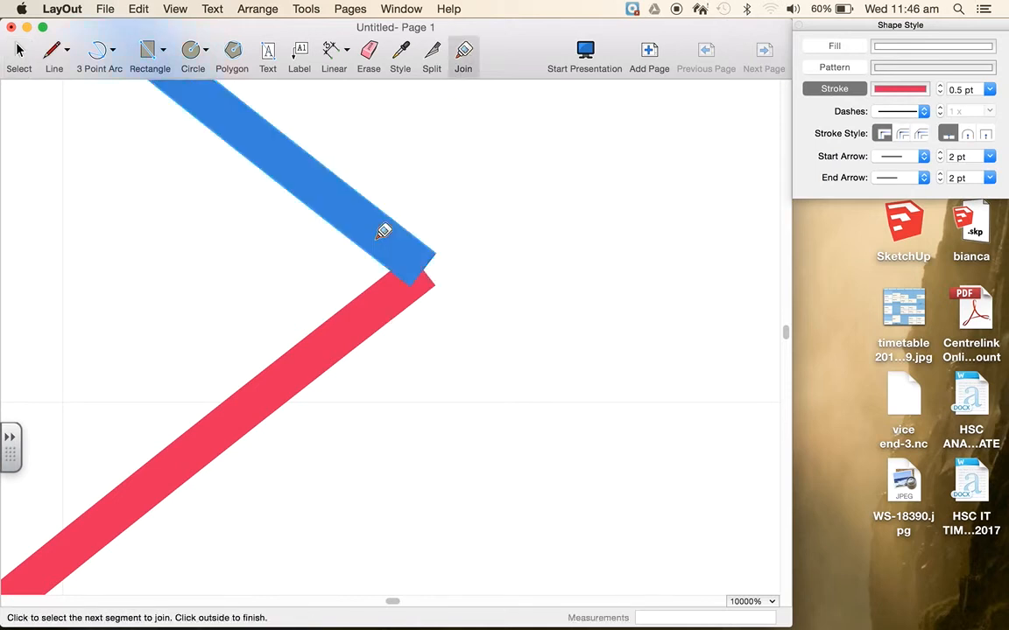
pyautogui.click(395, 279)
# - Check that the heart's outer outline and several inner cut-outs each select as a single shape
pyautogui.scroll(-10, 264, 264)
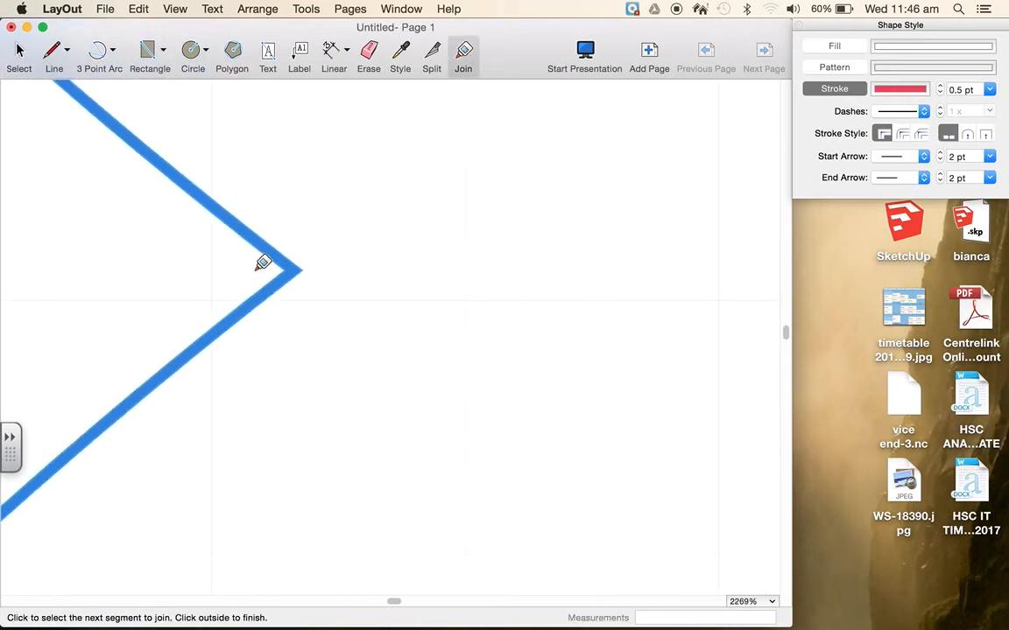
pyautogui.scroll(-10, 264, 264)
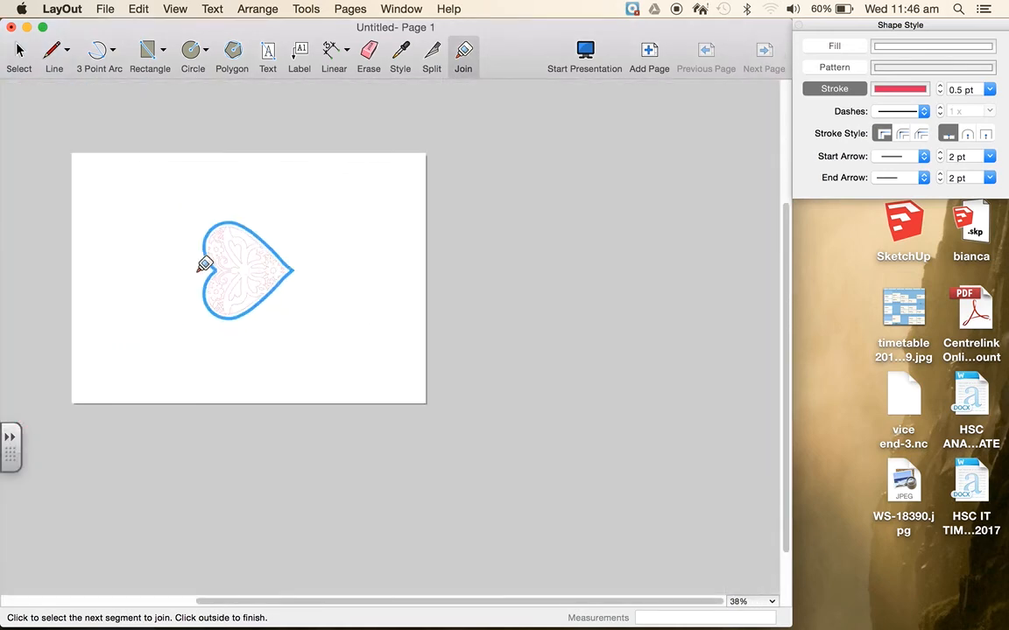
pyautogui.scroll(10, 214, 269)
pyautogui.scroll(-5, 214, 269)
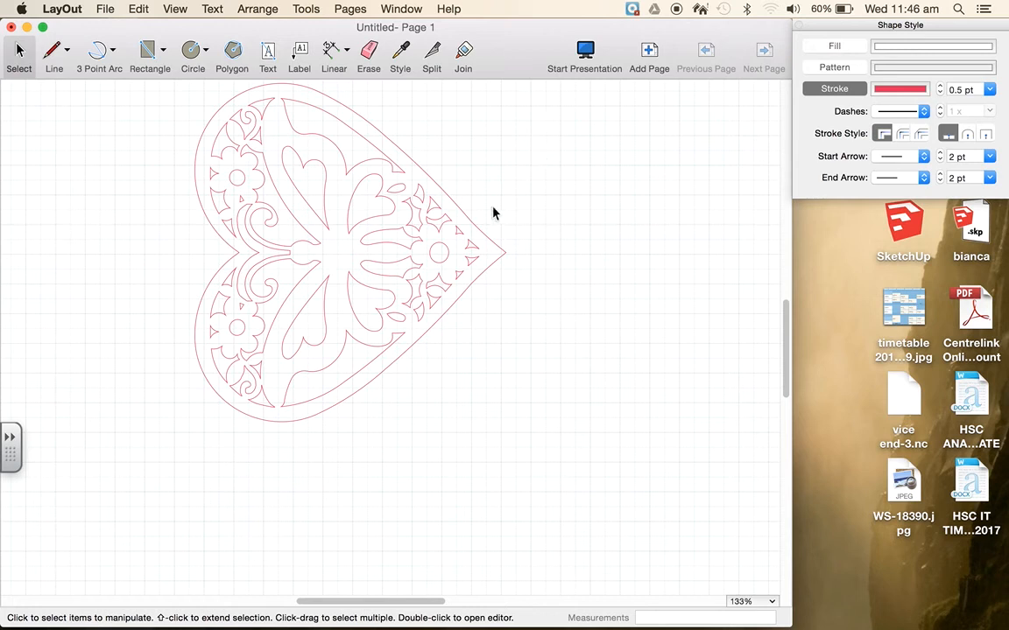
pyautogui.click(469, 219)
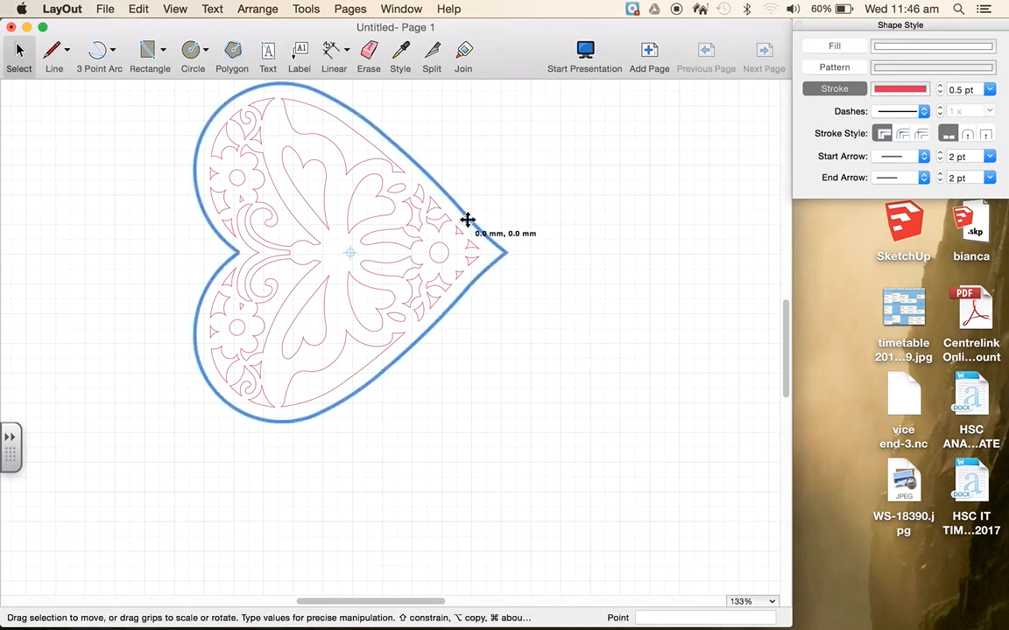
pyautogui.click(302, 279)
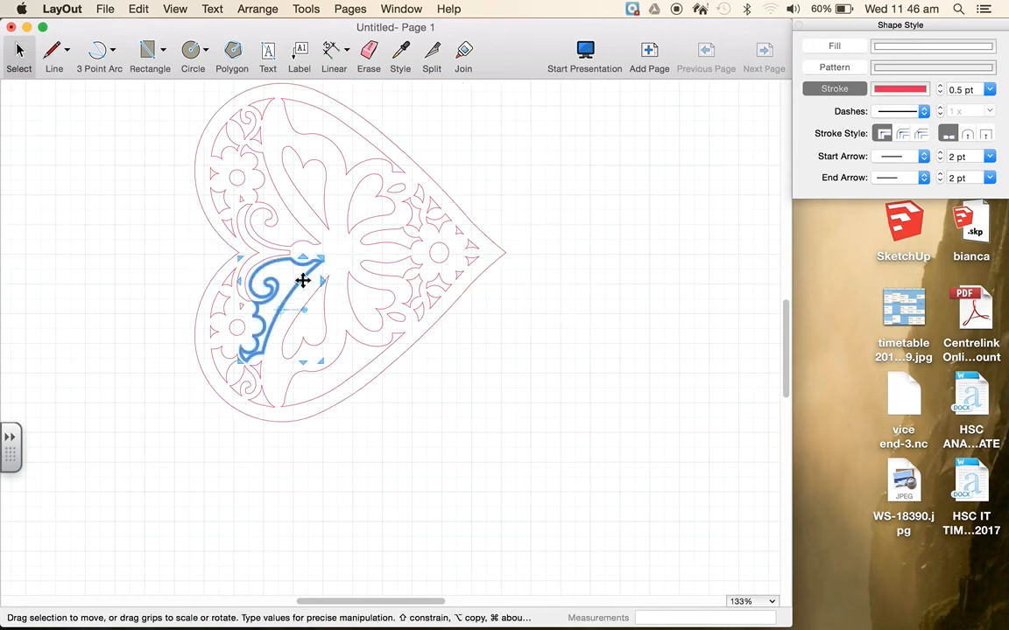
pyautogui.click(226, 280)
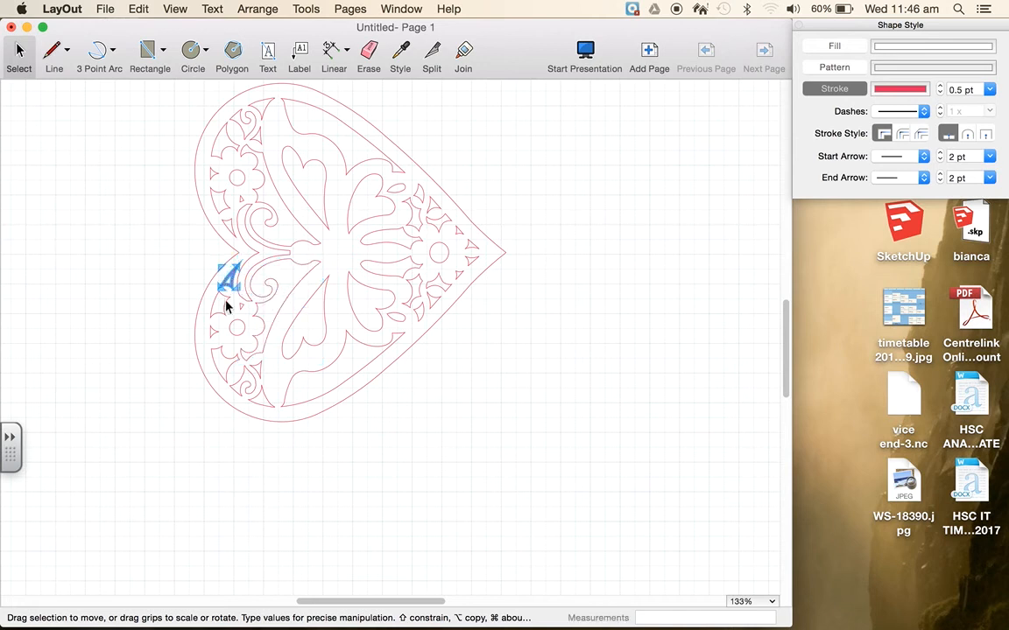
pyautogui.moveTo(231, 273); pyautogui.dragTo(225, 298)
pyautogui.scroll(-4, 161, 111)
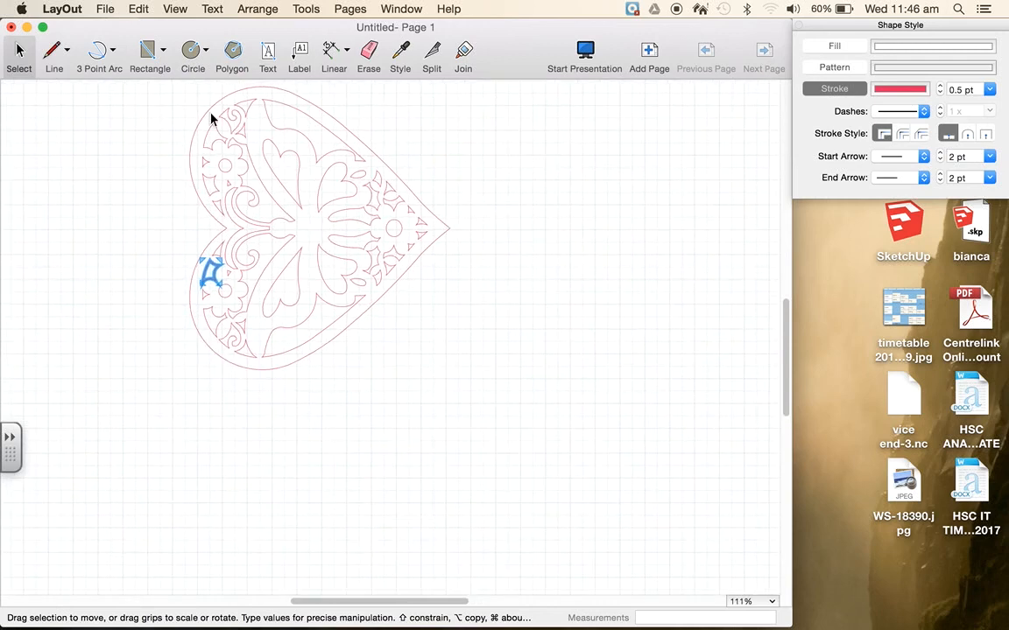
# - Group all parts of the heart and rotate the group about a quarter turn so its tip points downward
pyautogui.moveTo(134, 87)
pyautogui.mouseDown()
pyautogui.moveTo(307, 338)
pyautogui.moveTo(548, 436)
pyautogui.moveTo(100, 55)
pyautogui.mouseUp()
pyautogui.click(539, 415)
pyautogui.click(245, 10)
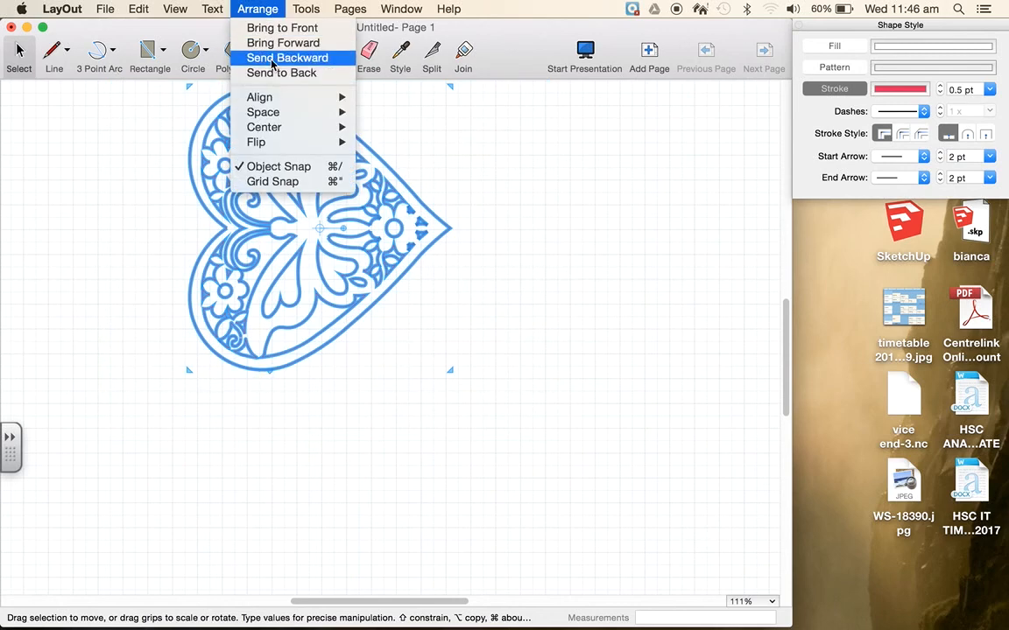
pyautogui.moveTo(273, 118)
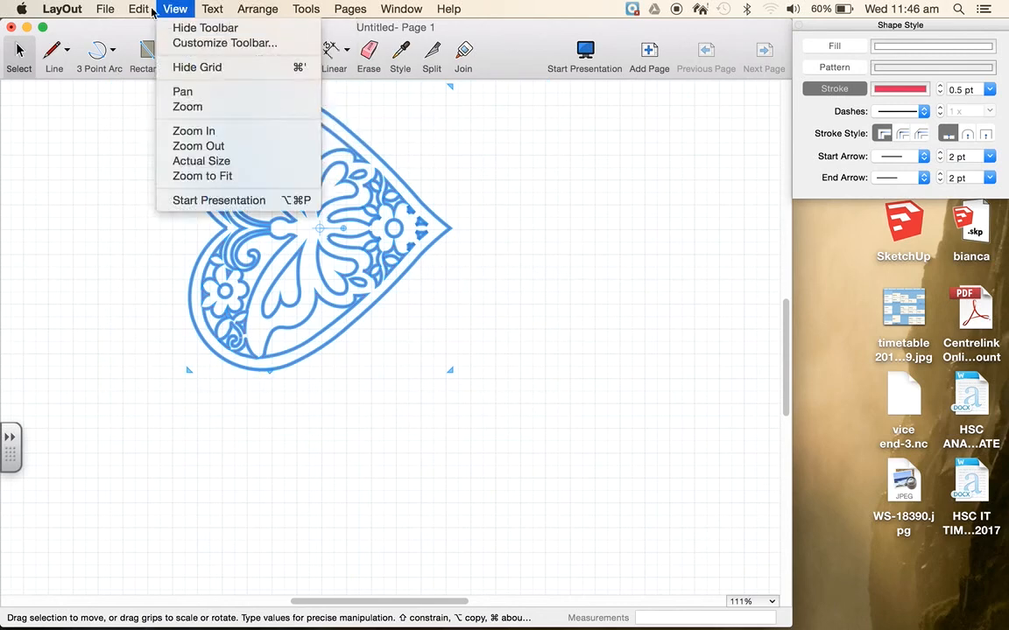
pyautogui.moveTo(132, 3)
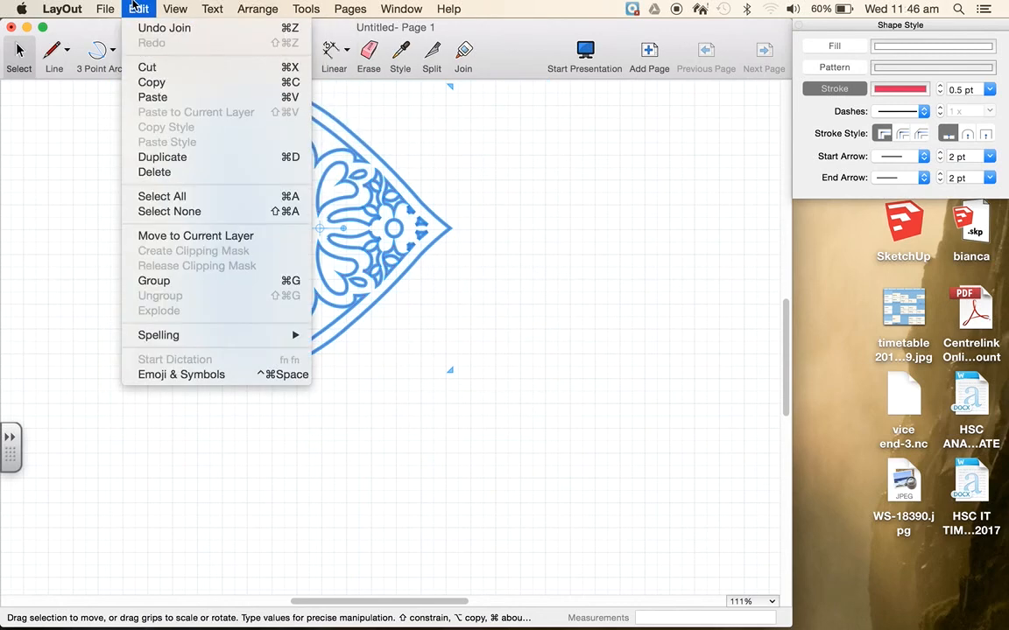
pyautogui.click(166, 280)
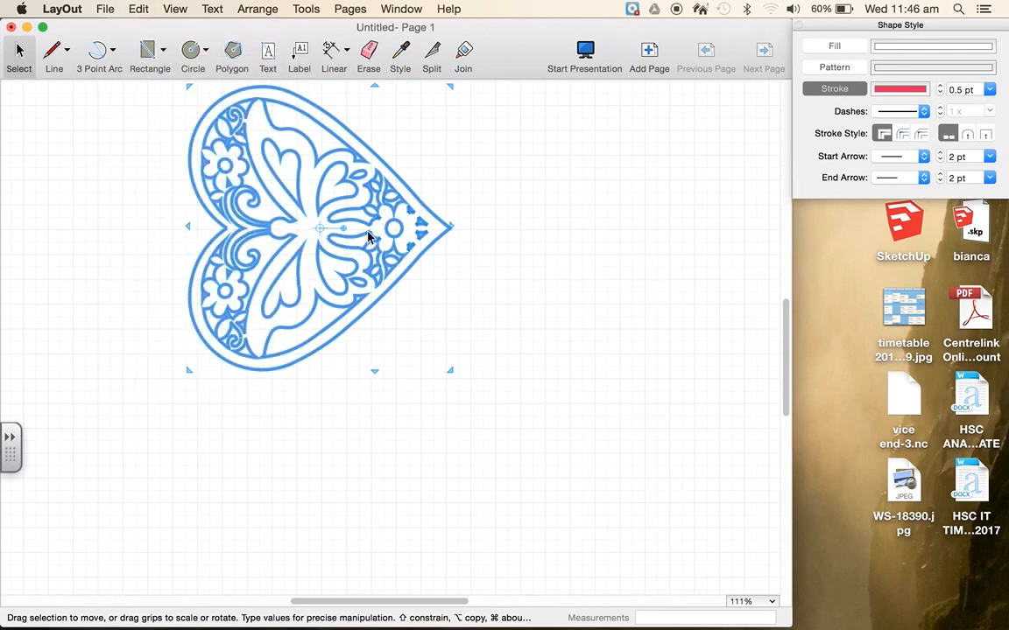
pyautogui.moveTo(344, 228); pyautogui.dragTo(322, 401)
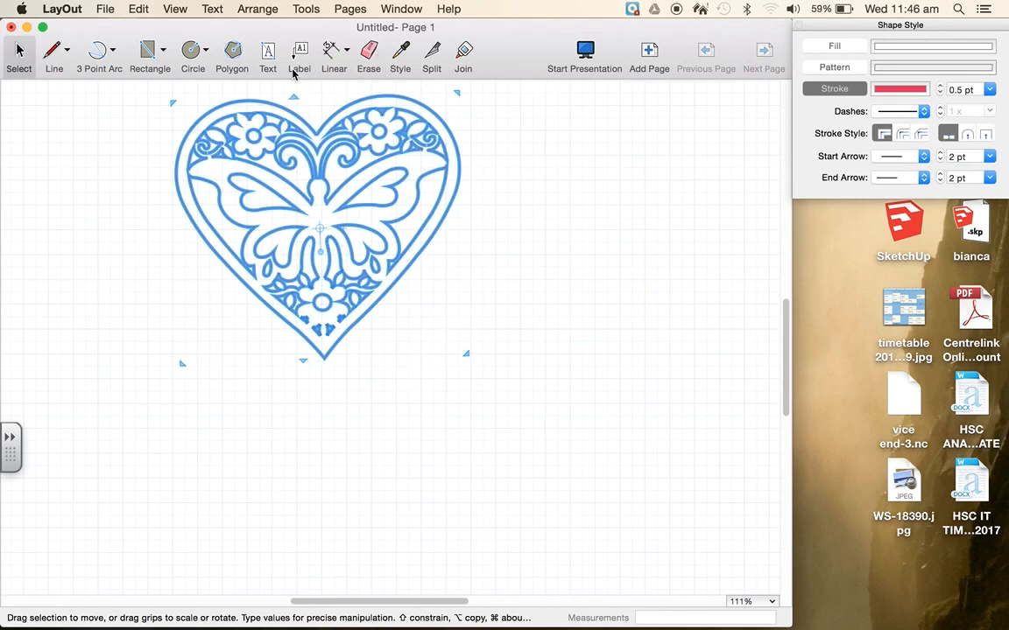
pyautogui.click(509, 223)
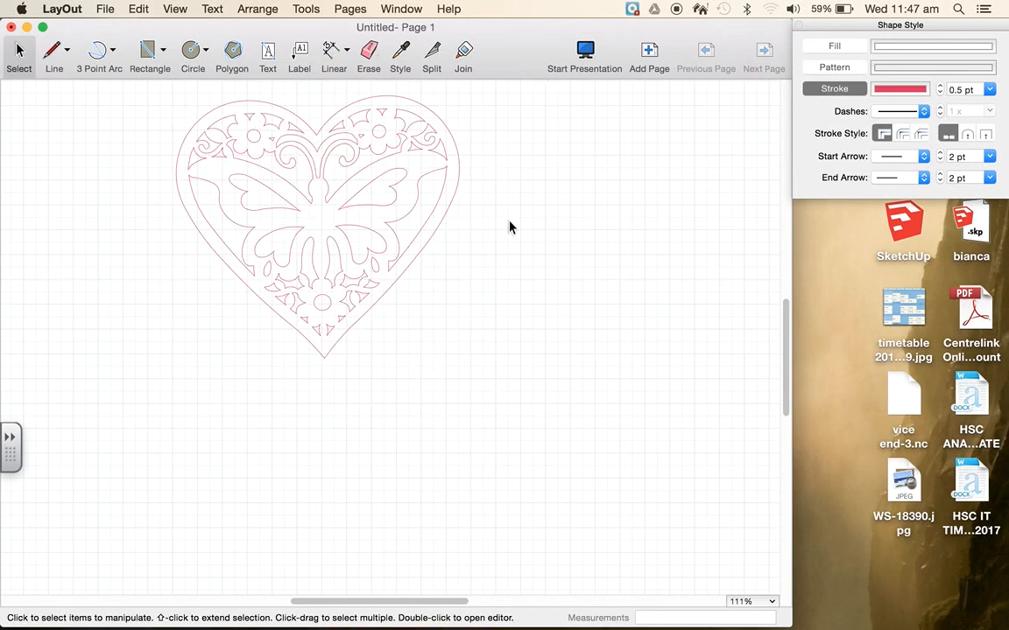